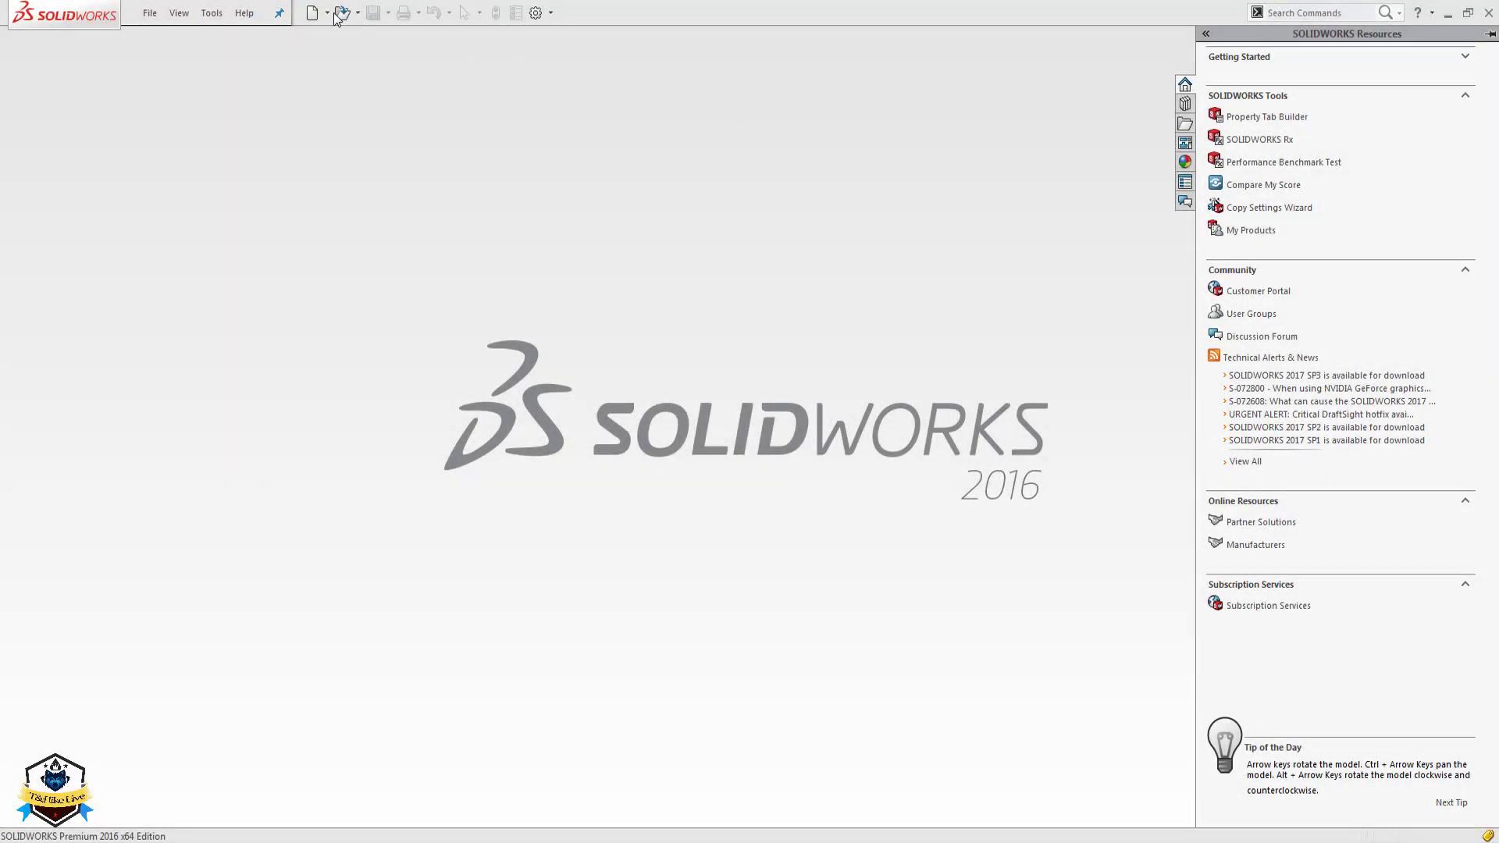
Create a new blank part document, Part1.
click(311, 13)
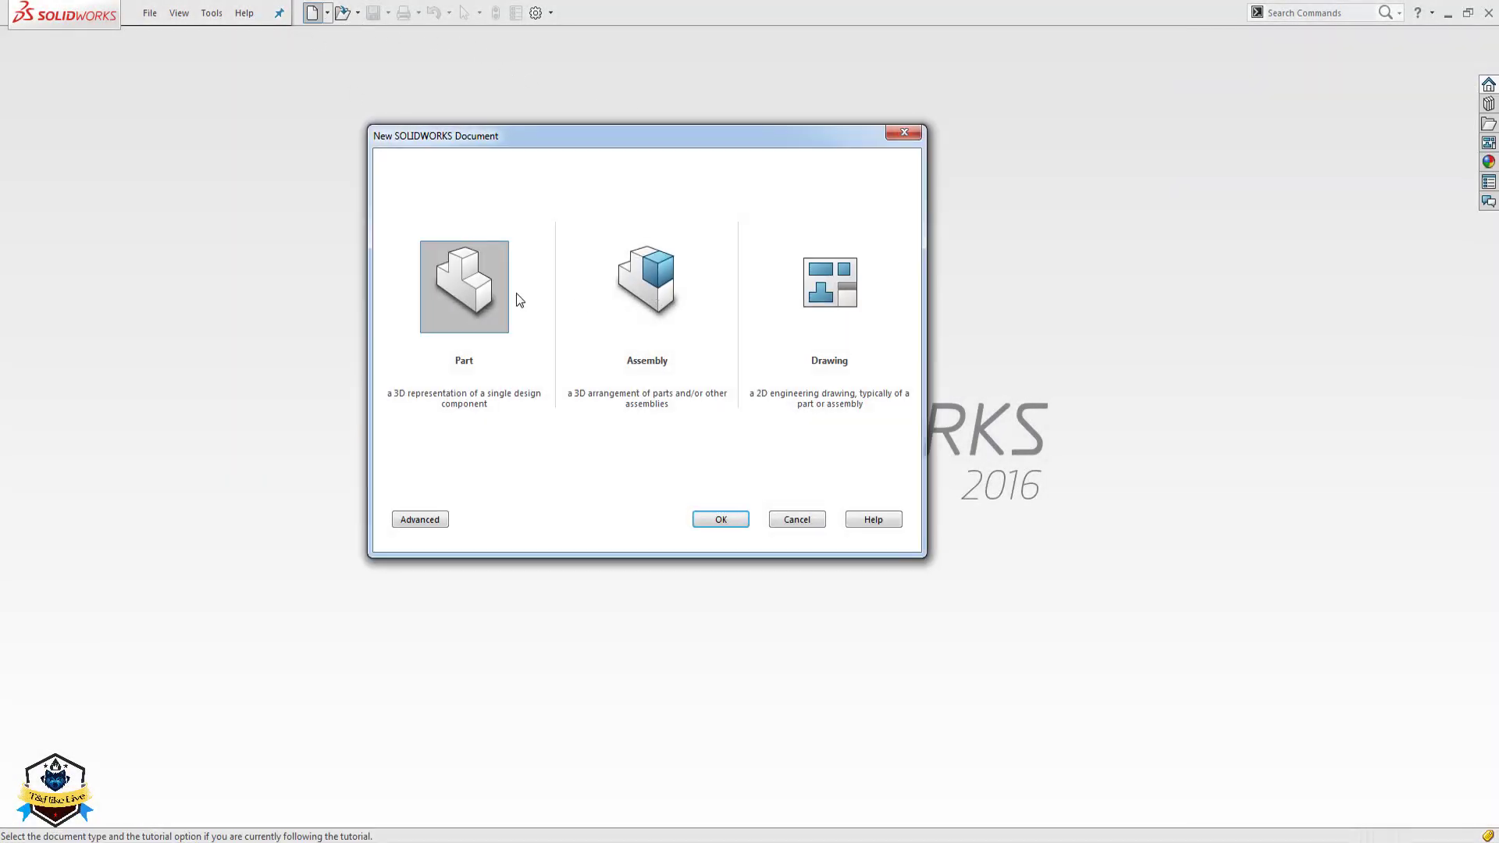
double_click(460, 275)
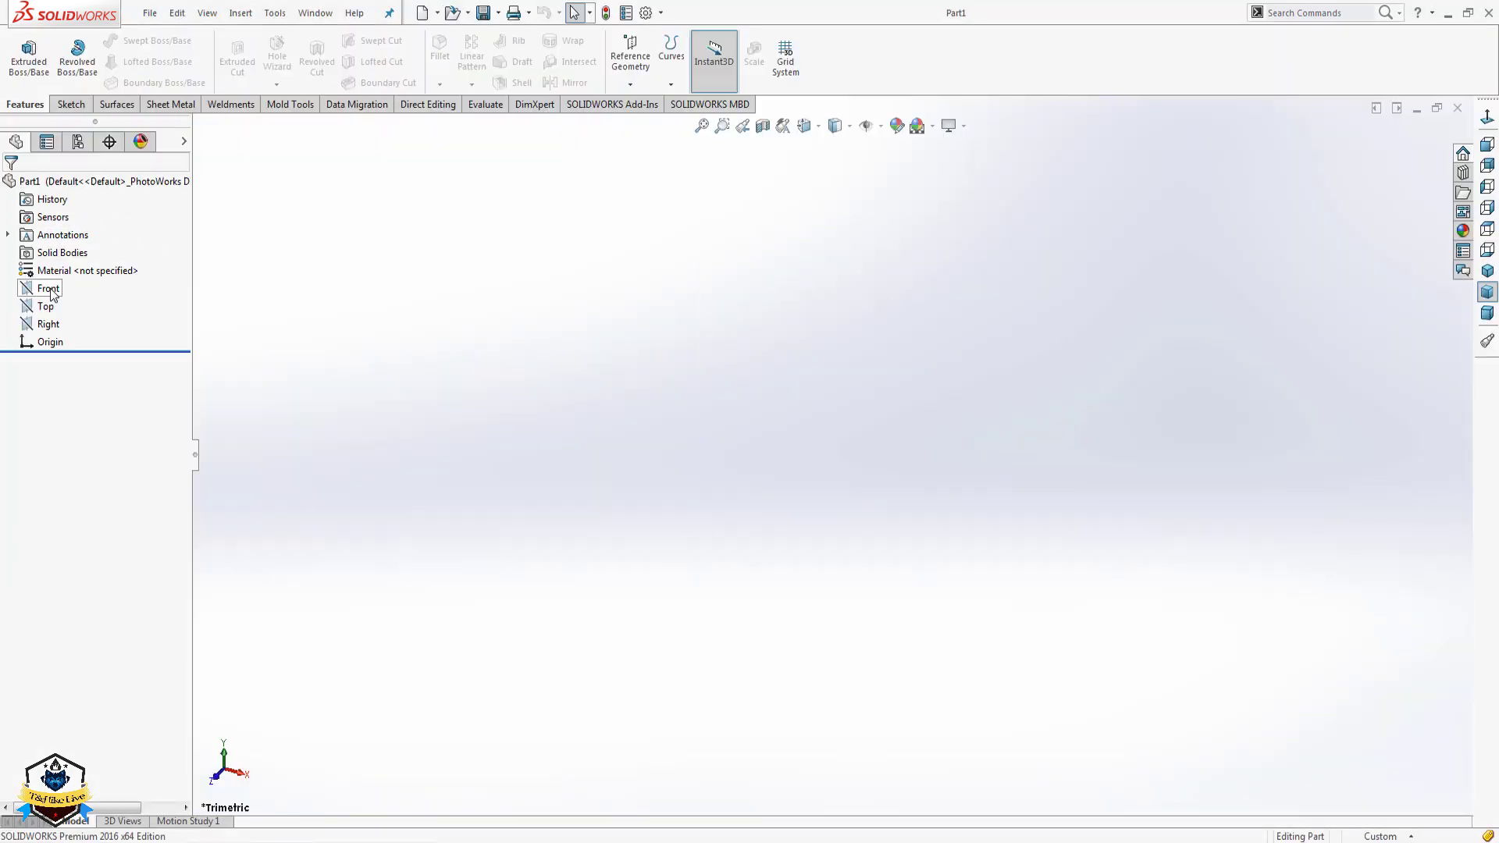
Start a sketch on the Front plane with two concentric circles centred on the origin.
click(47, 288)
click(56, 266)
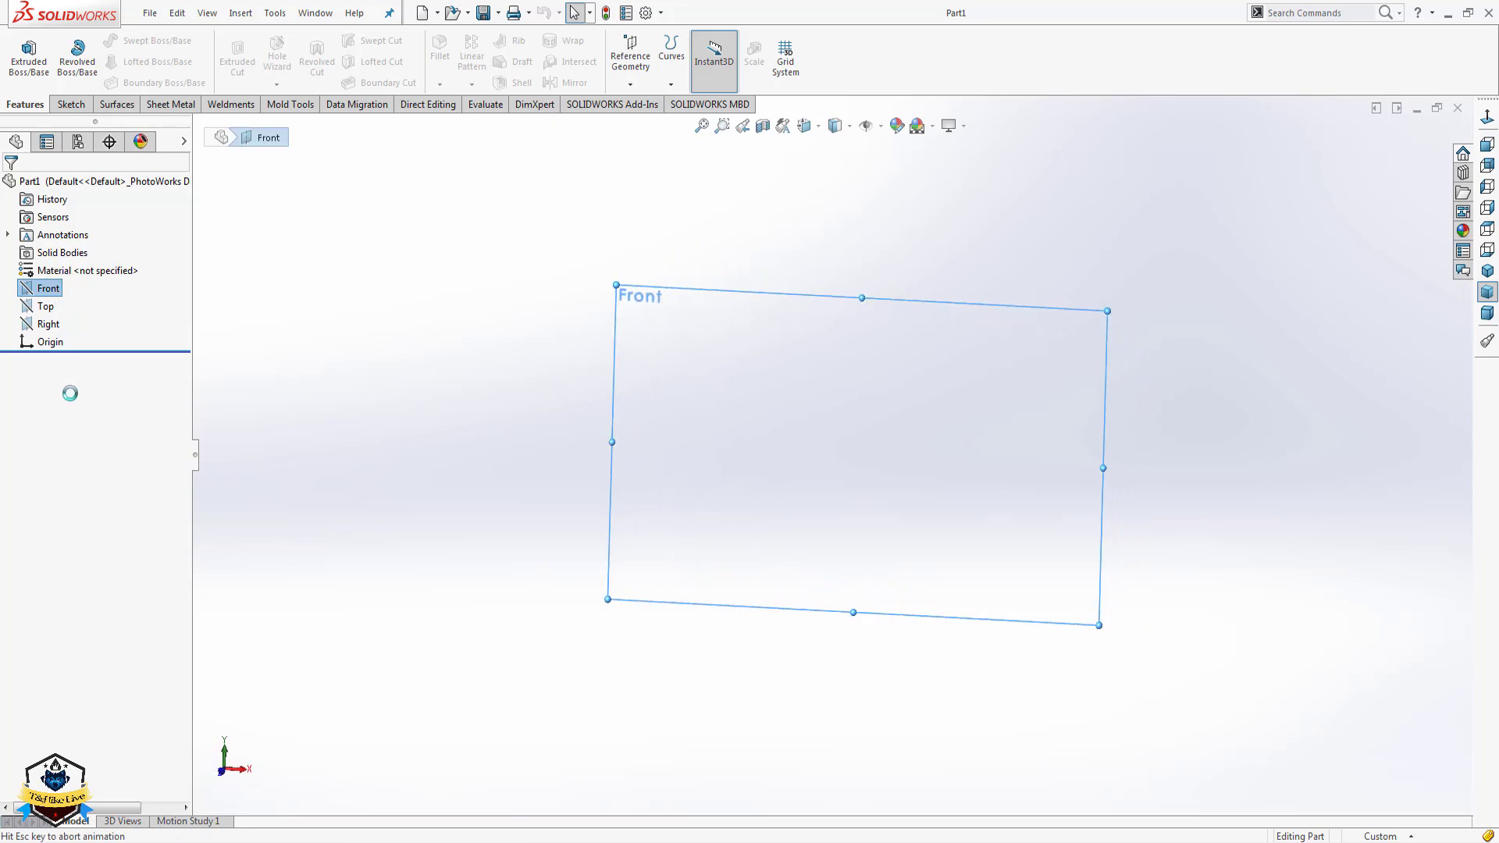
click(134, 40)
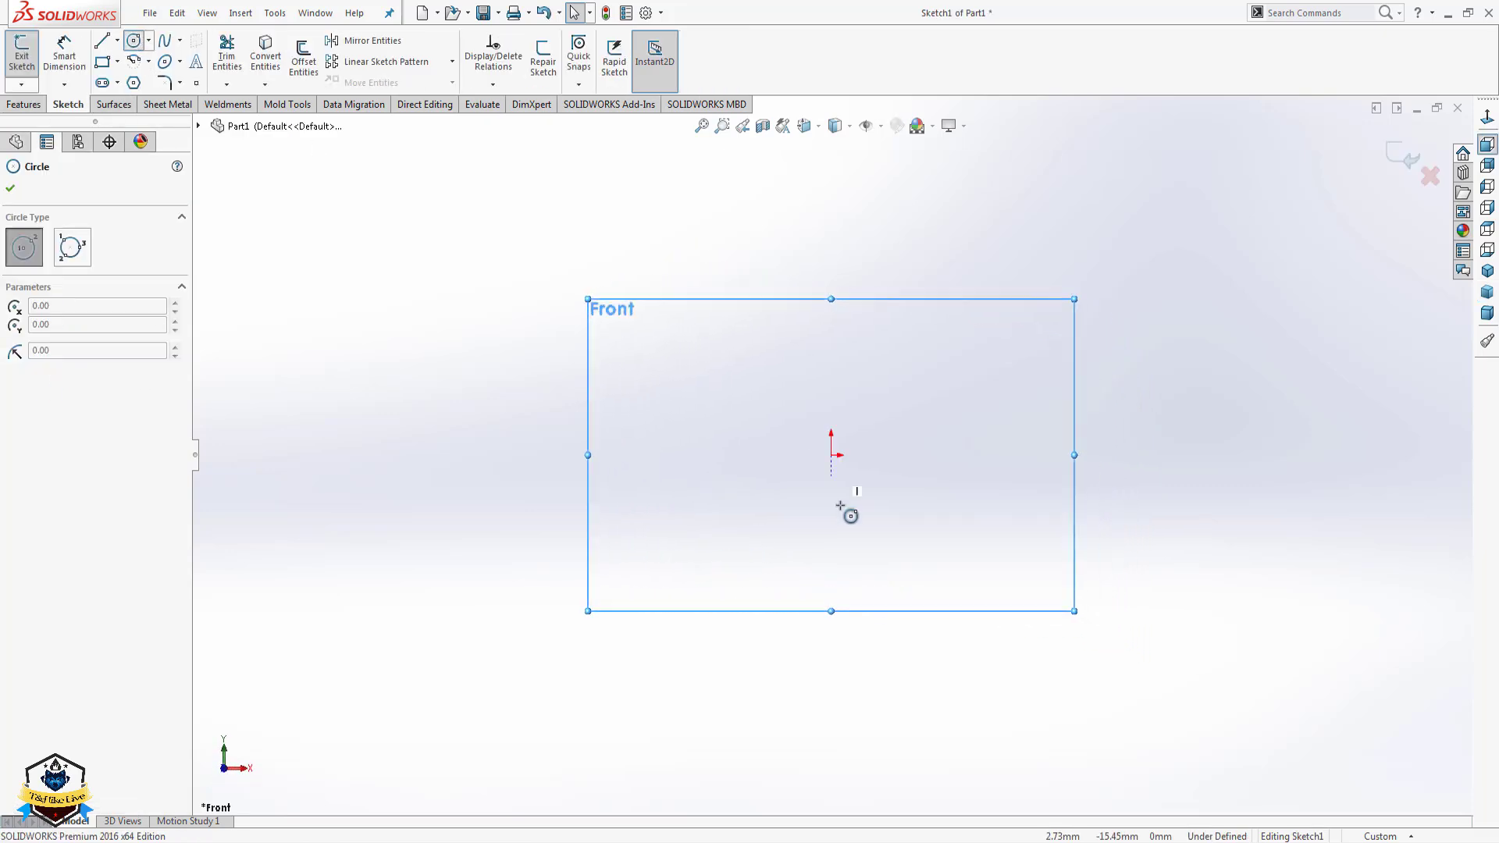
click(831, 455)
click(890, 532)
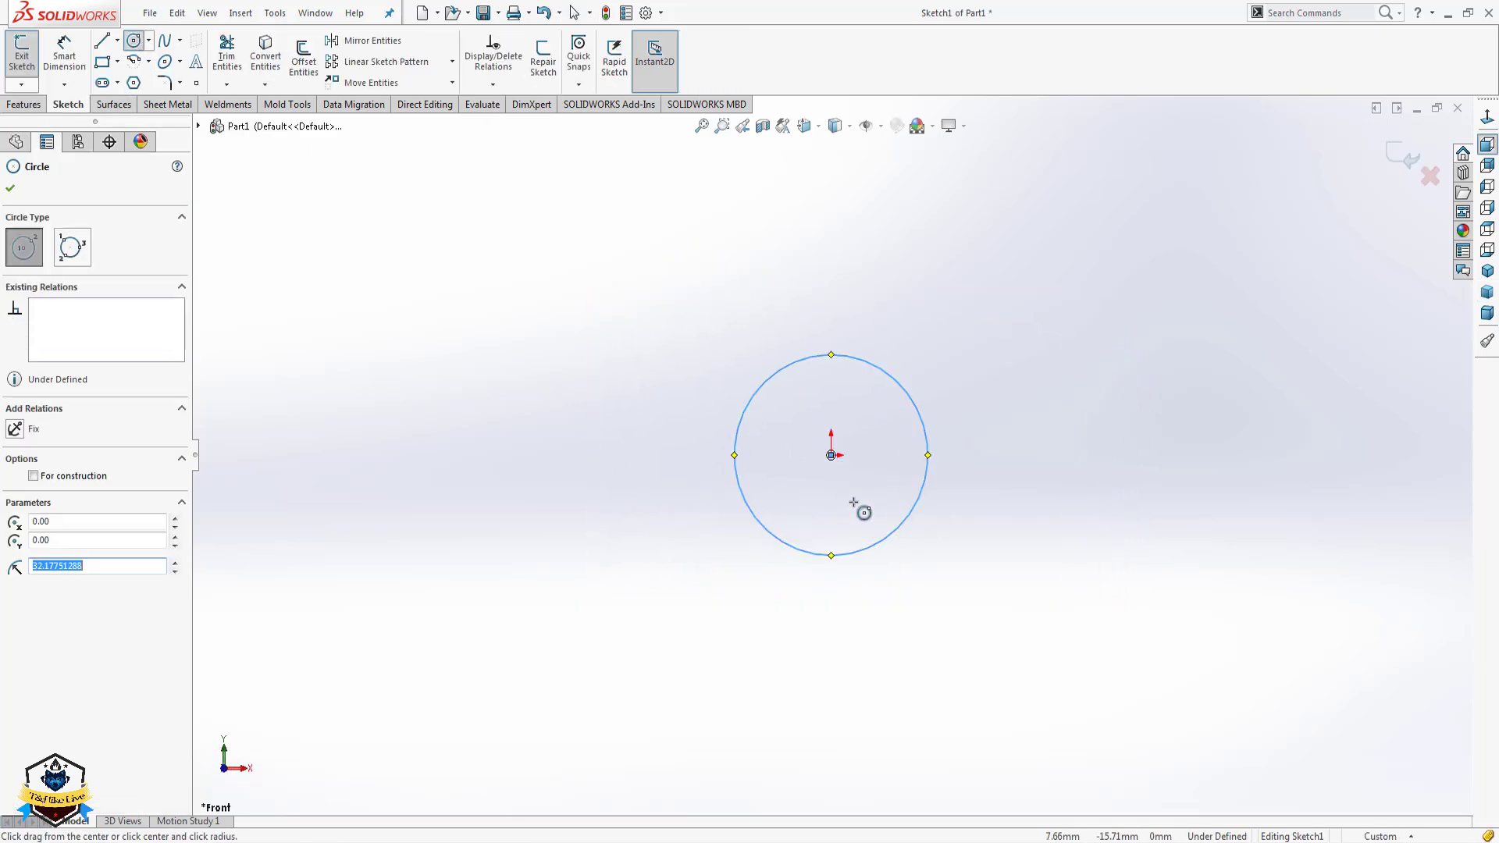
click(832, 456)
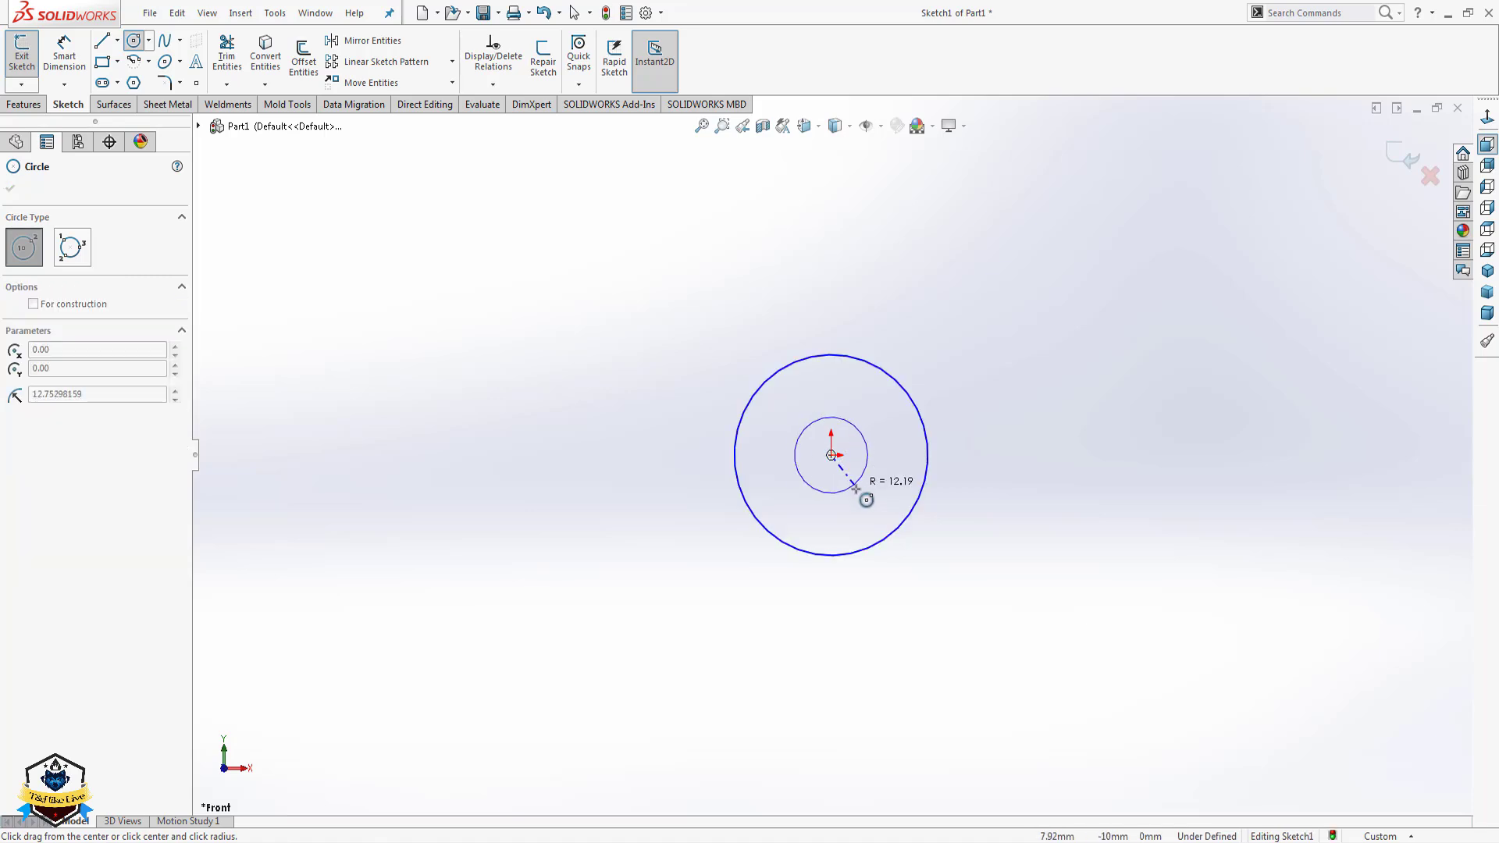
click(857, 489)
key(Escape)
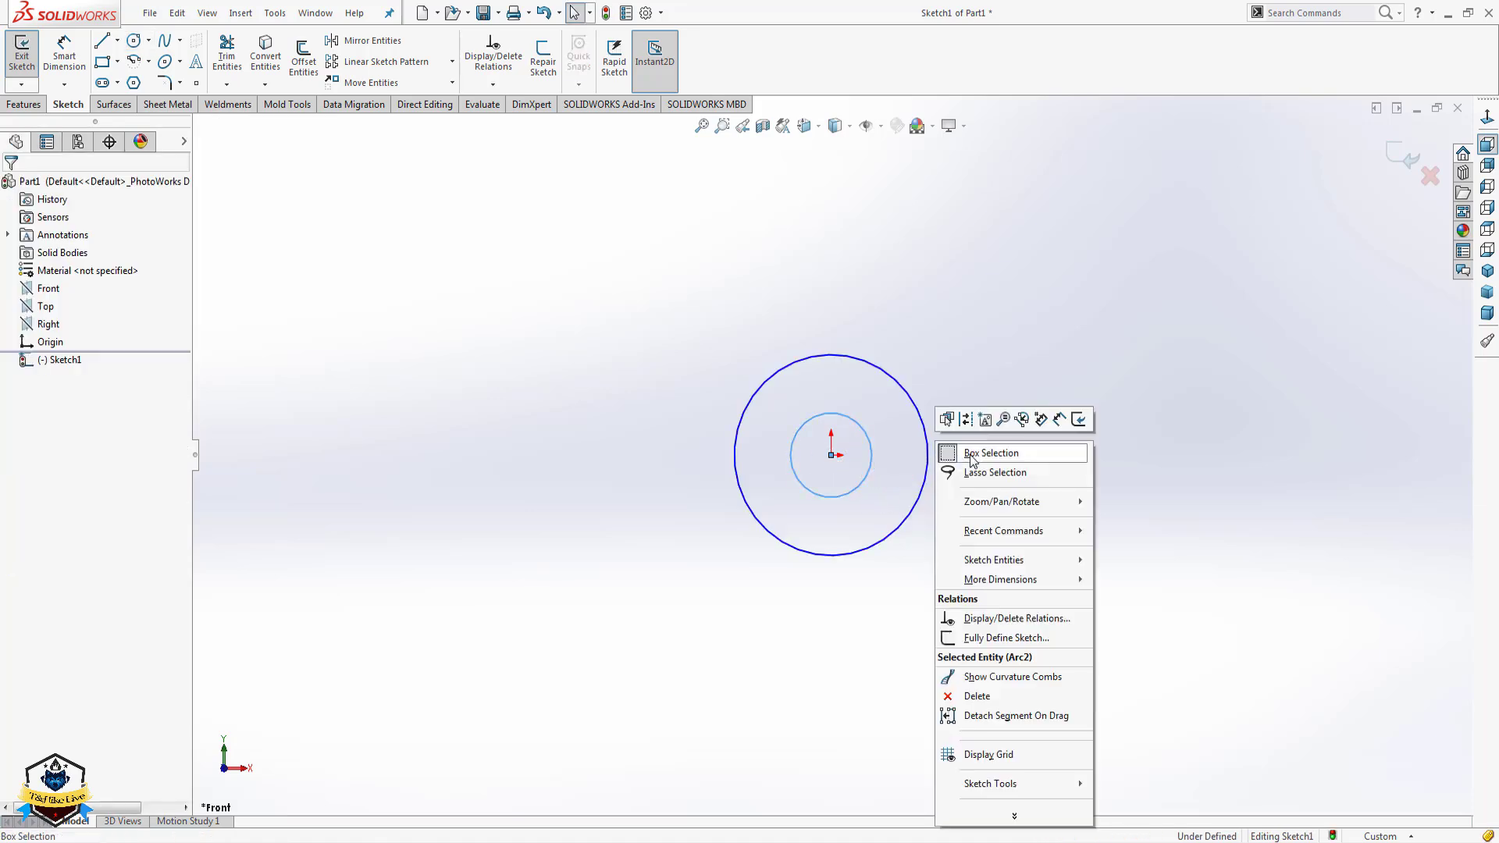
Dimension the outer circle to 22 mm diameter and name it OD.
right_click(934, 442)
click(1061, 421)
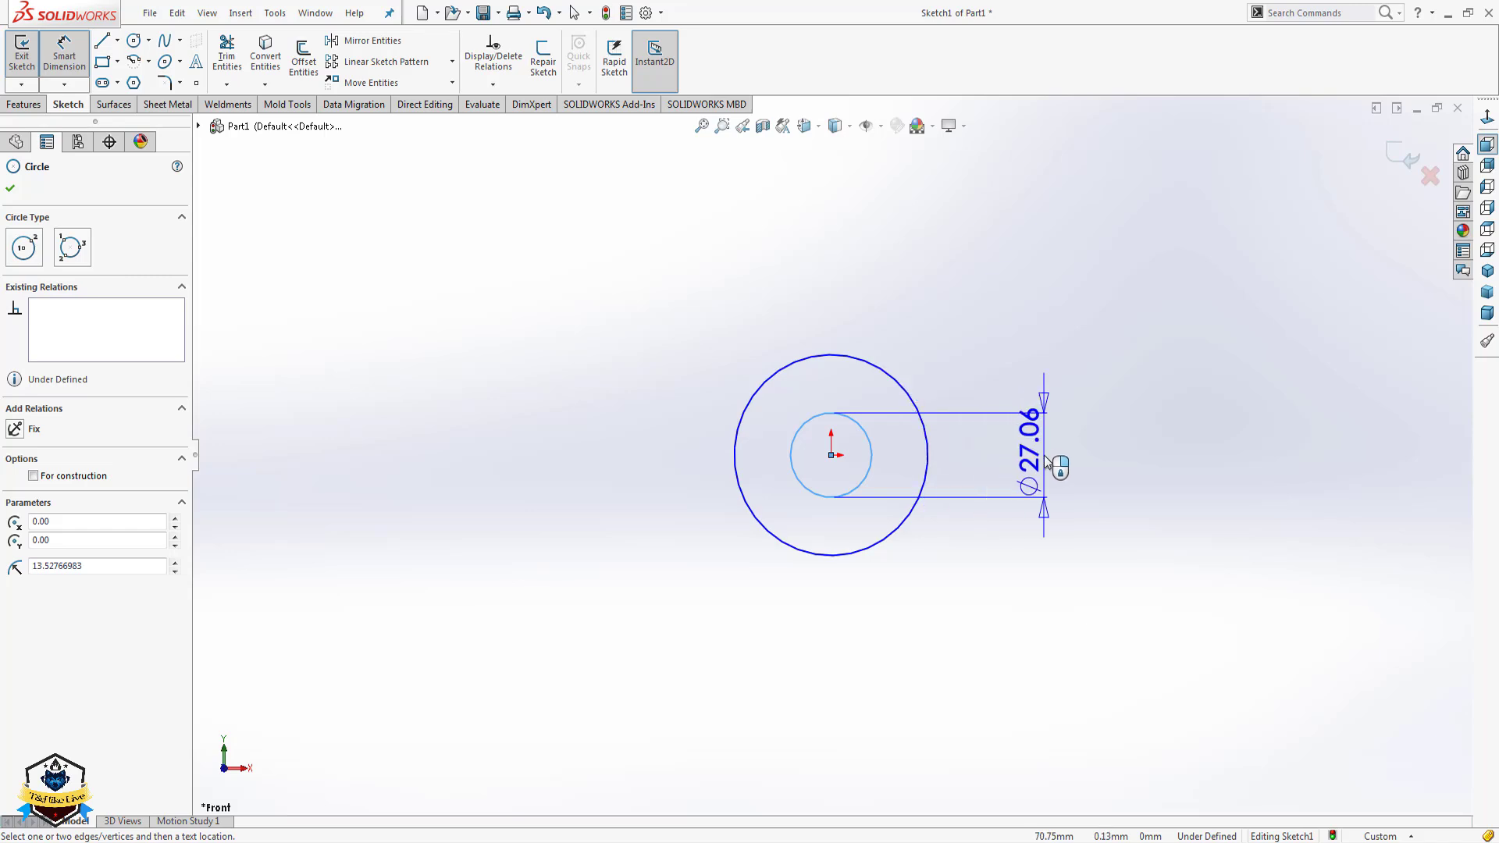
click(929, 435)
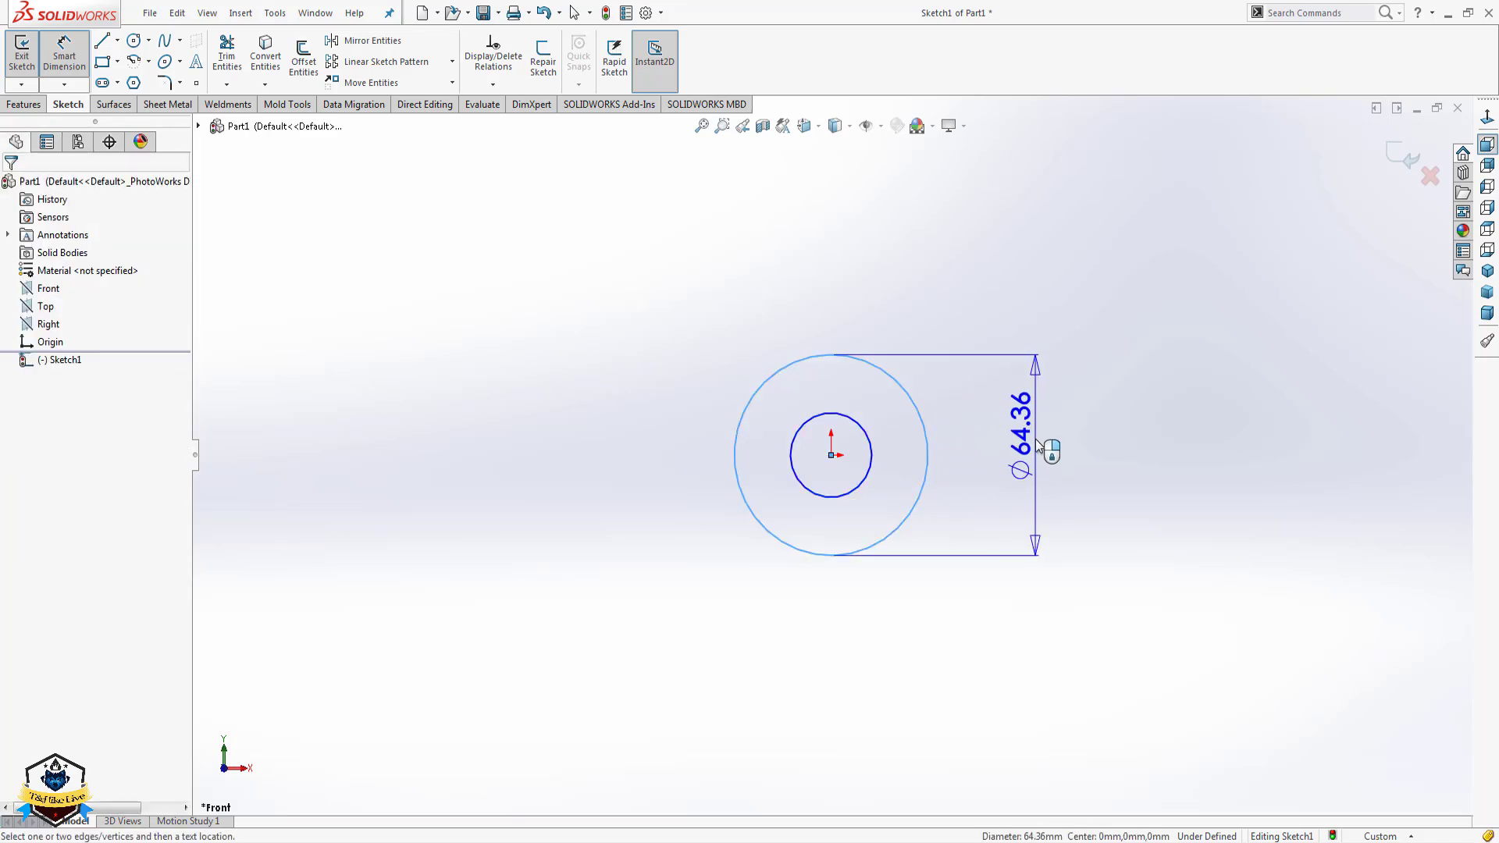
click(1038, 443)
click(1026, 454)
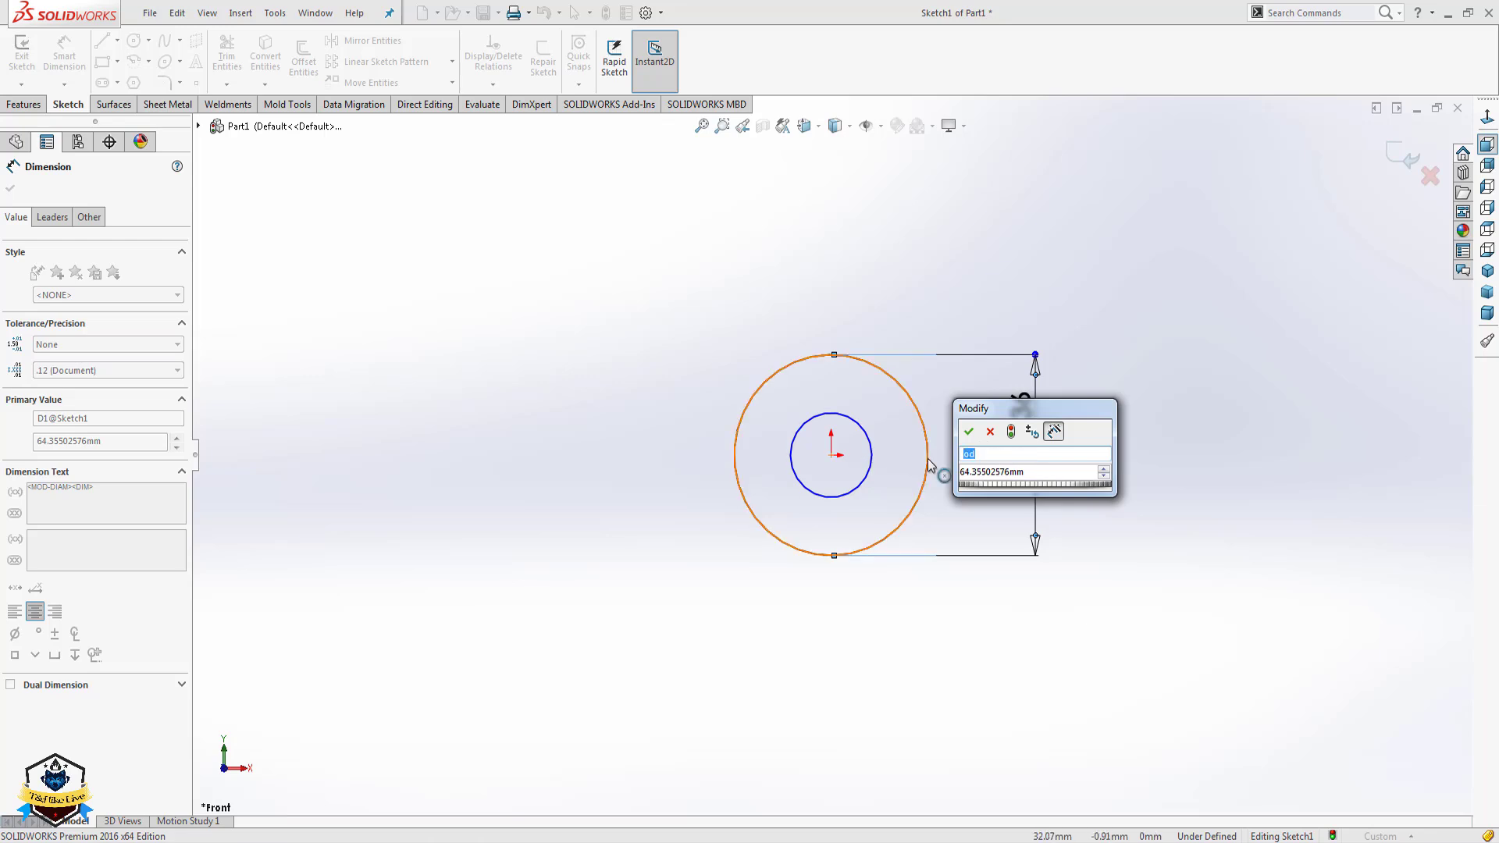
text(D)
click(1043, 474)
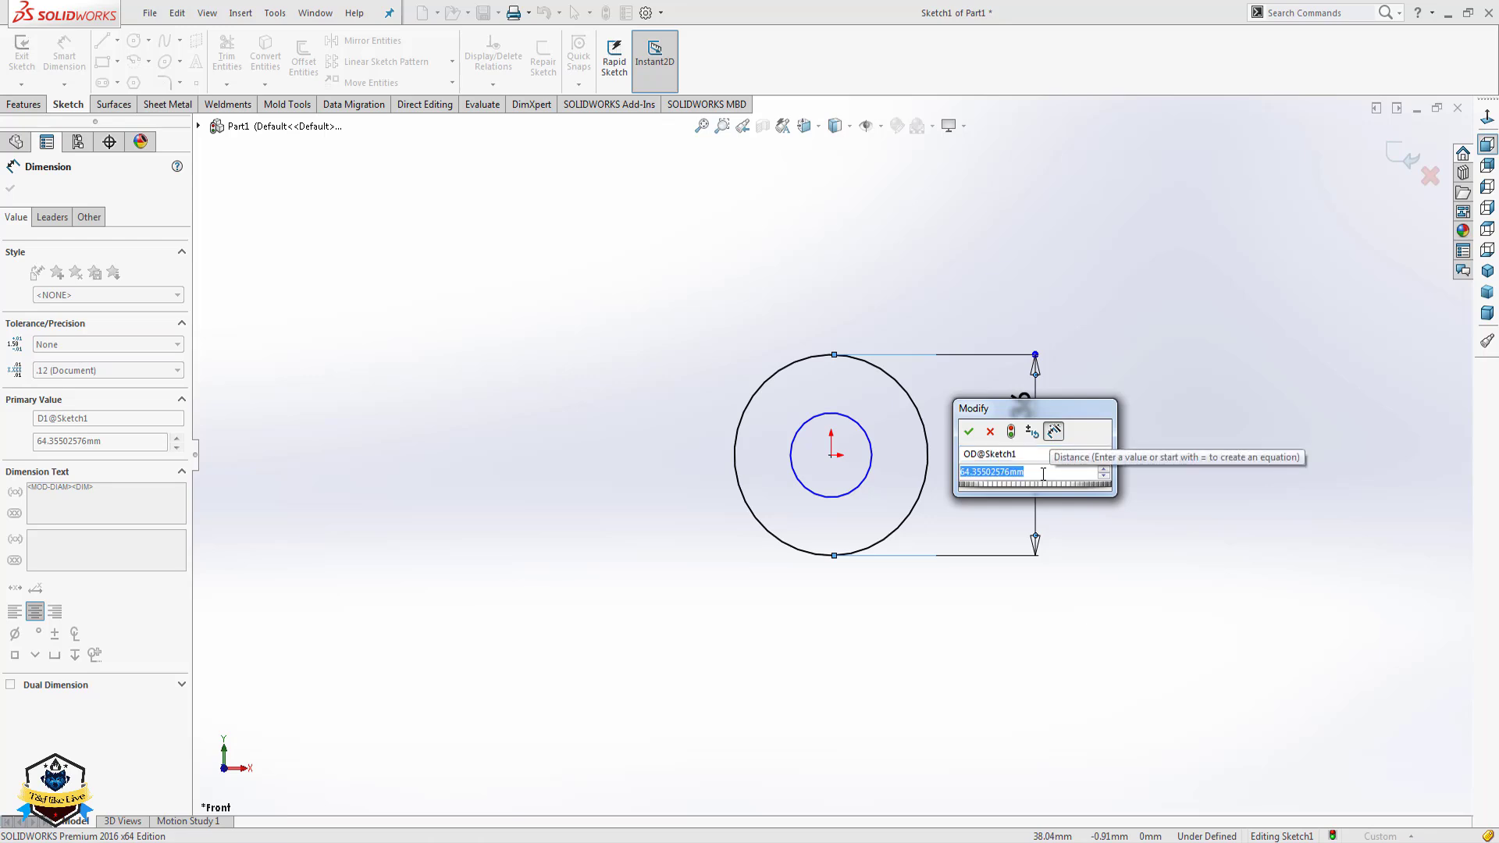
text(22)
key(Return)
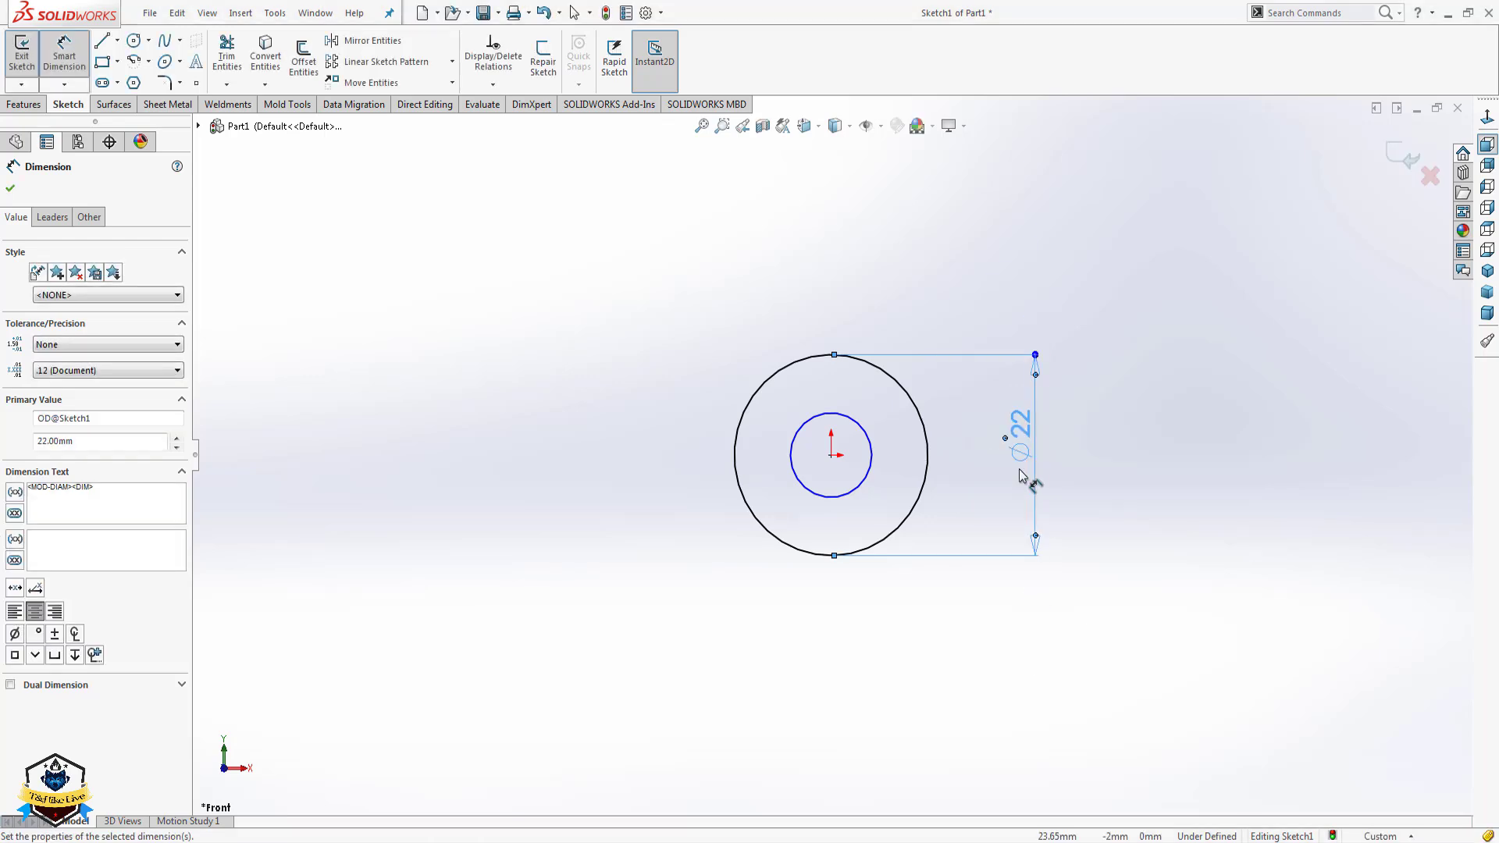
Dimension the 2.5 mm wall between the circles and name it ID.
click(870, 466)
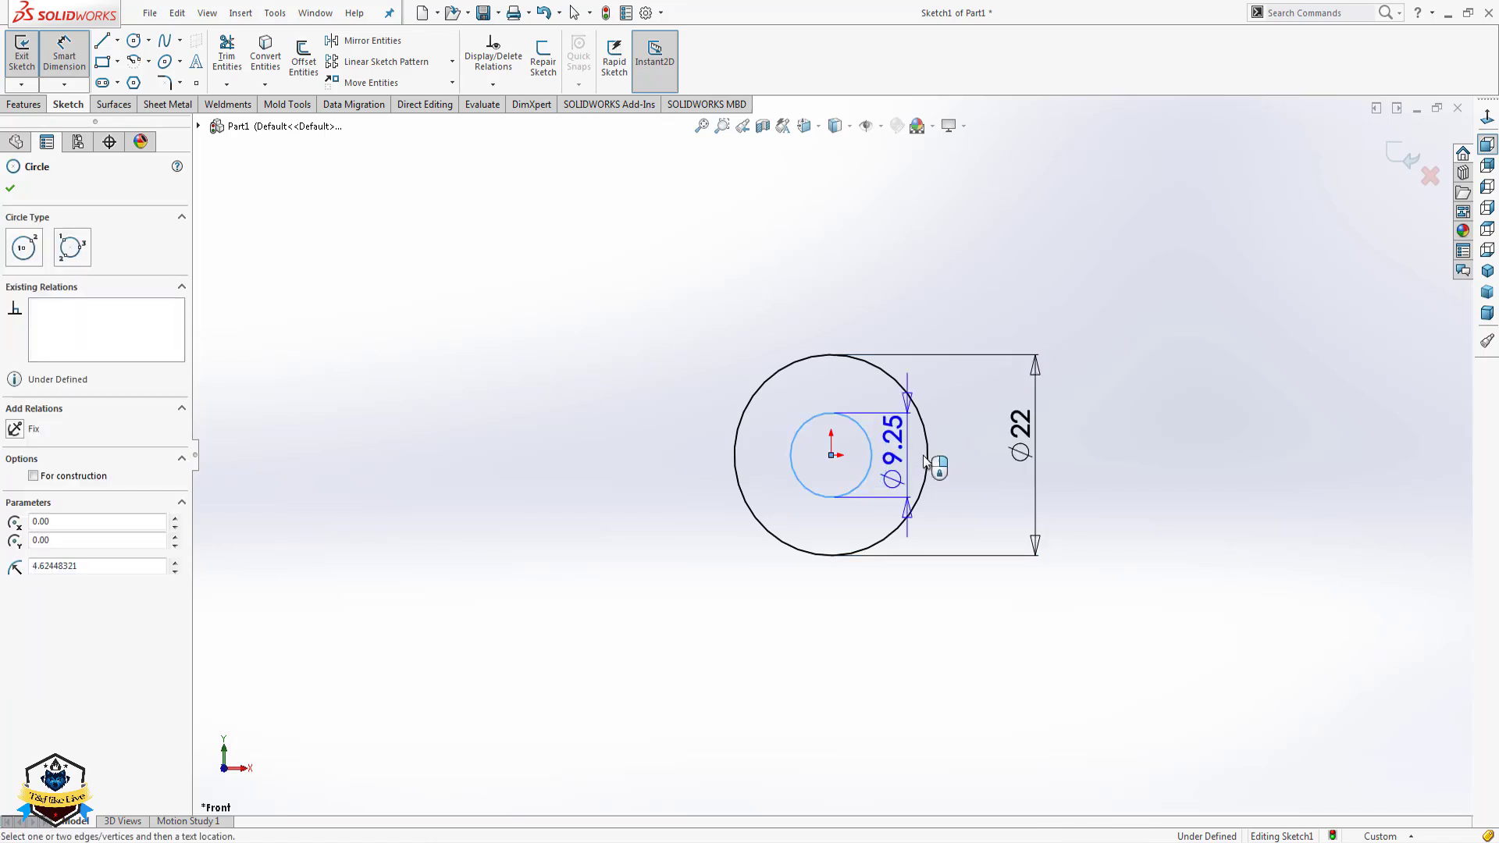
click(972, 520)
text(2.)
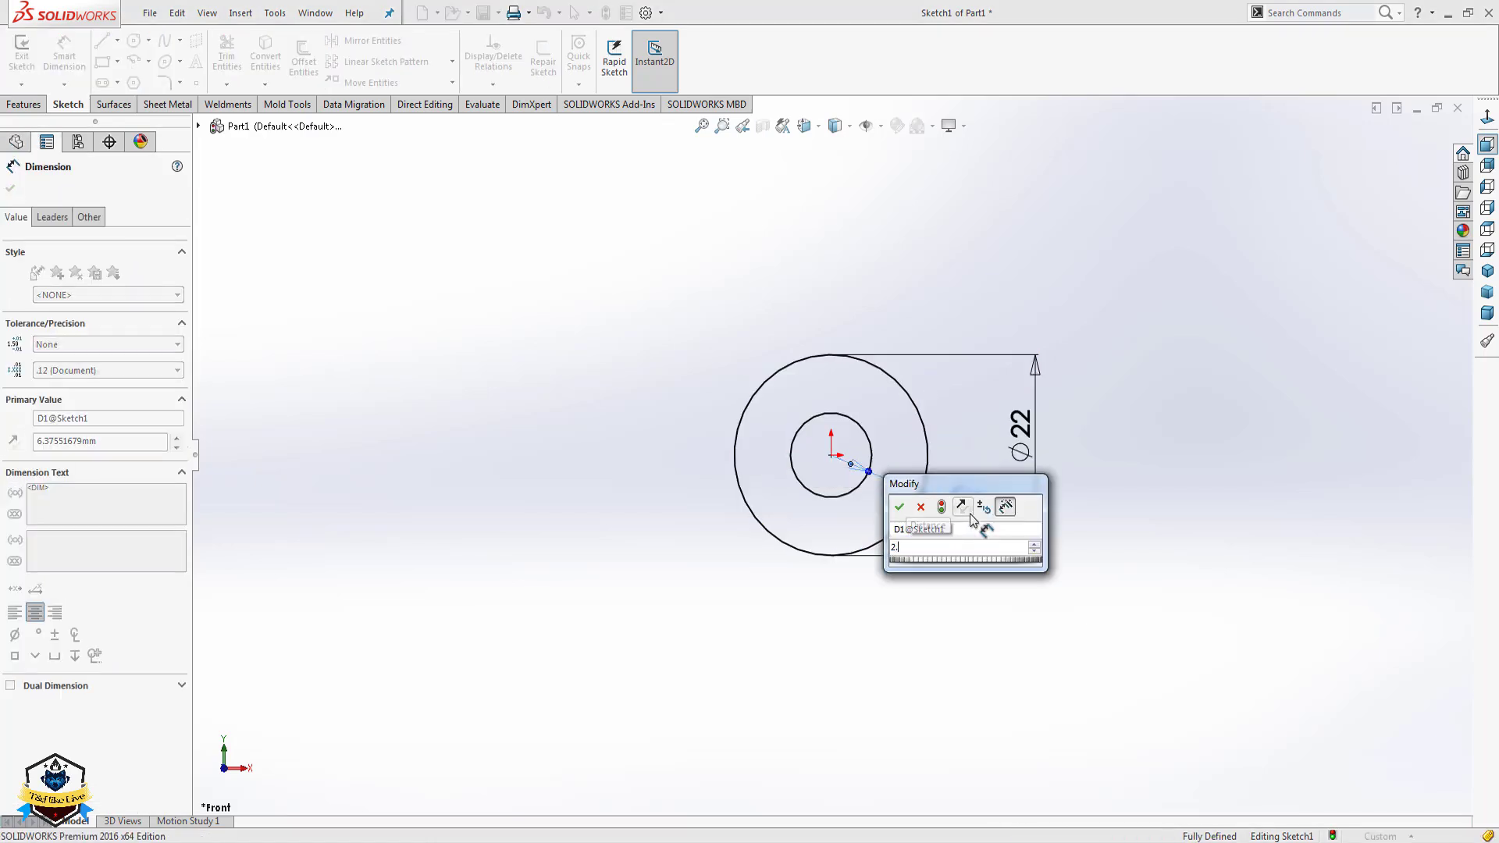
text(5)
click(980, 528)
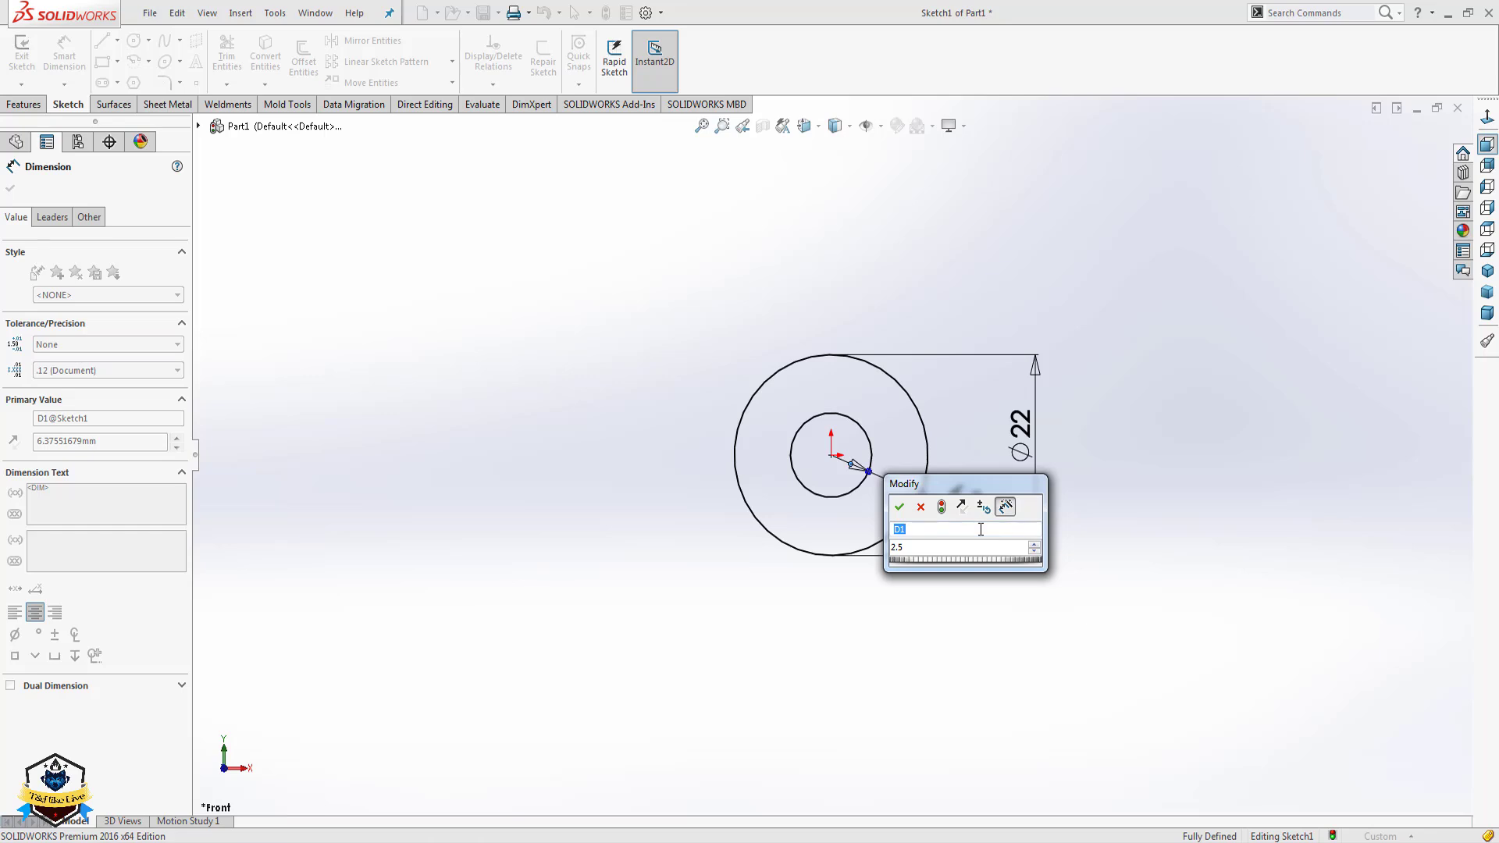
text(I)
key(Tab)
key(Return)
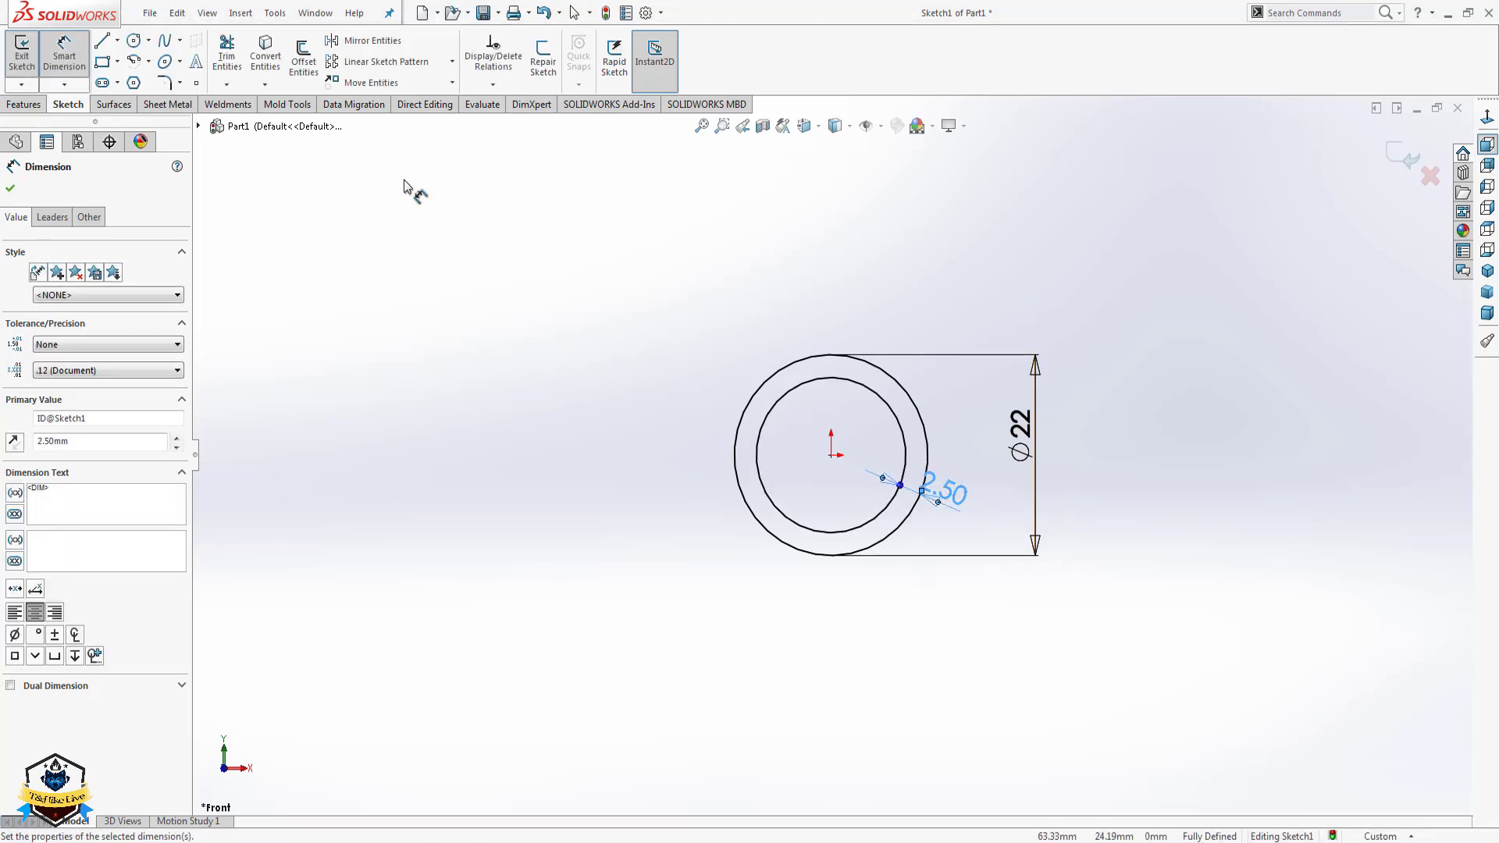
click(14, 106)
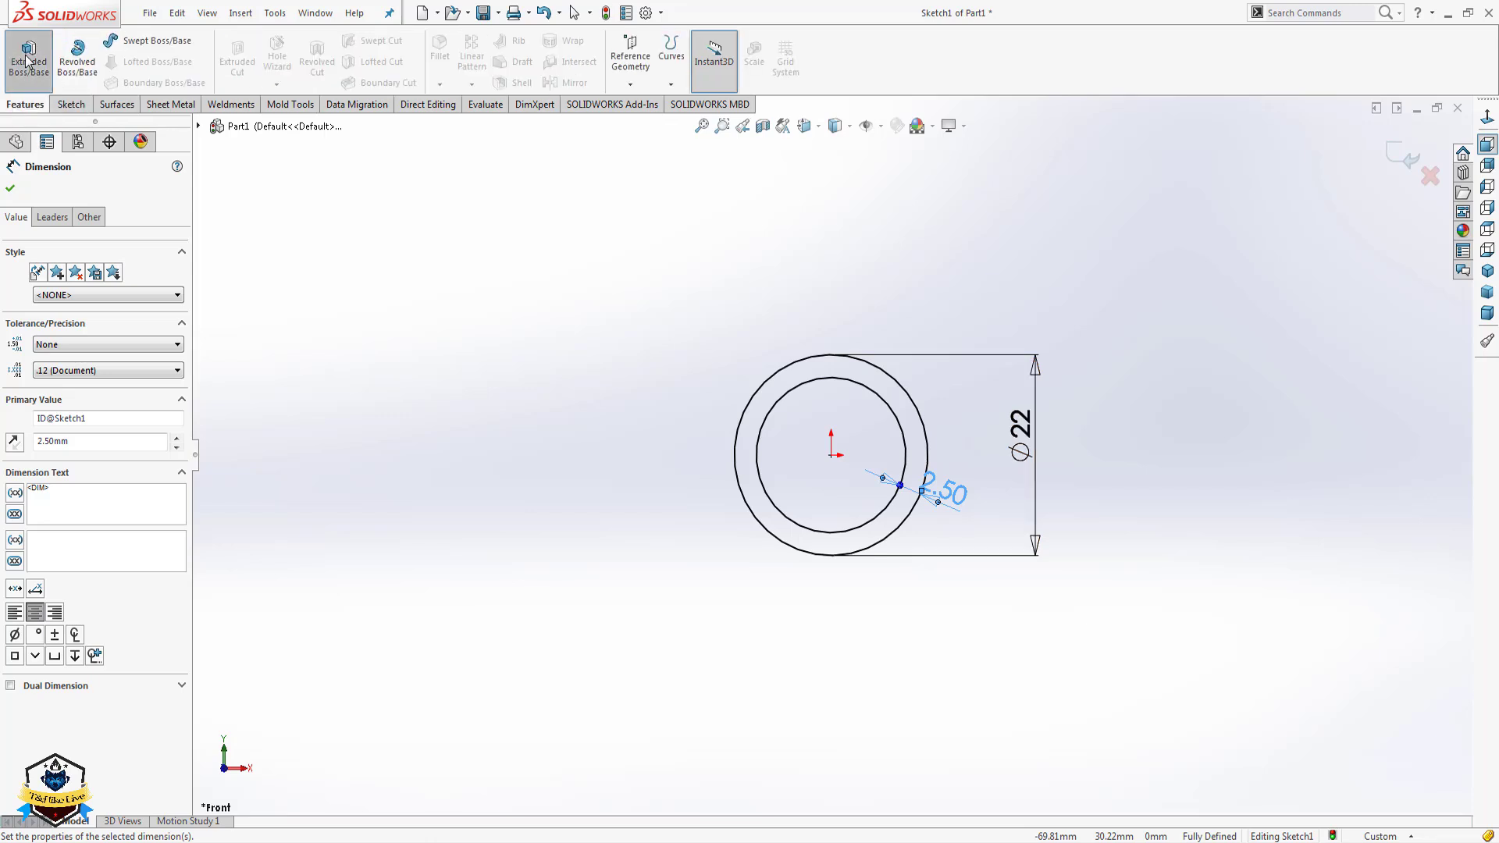
Extrude the two-circle sketch 100 mm Blind into a tube, shown in isometric view.
click(29, 55)
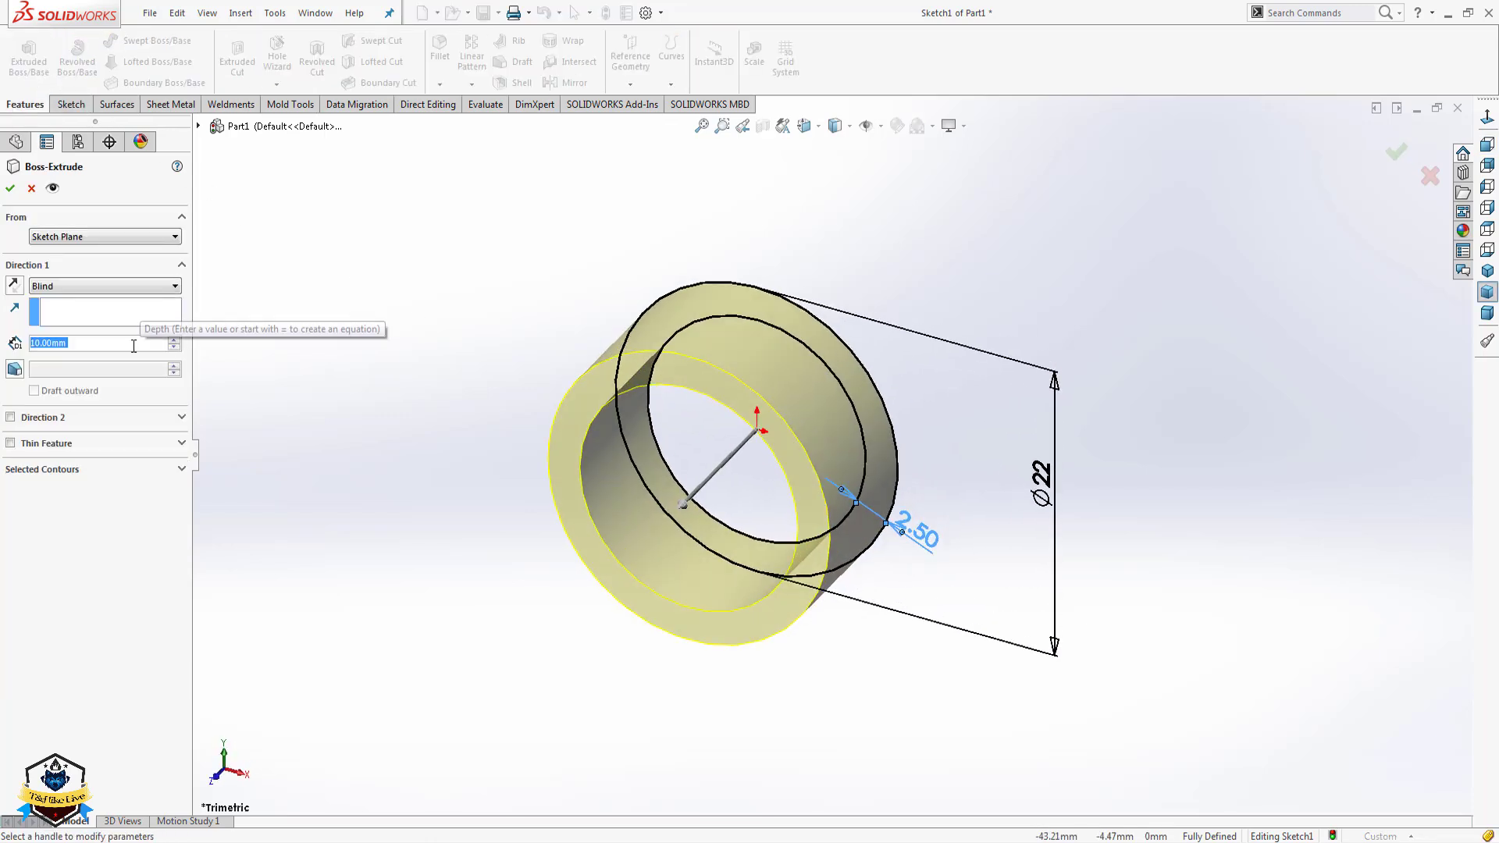
text(100)
key(Return)
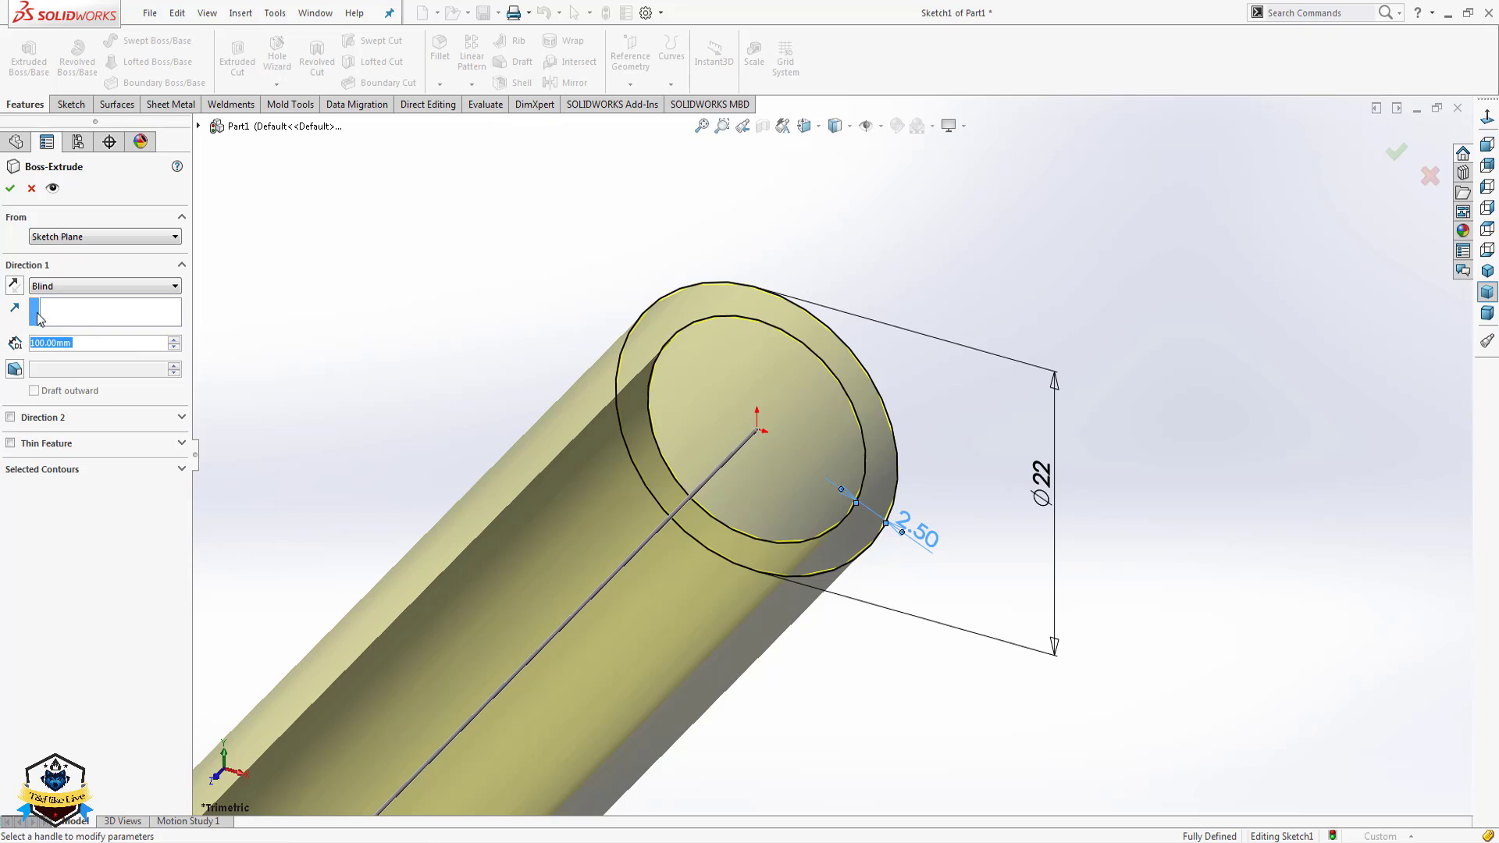
click(11, 188)
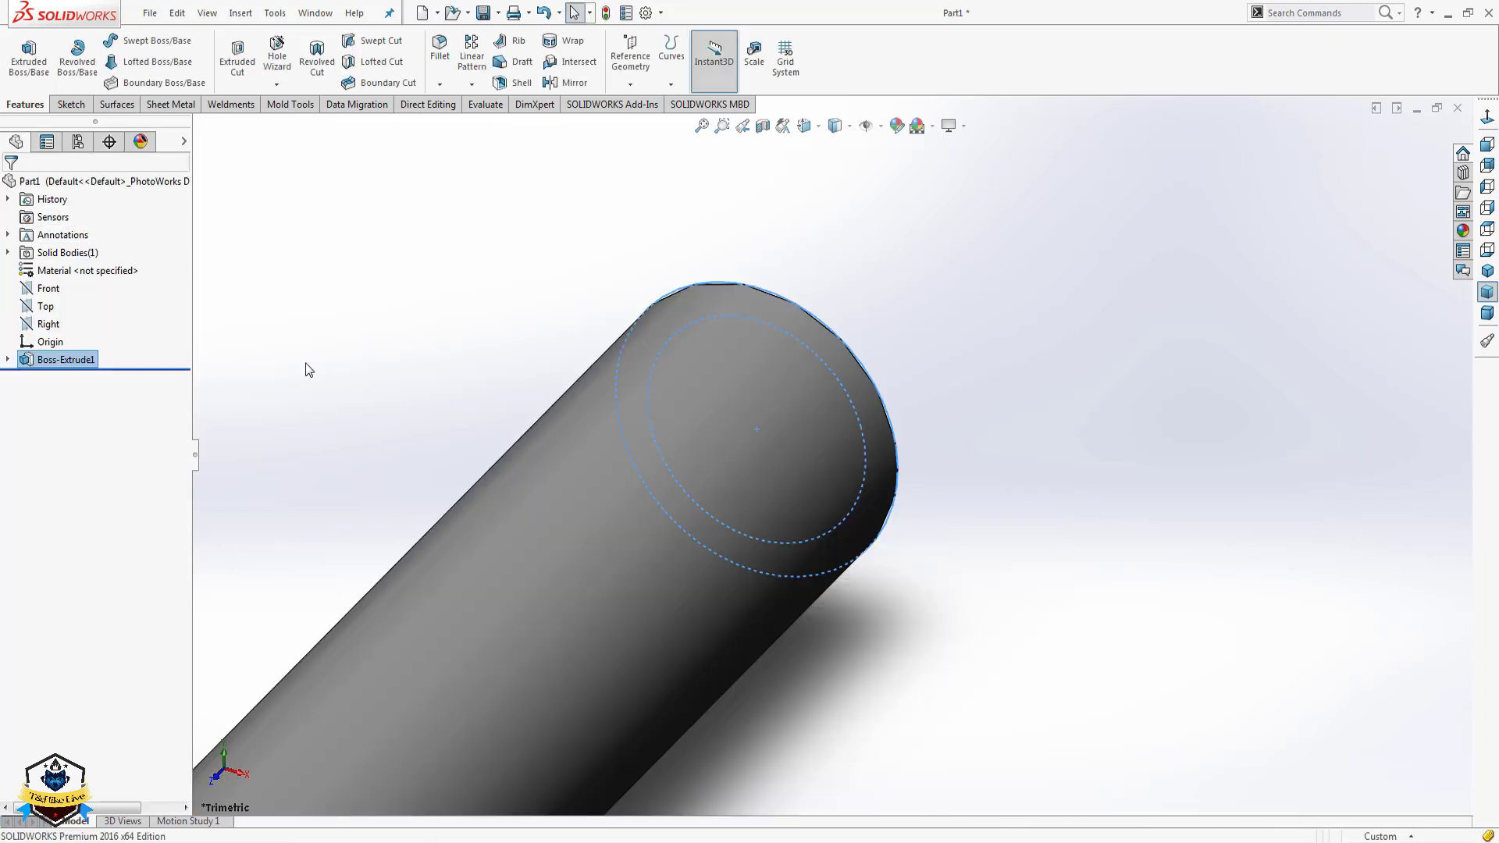
click(1488, 270)
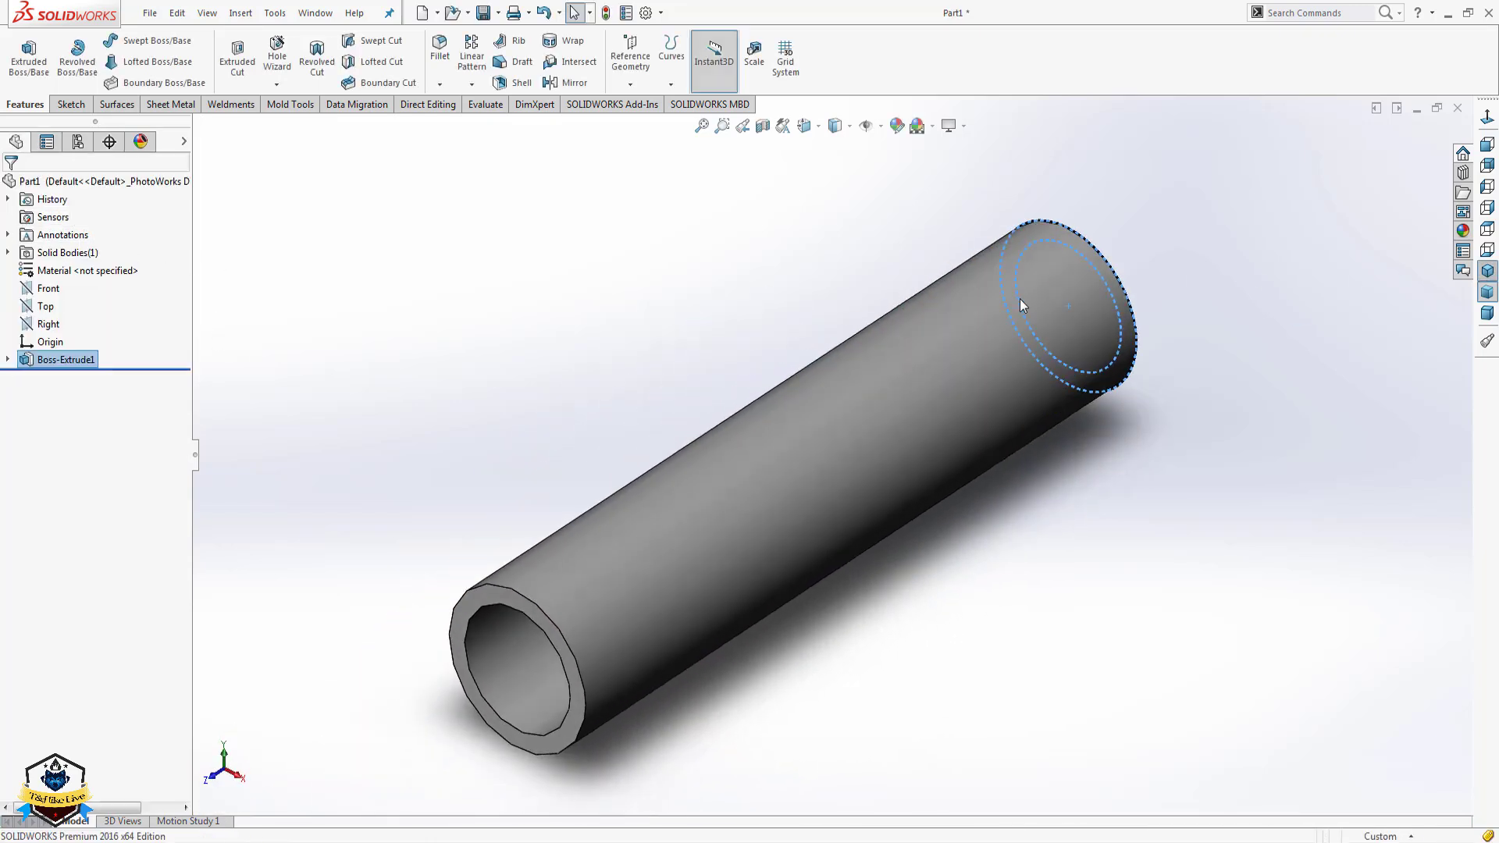
click(504, 327)
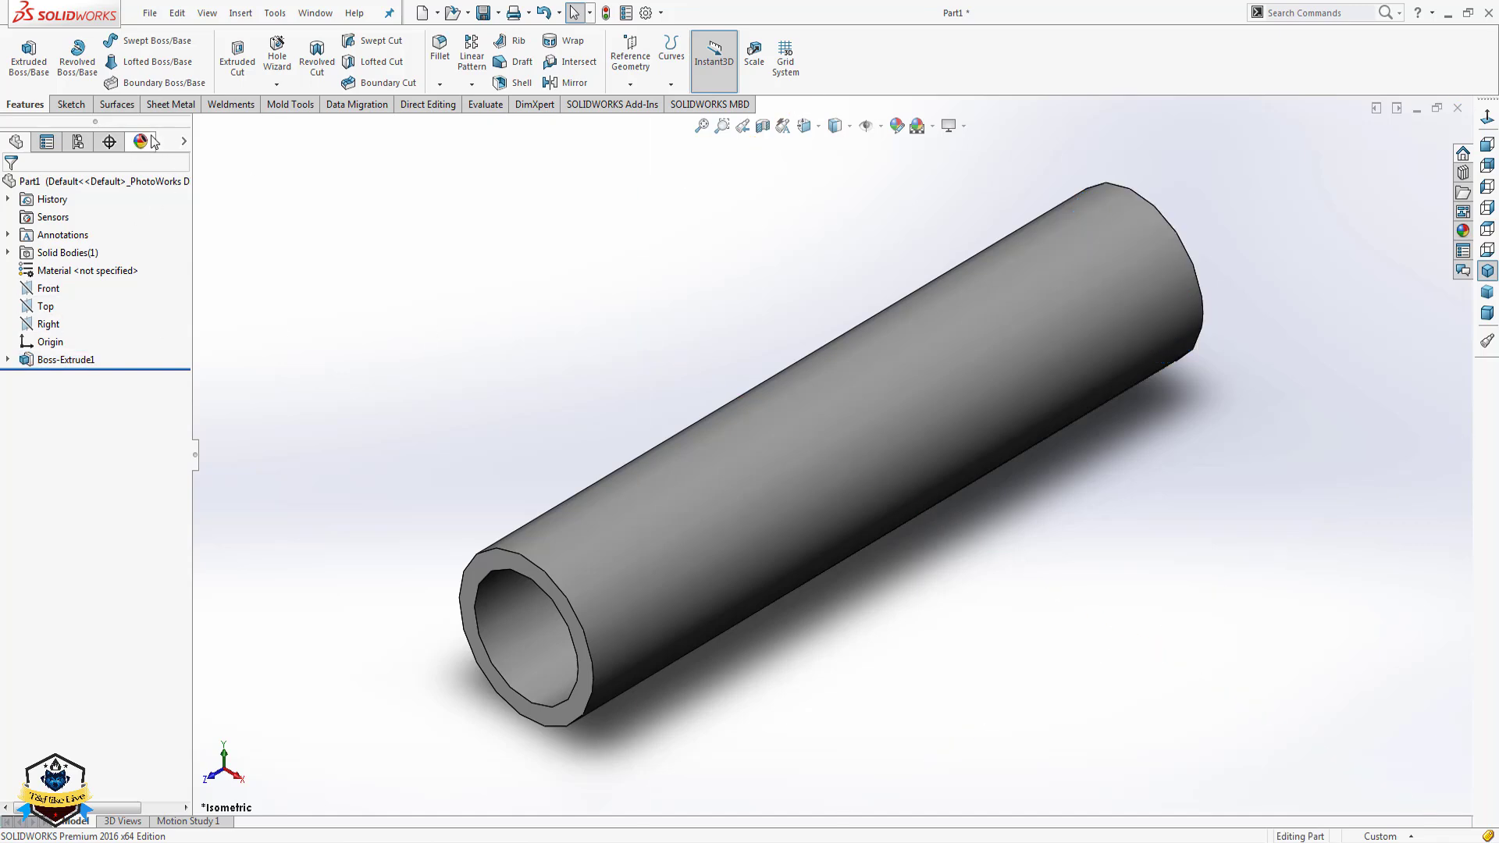
Colour the whole part light cyan (RGB 128, 255, 255).
click(185, 141)
click(242, 180)
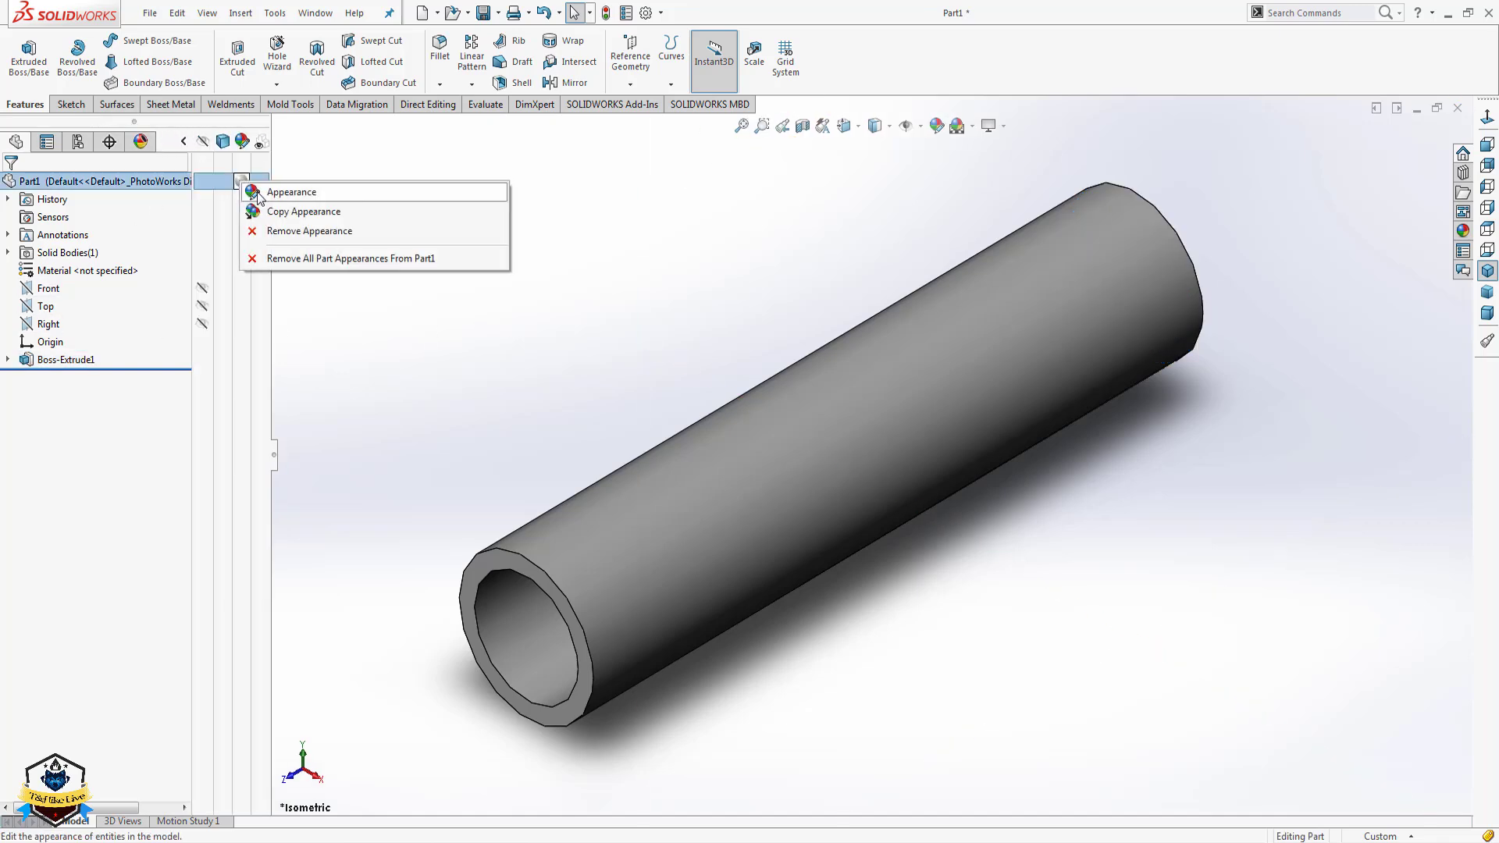
click(276, 233)
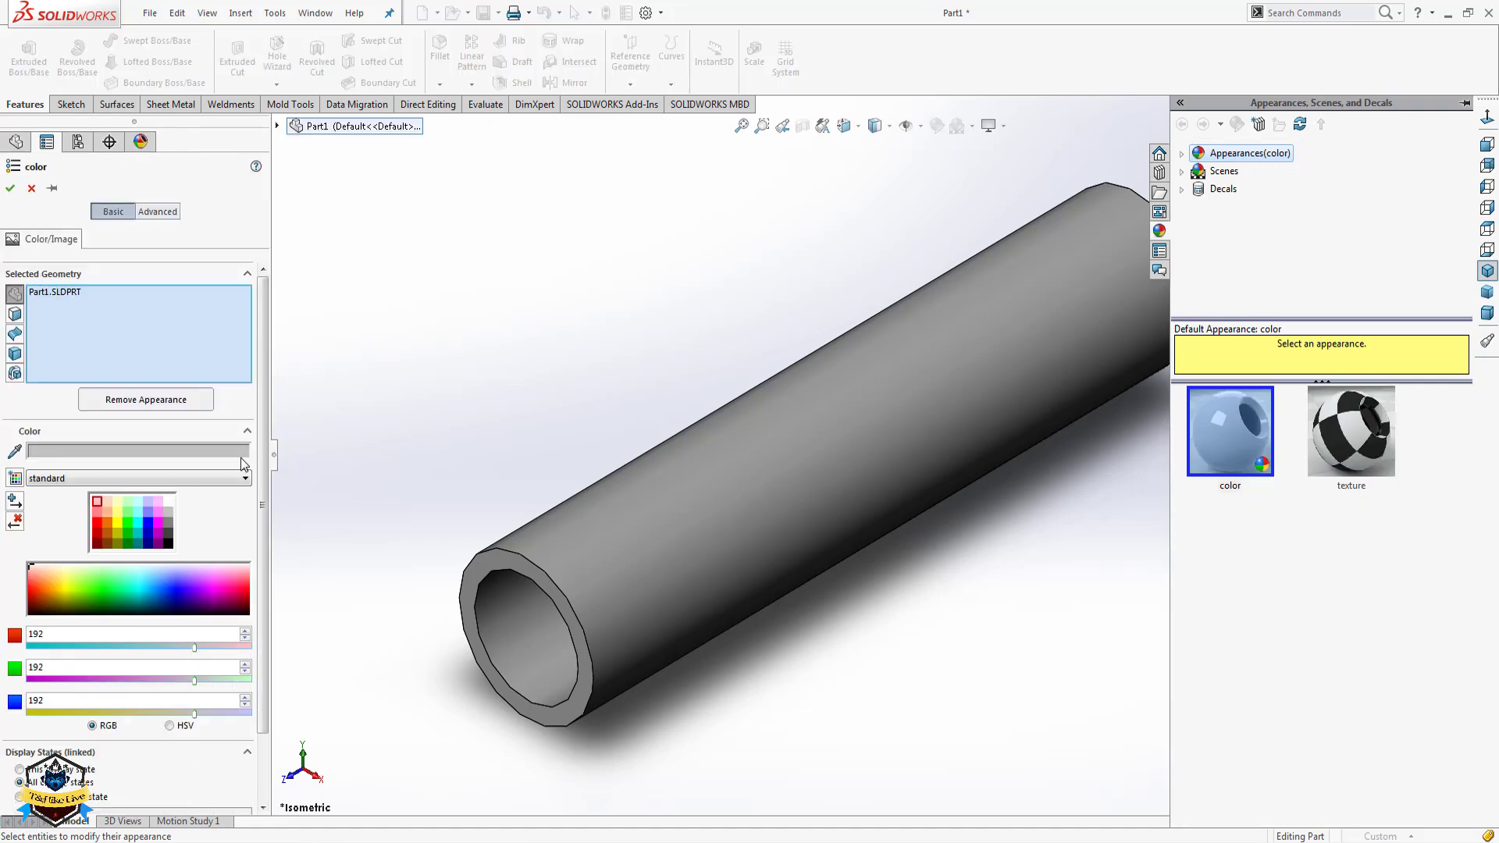
click(140, 525)
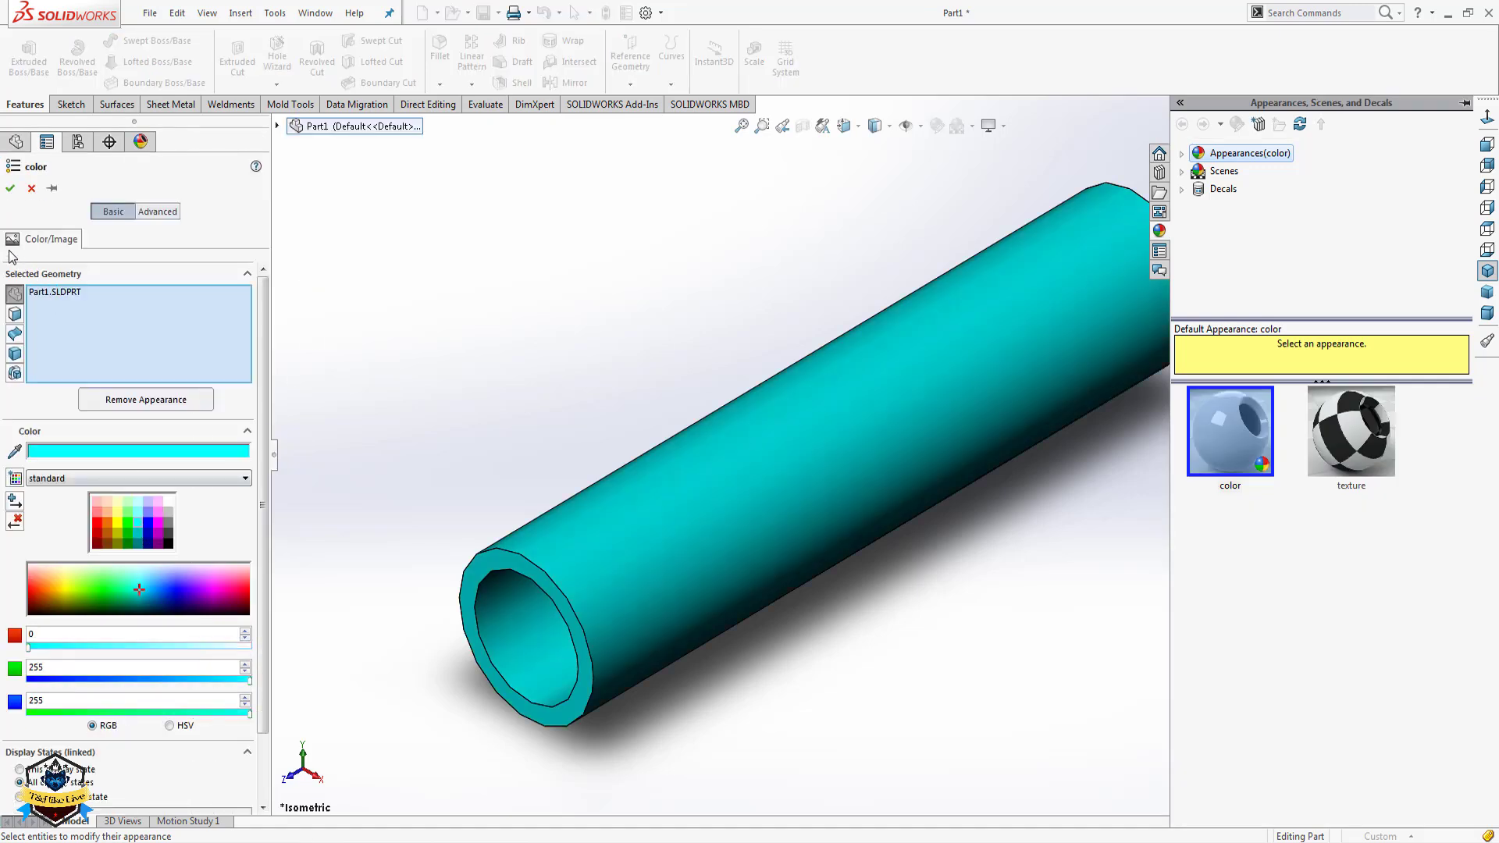
click(137, 512)
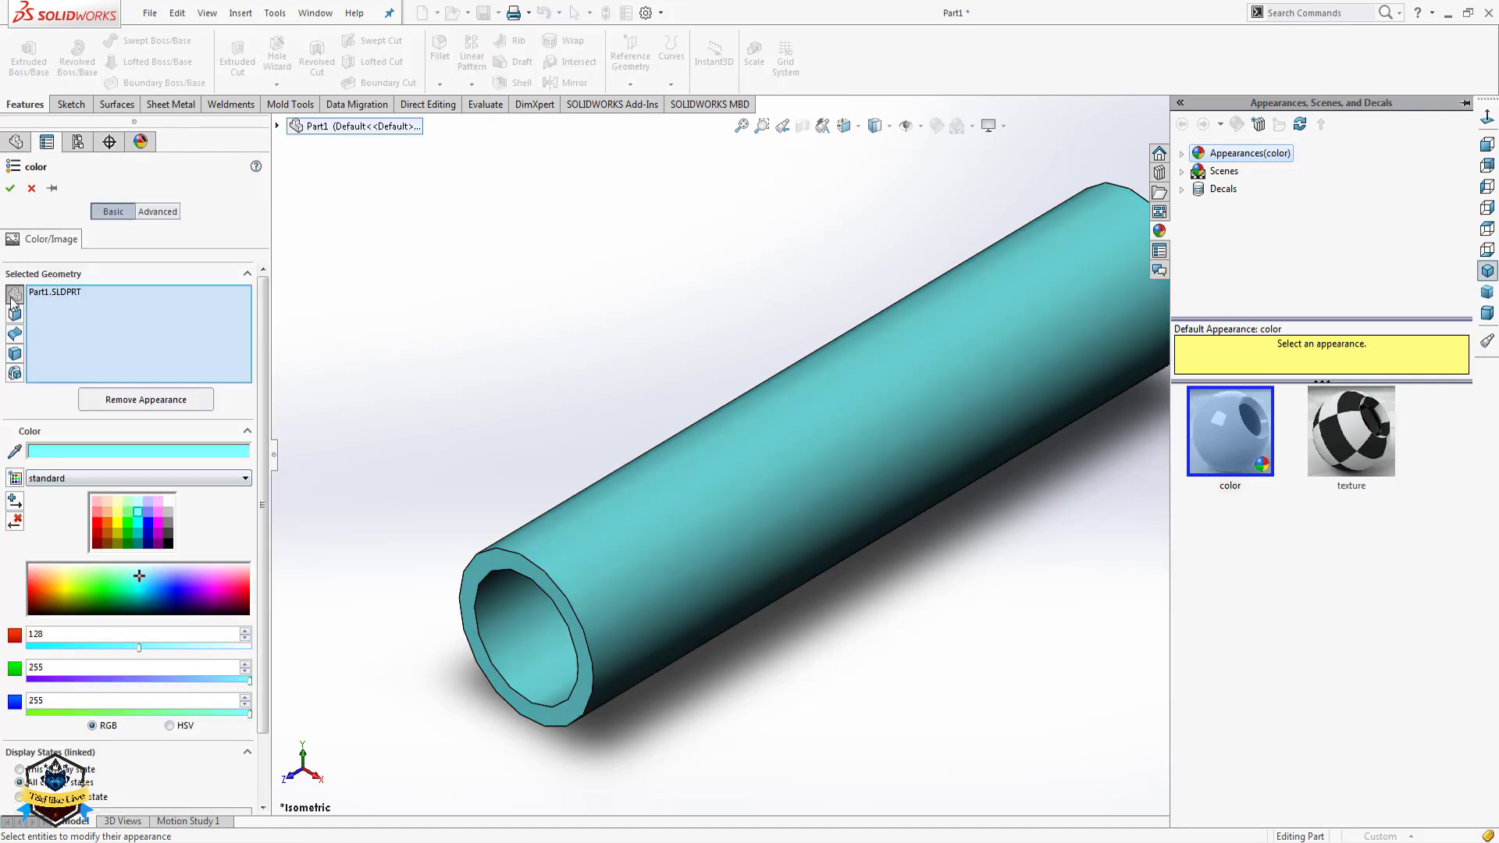
click(11, 188)
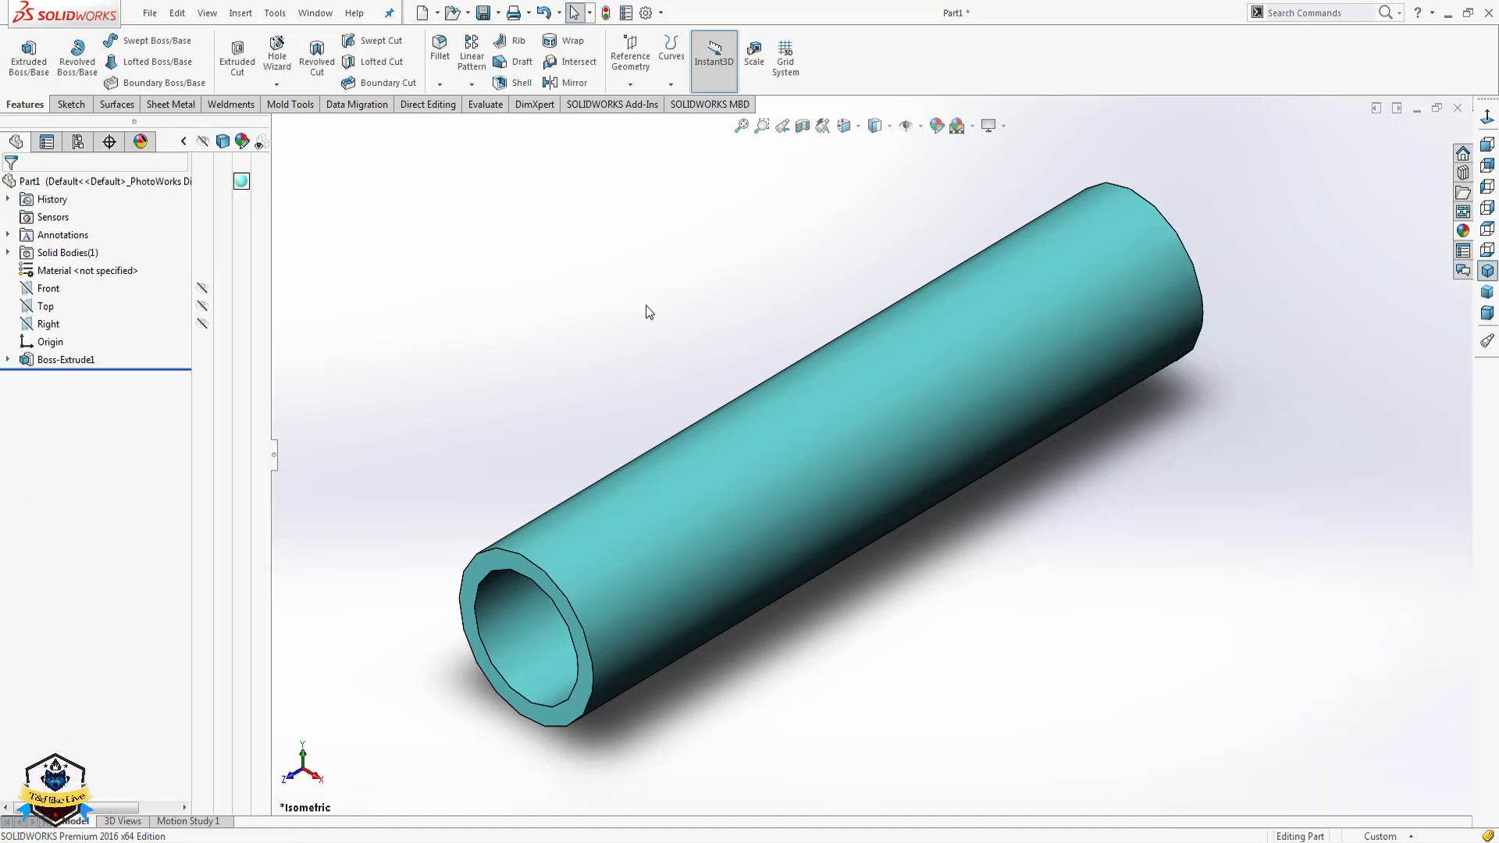
Start a sketch on the tube's end face and draw a circle centred at the origin.
mouse_move(925, 343)
middle_down()
mouse_move(931, 294)
mouse_move(846, 242)
middle_up()
scroll(945, 516, down, 5)
click(945, 509)
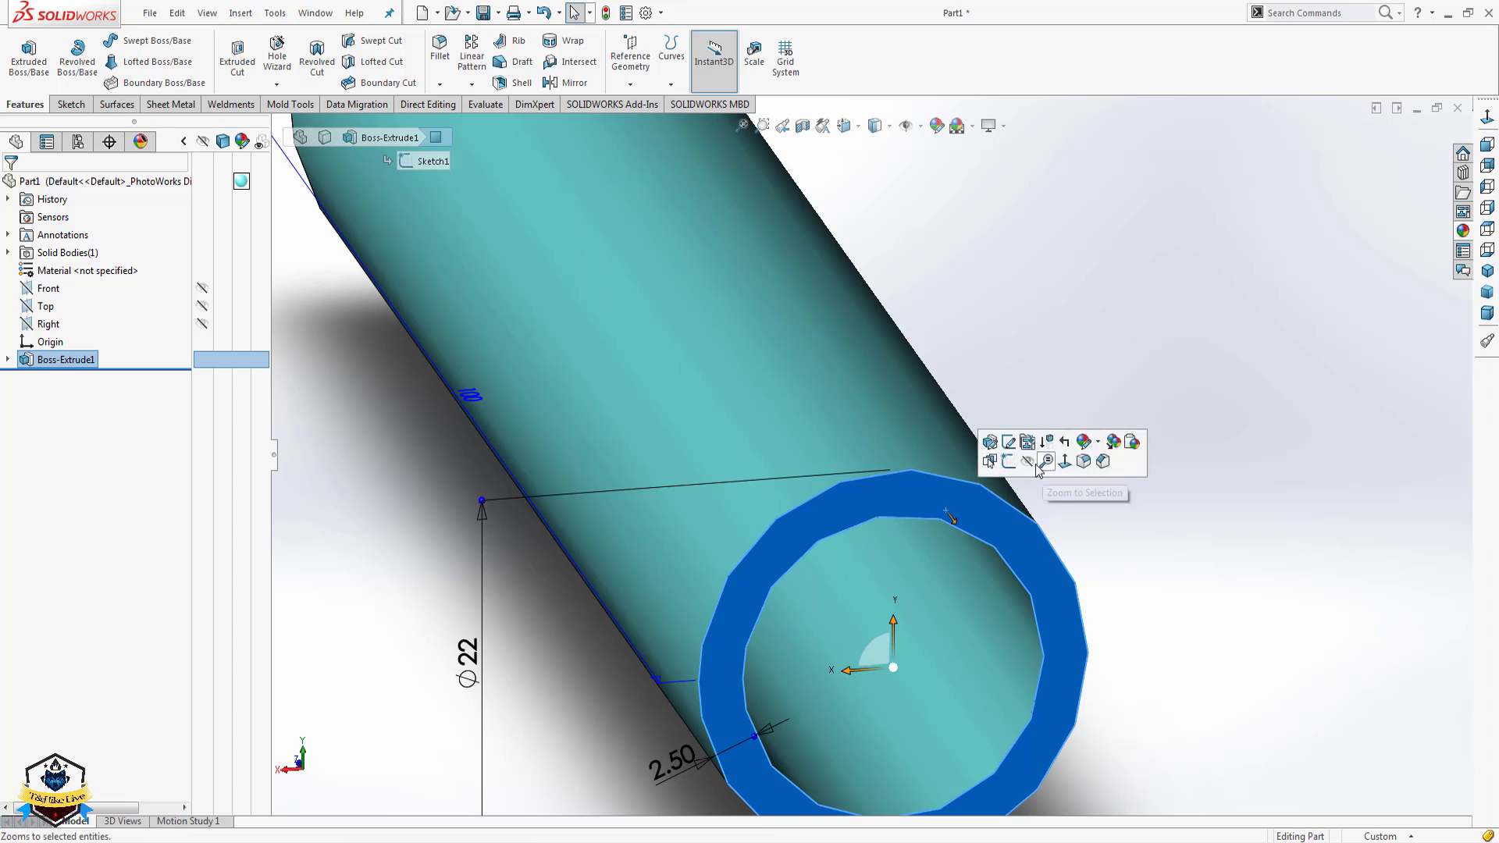
click(1010, 462)
click(1110, 437)
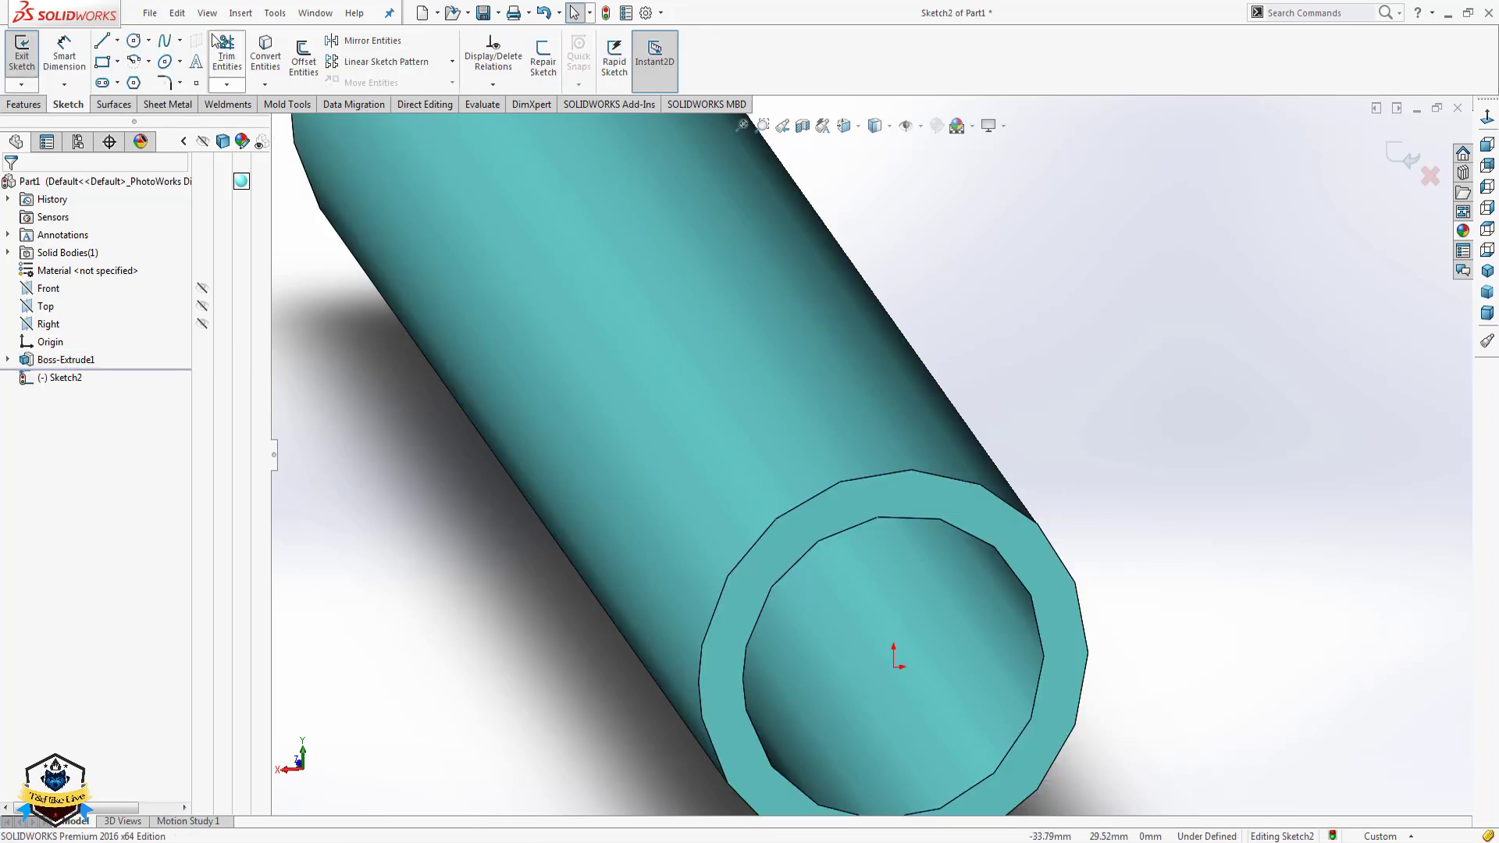
click(134, 40)
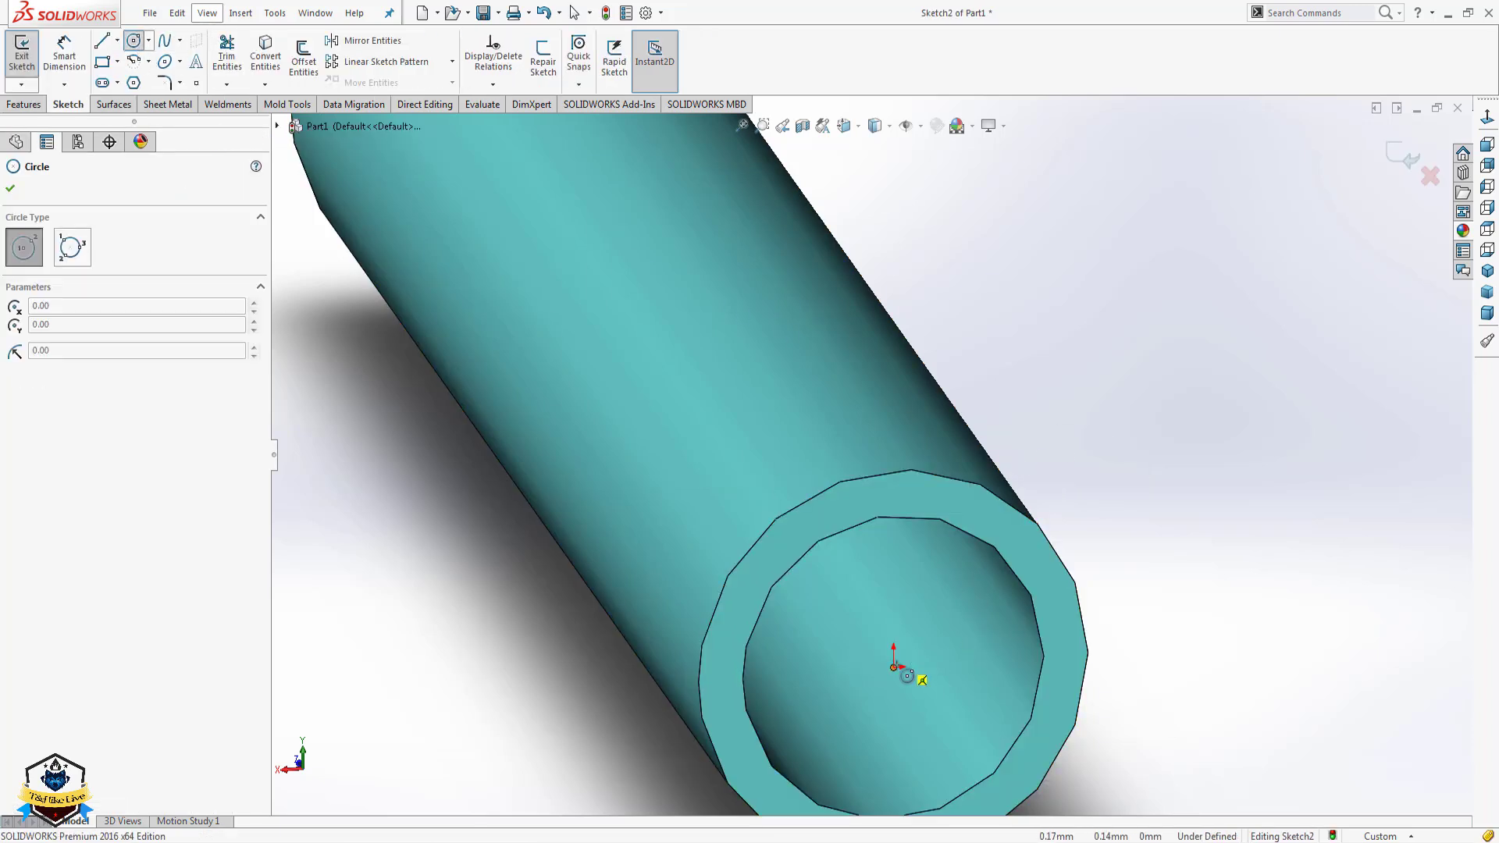
click(895, 665)
click(1071, 519)
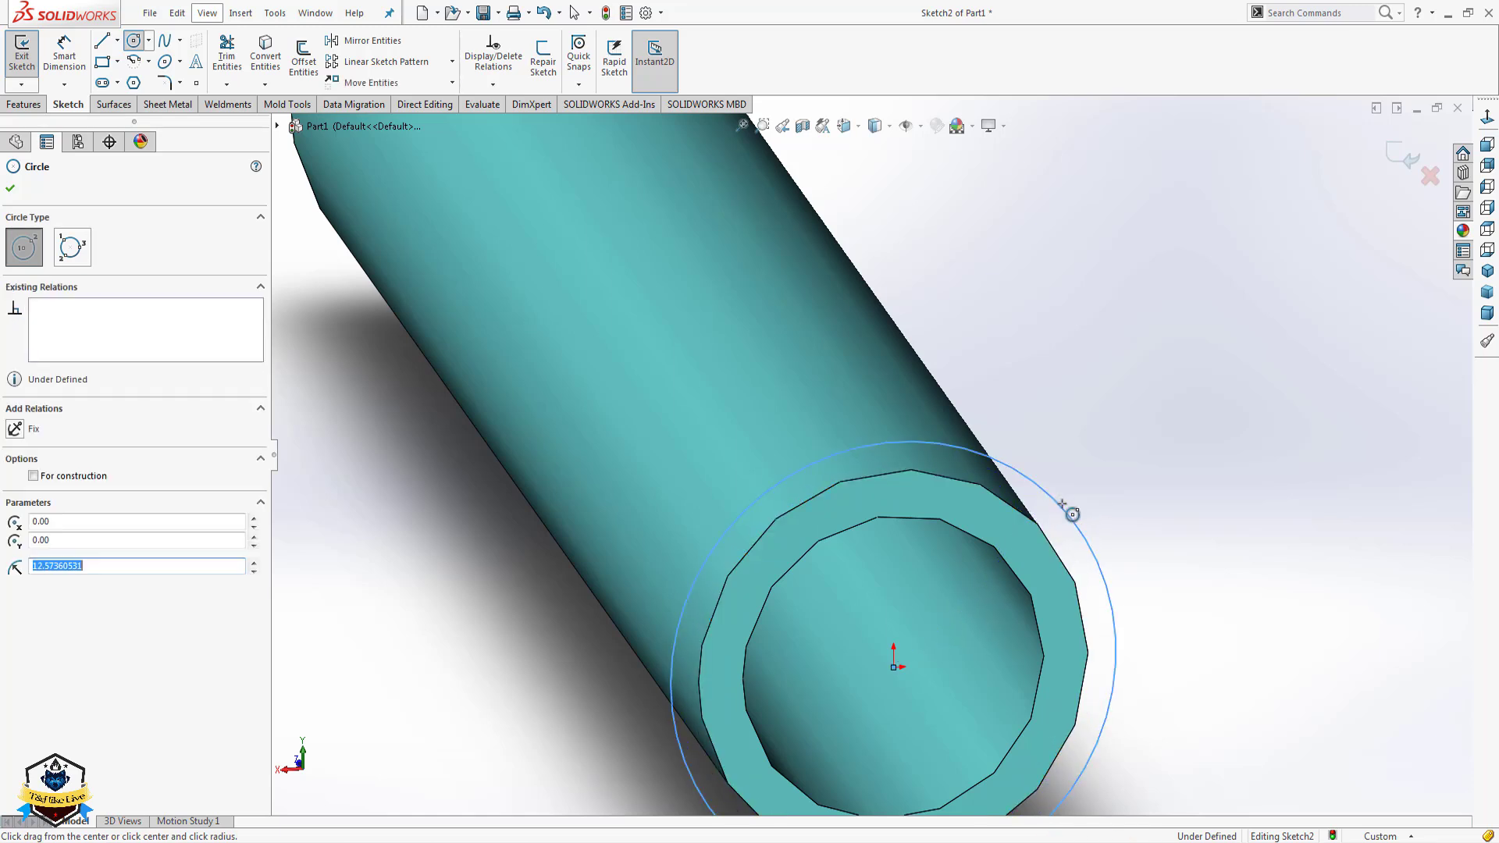
key(Escape)
Dimension the circle to 22 mm diameter and exit Sketch2.
click(1077, 531)
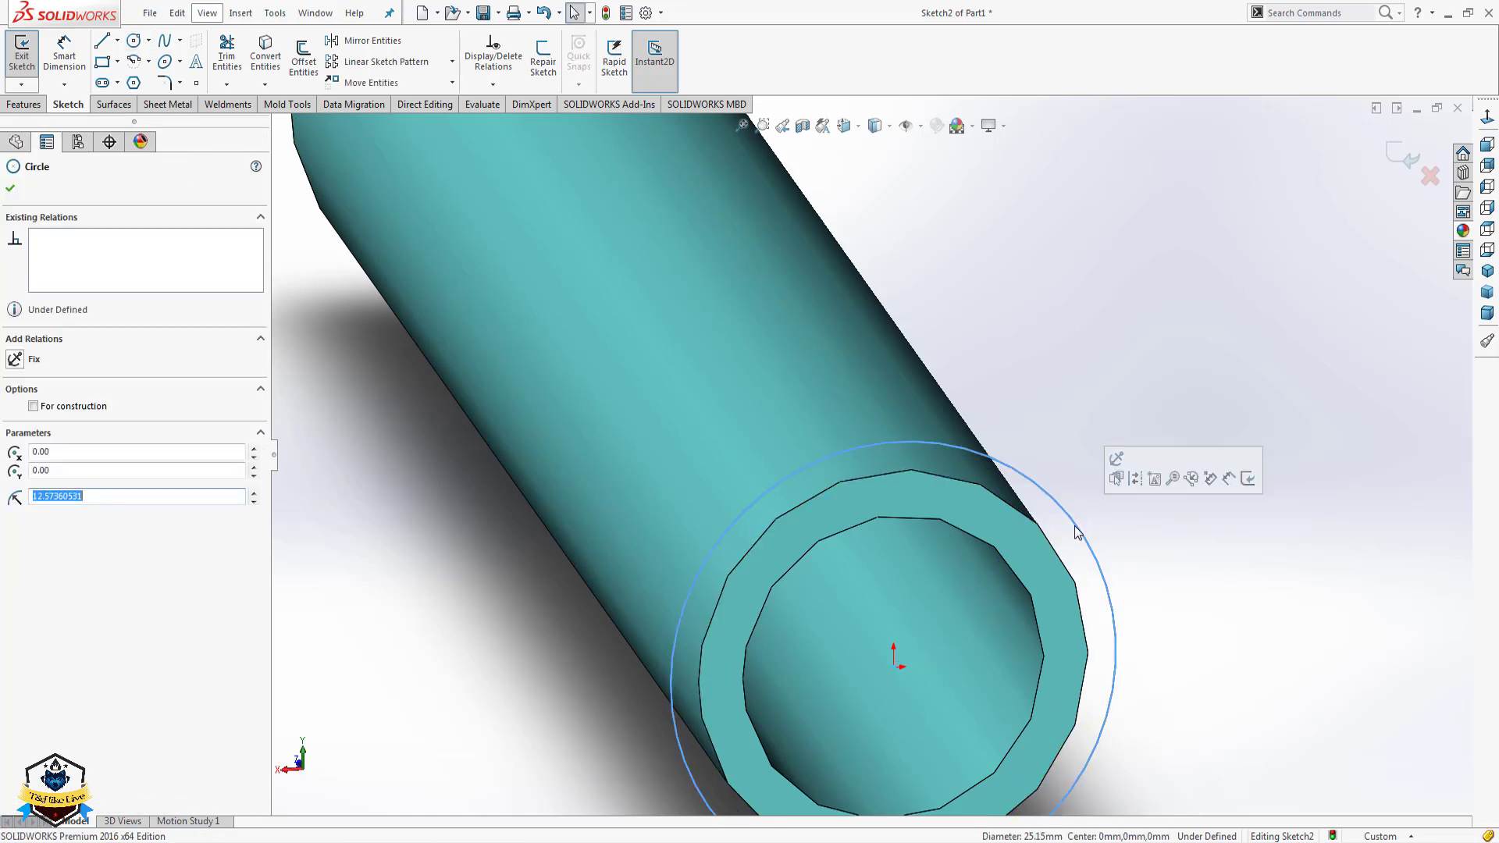
click(1230, 479)
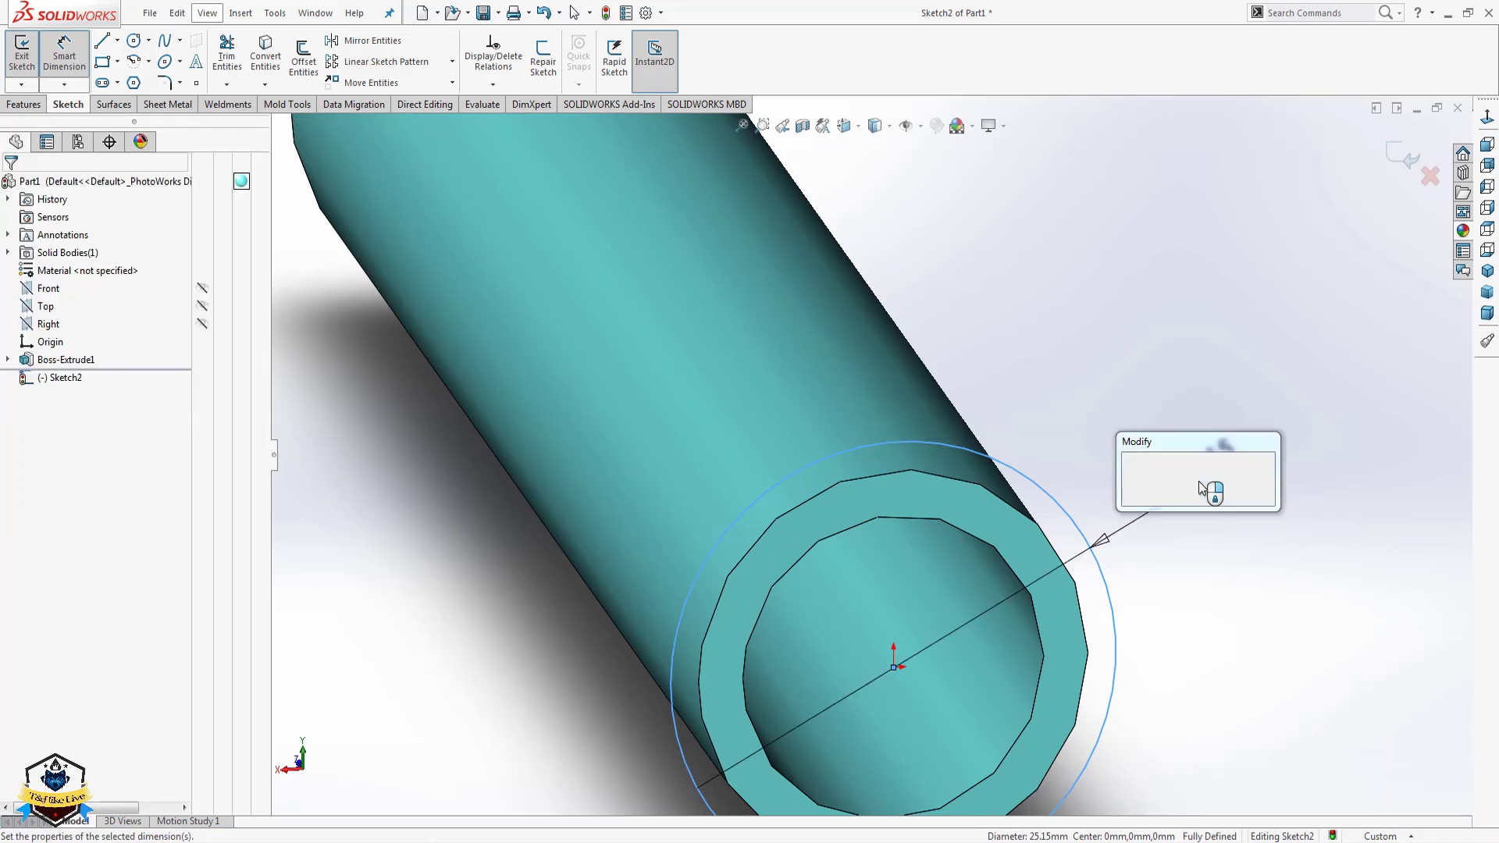
text(22)
key(Return)
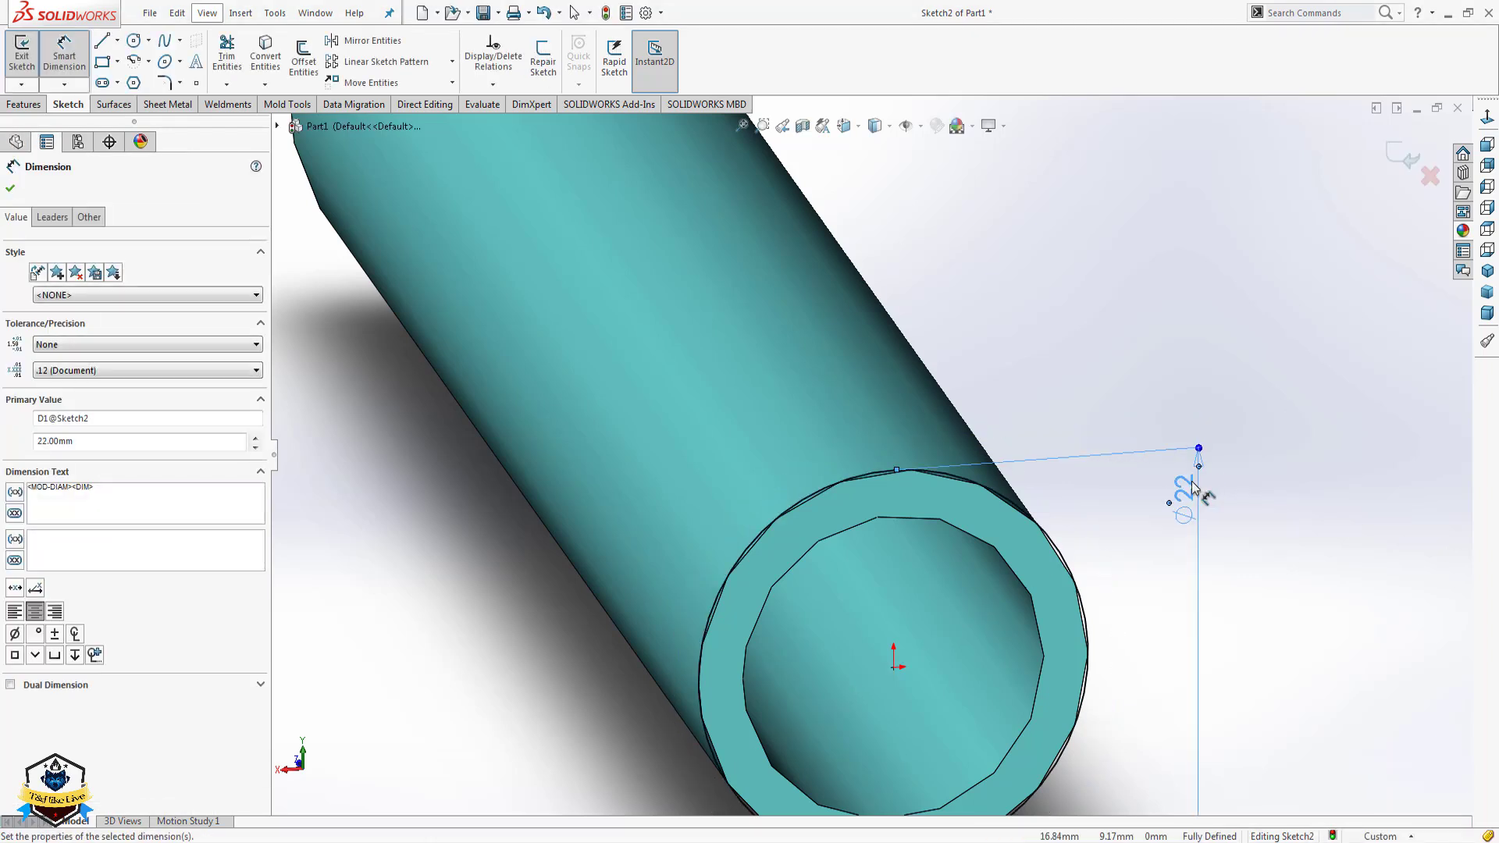
drag(1210, 500, 1153, 695)
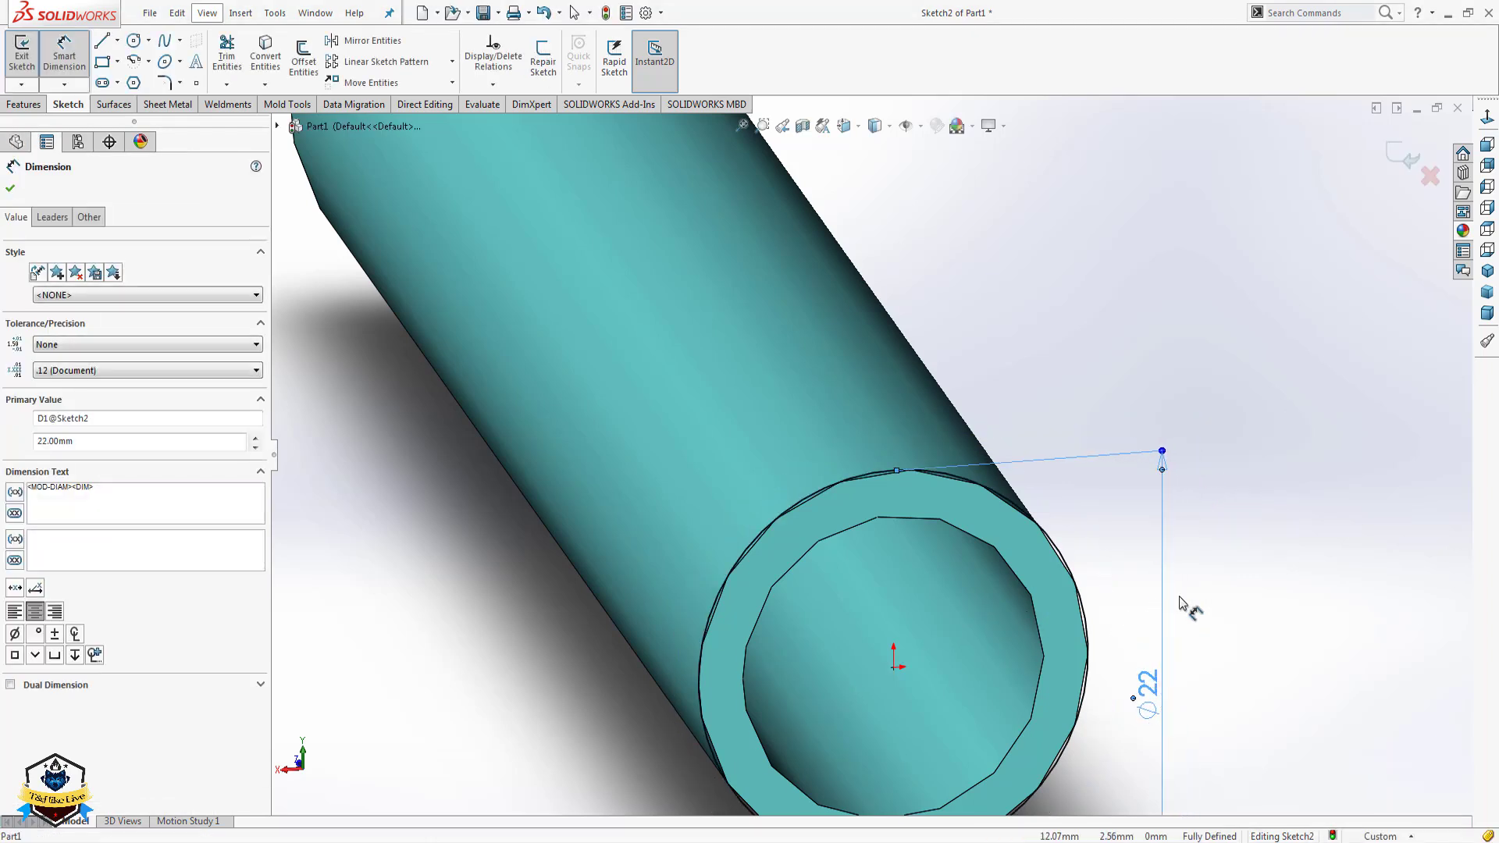
key(f)
click(1408, 158)
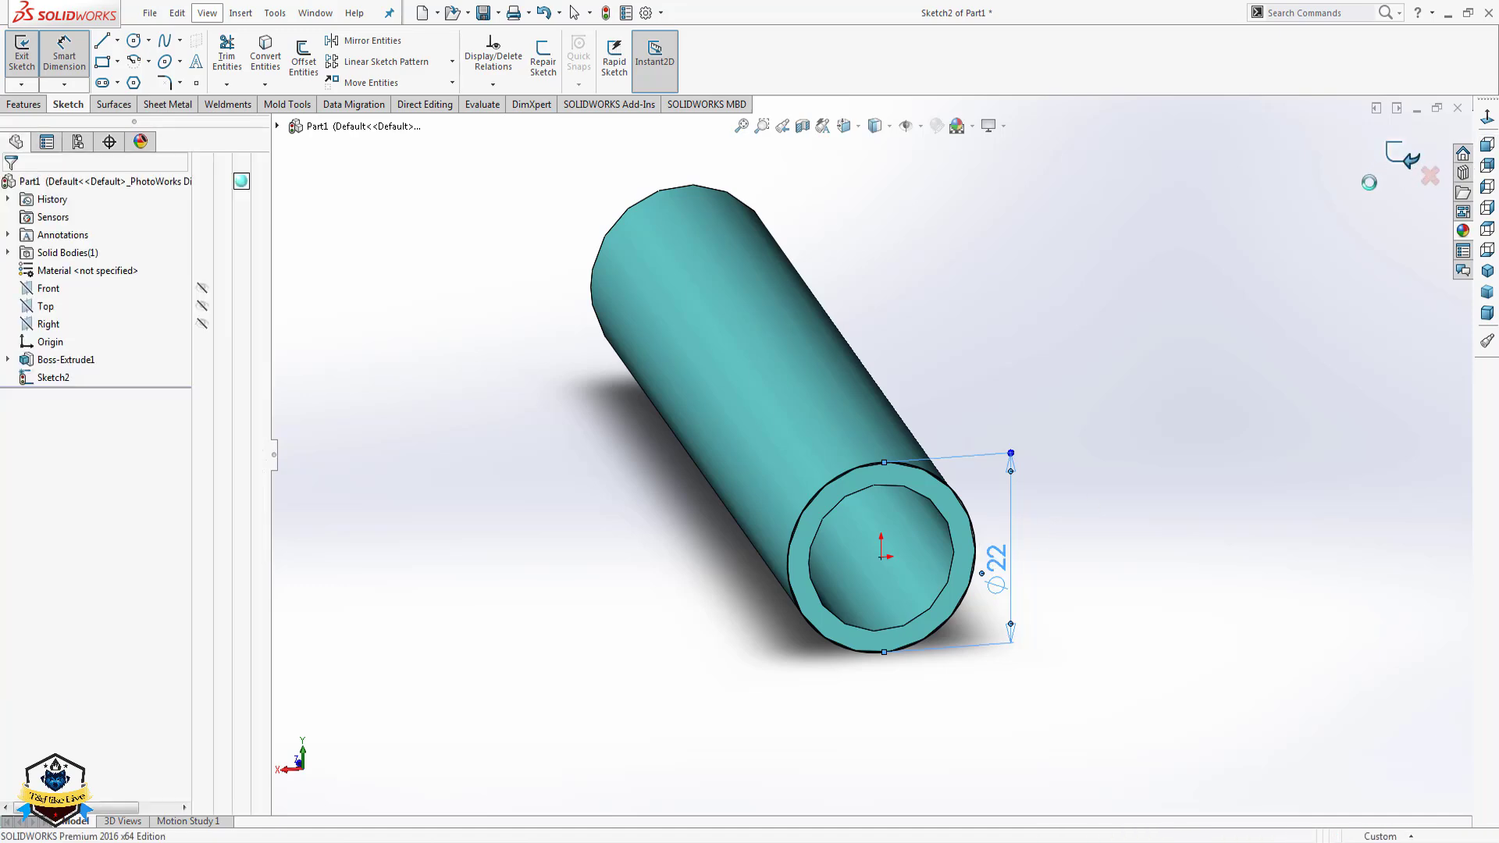
click(1487, 273)
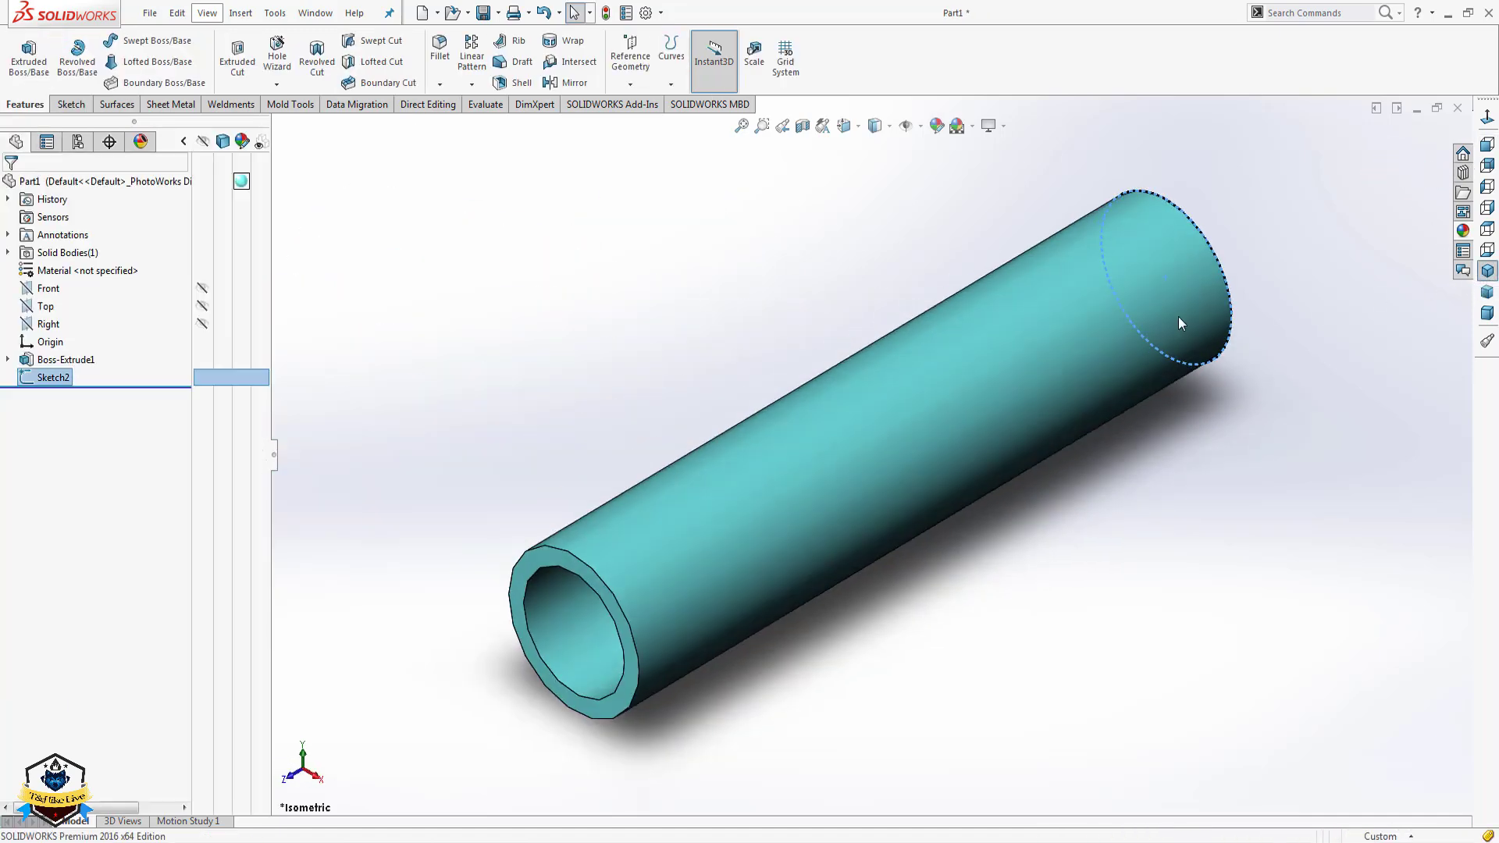
click(1115, 553)
click(50, 373)
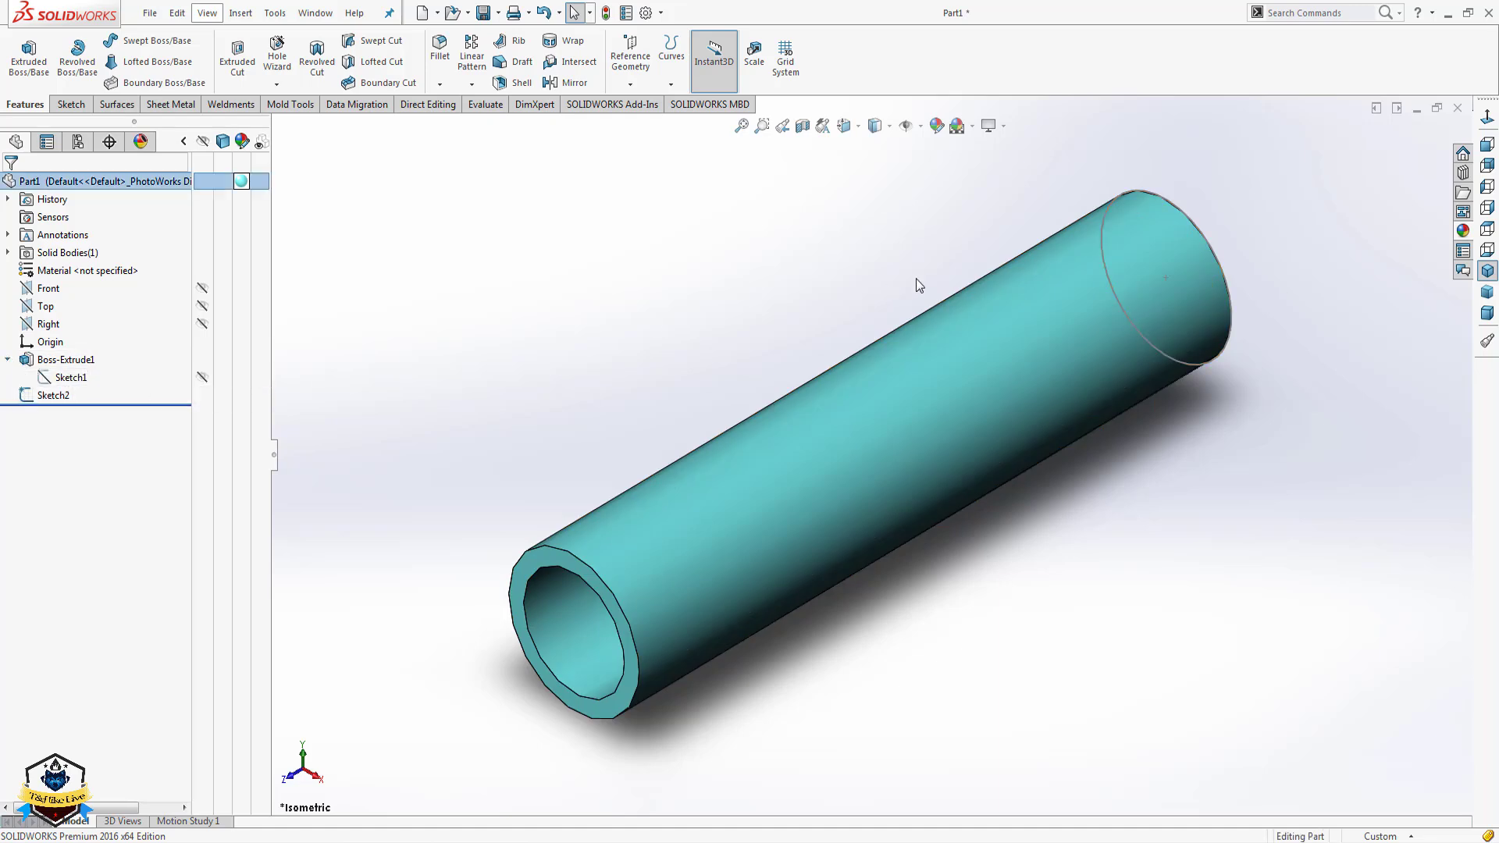
Insert an auto-created design table containing all four pipe dimensions.
click(78, 142)
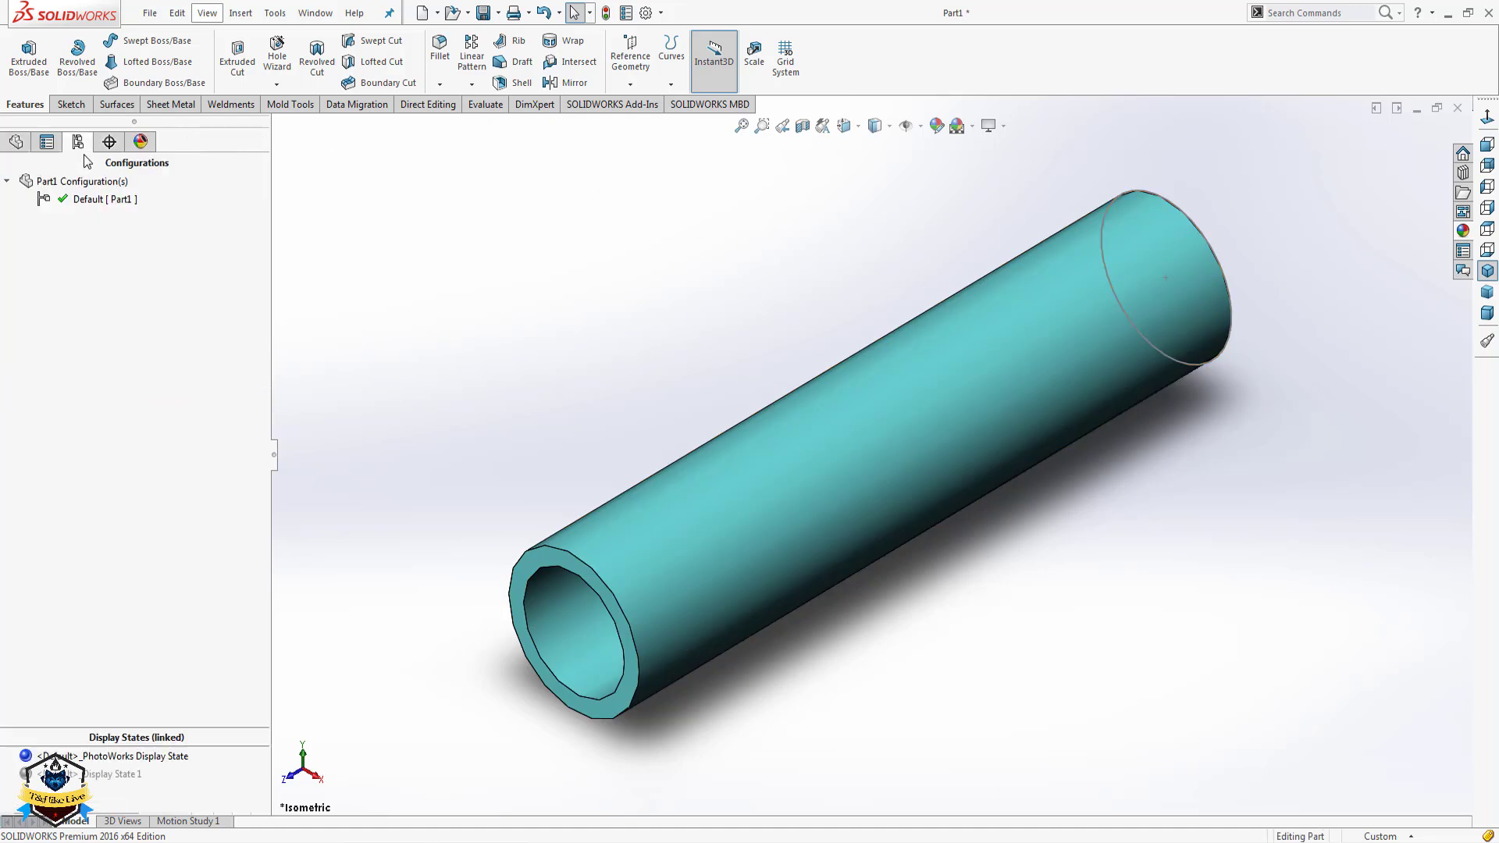
click(240, 13)
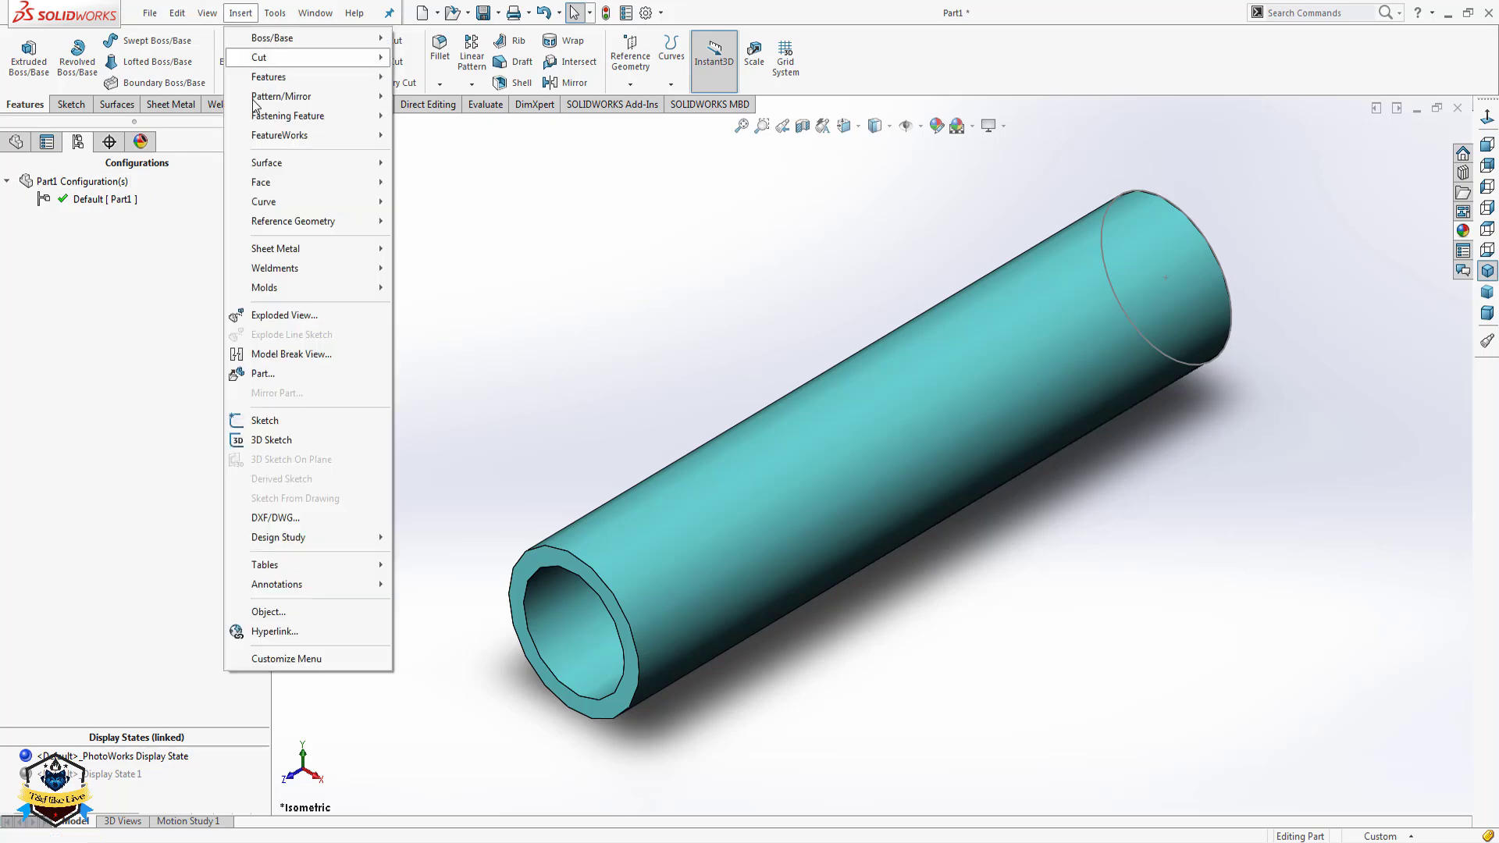
mouse_move(265, 564)
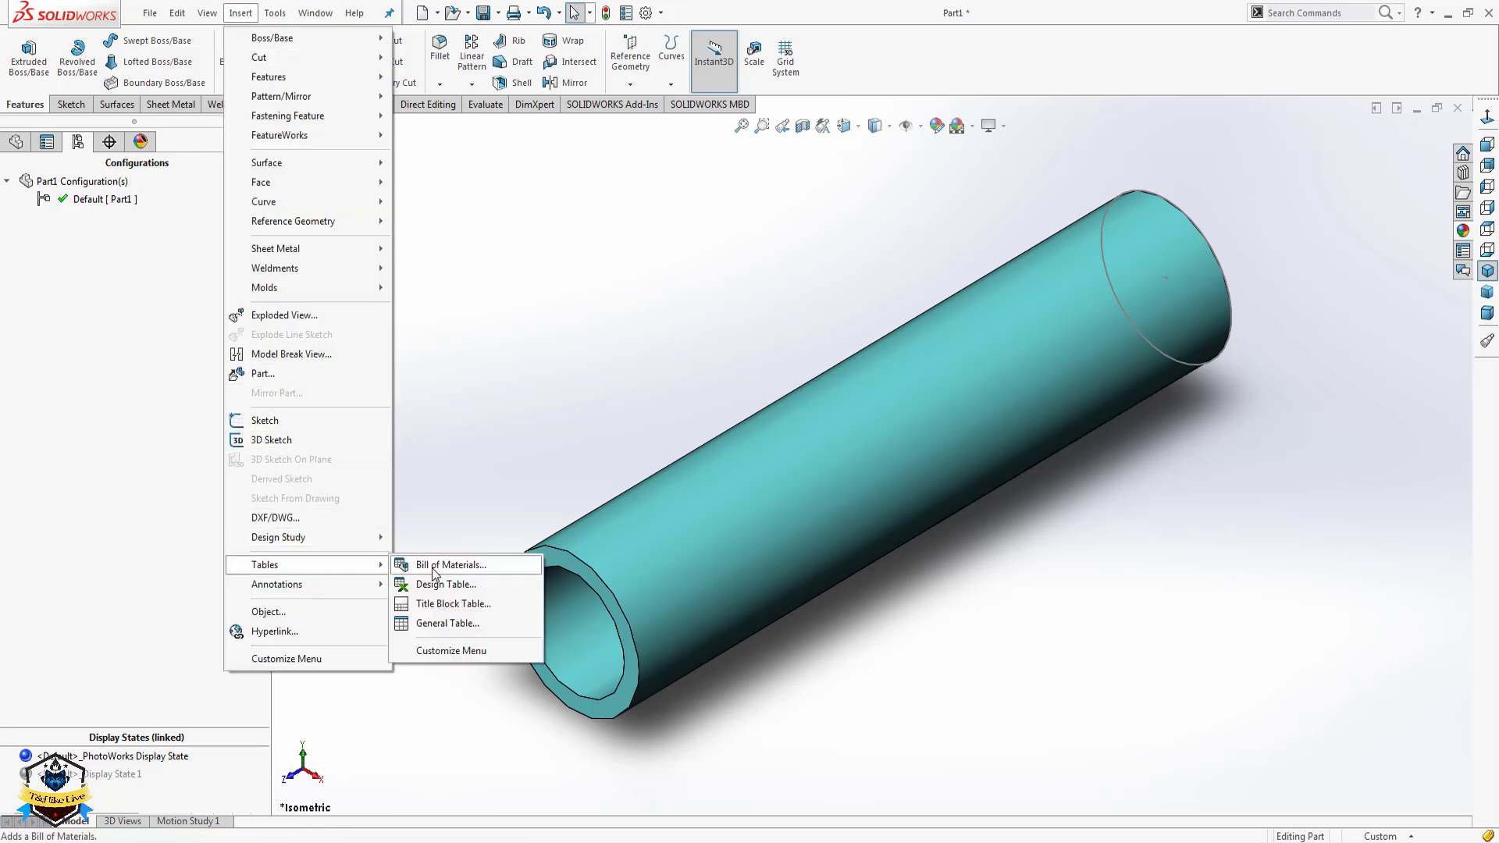
click(441, 585)
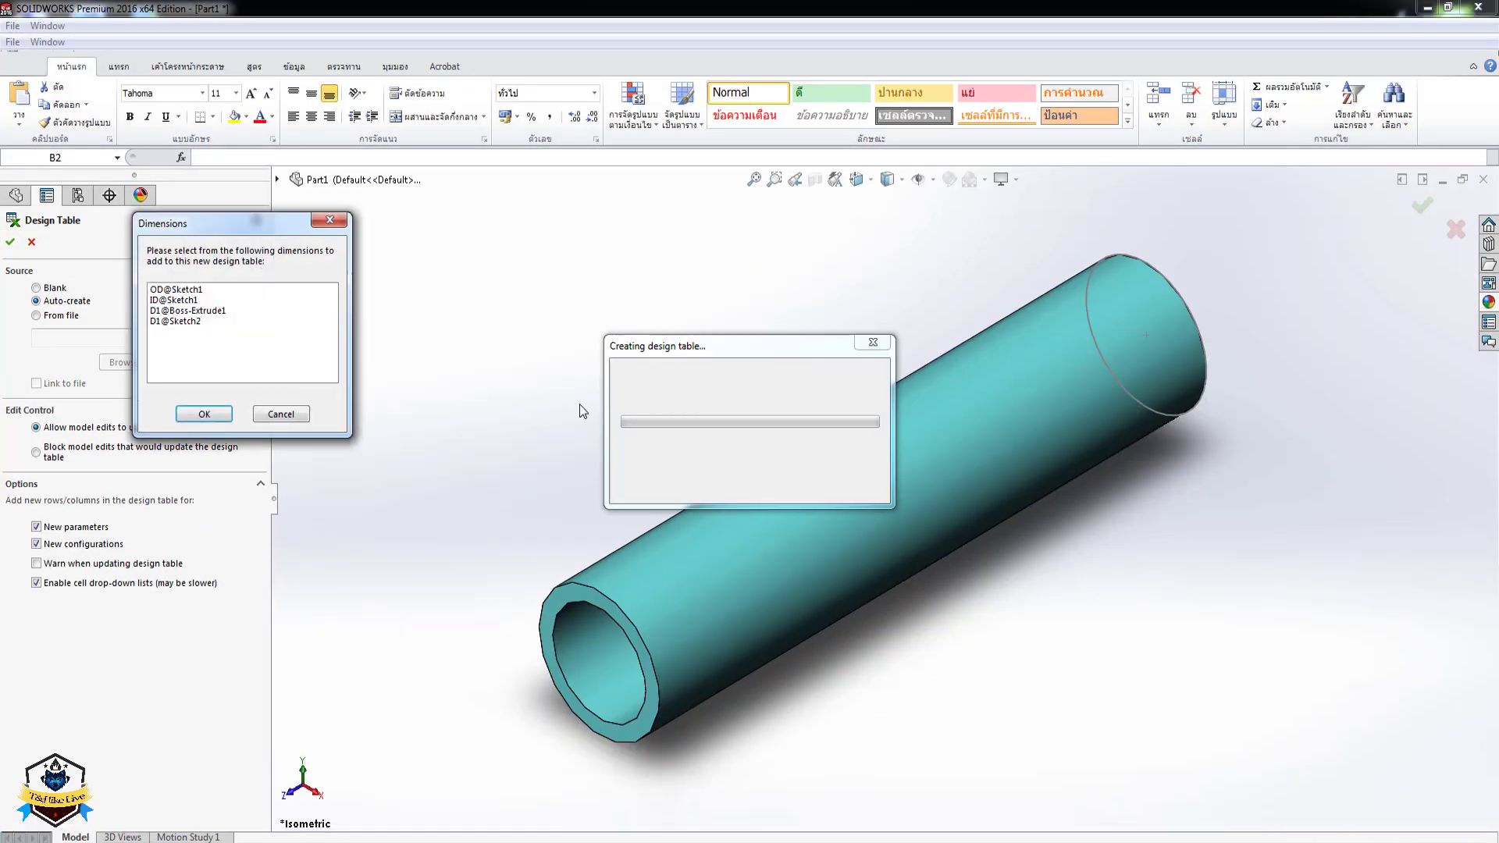
click(158, 291)
shift+click(180, 328)
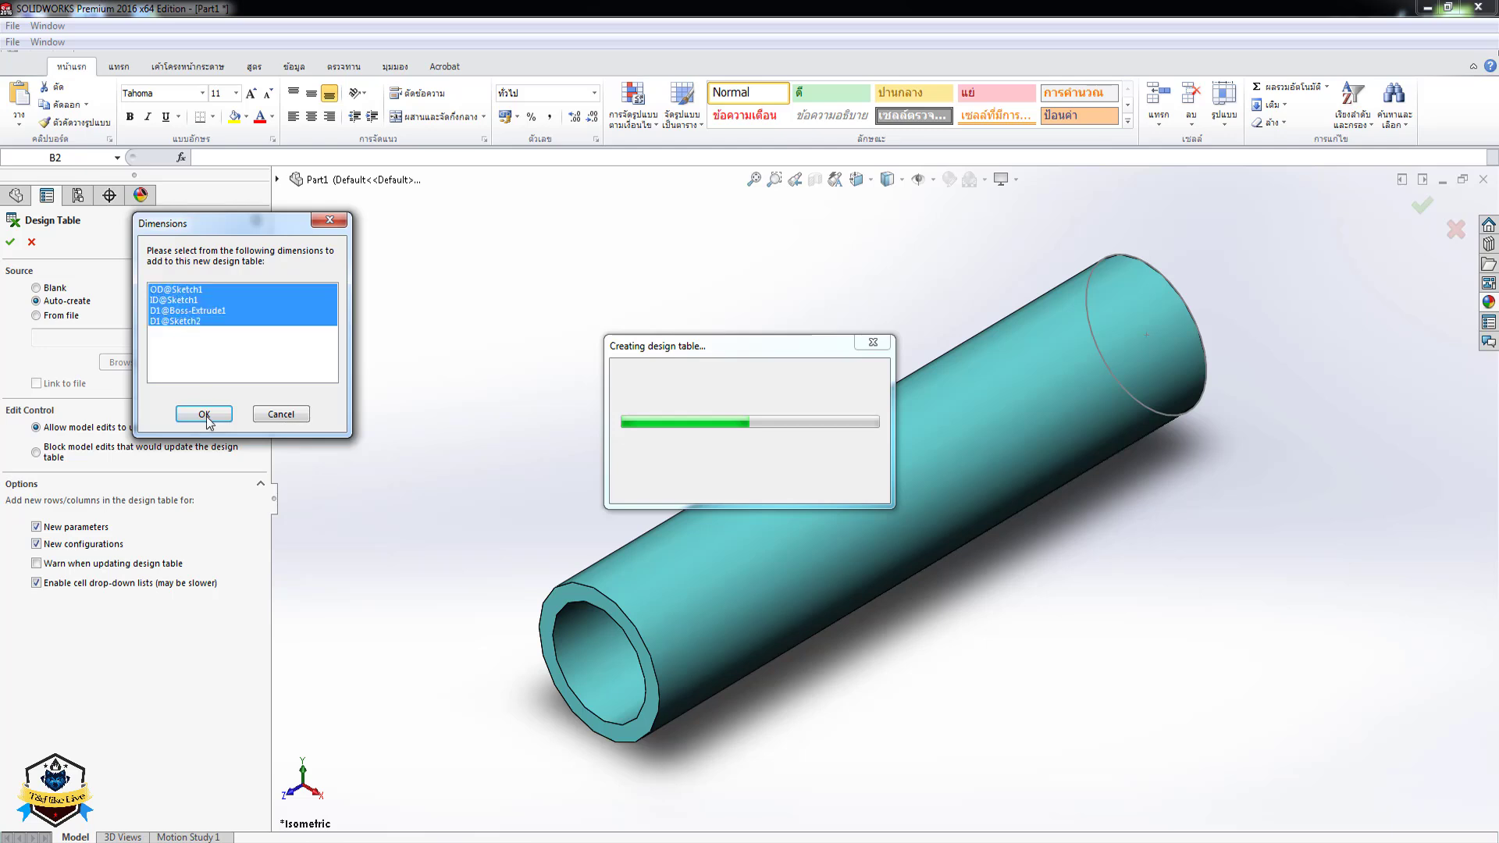
click(204, 414)
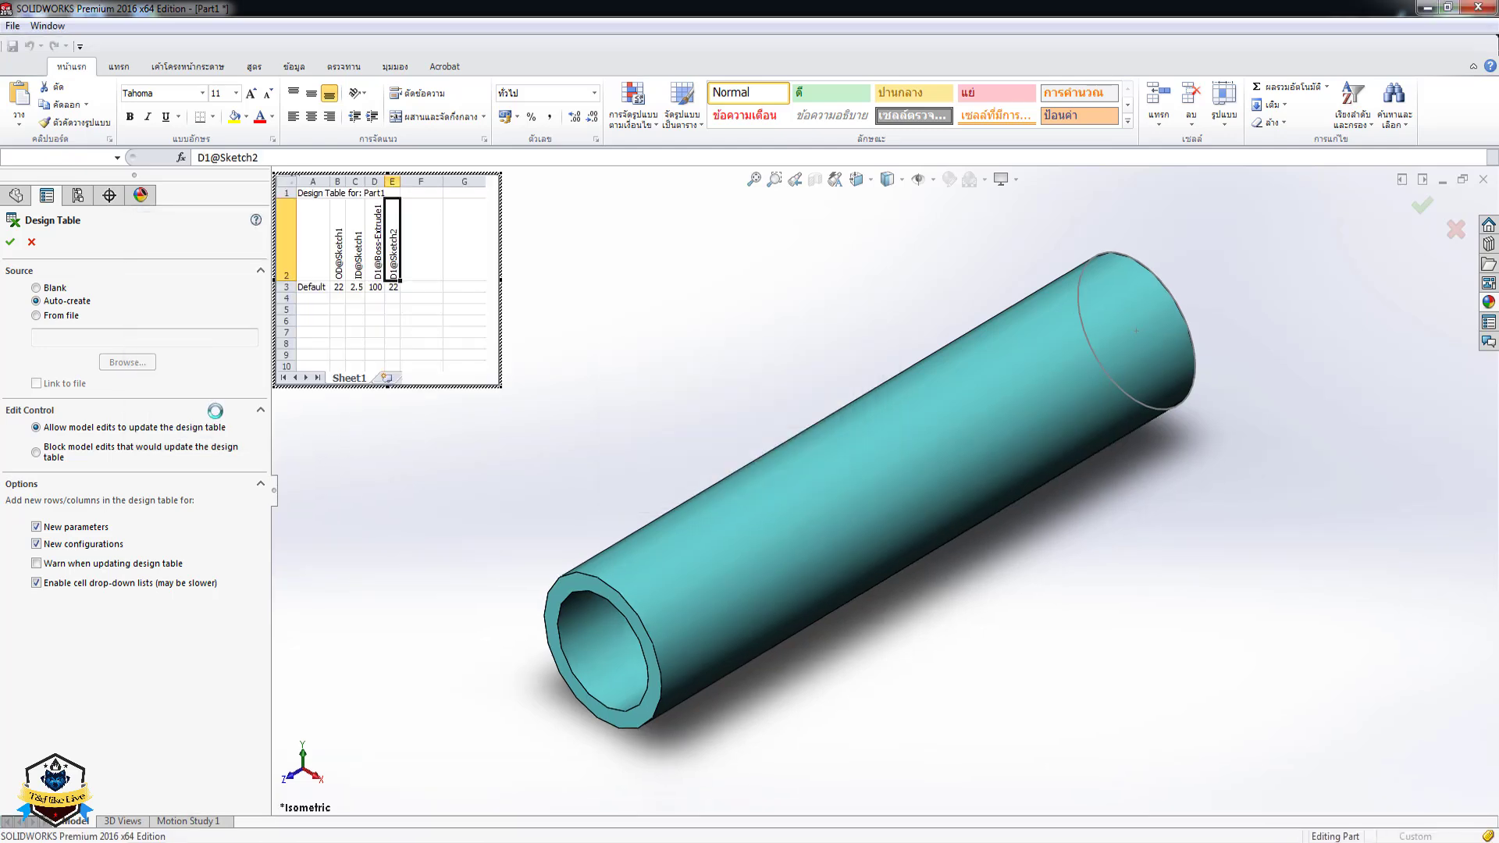
Widen column A and rename the Default configuration in cell A3 to PIPE 15A.
click(355, 316)
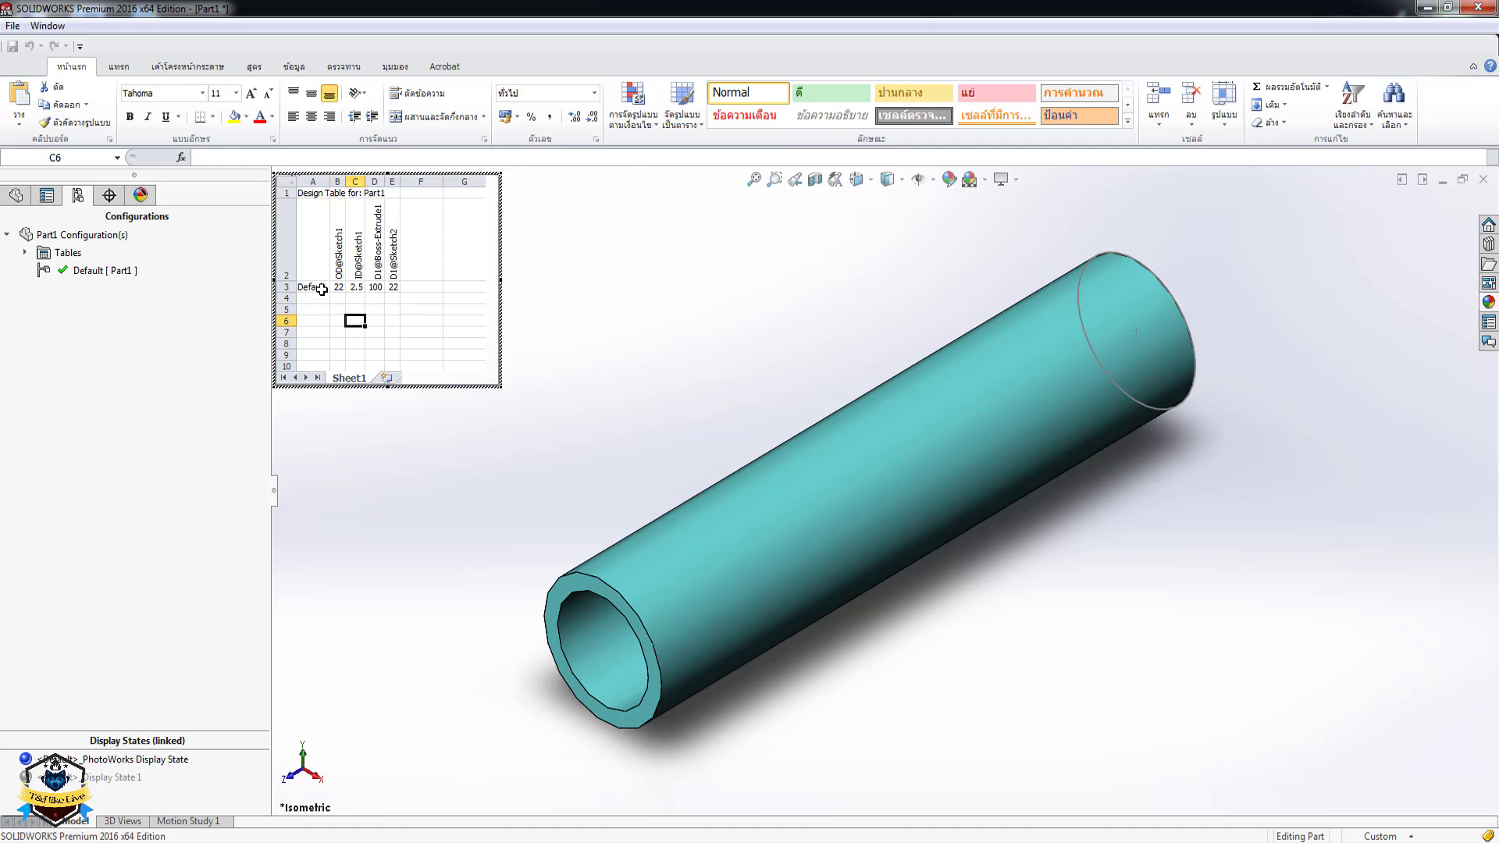
click(322, 290)
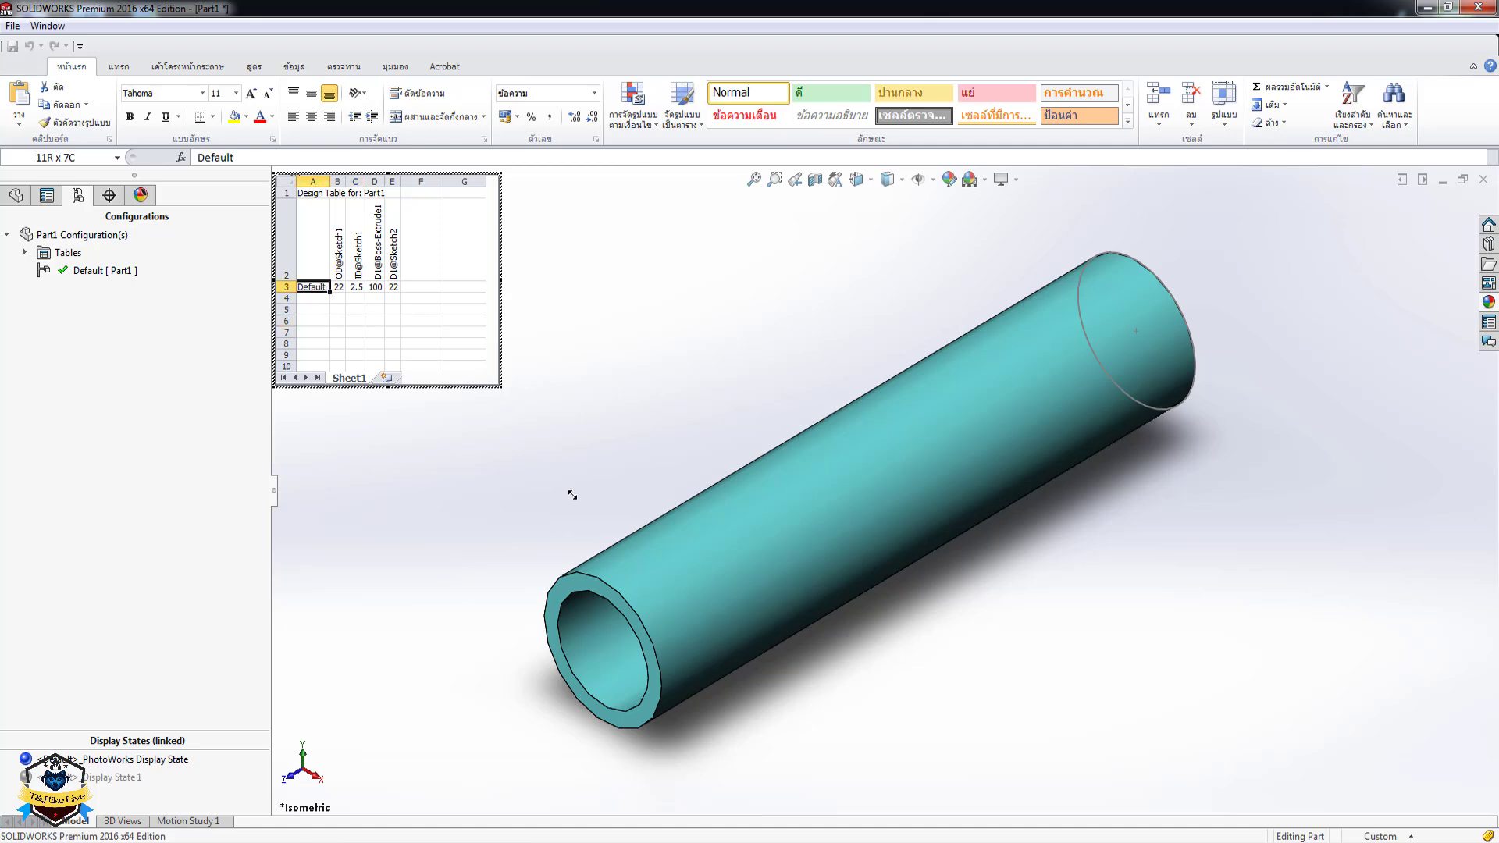
drag(423, 357, 413, 352)
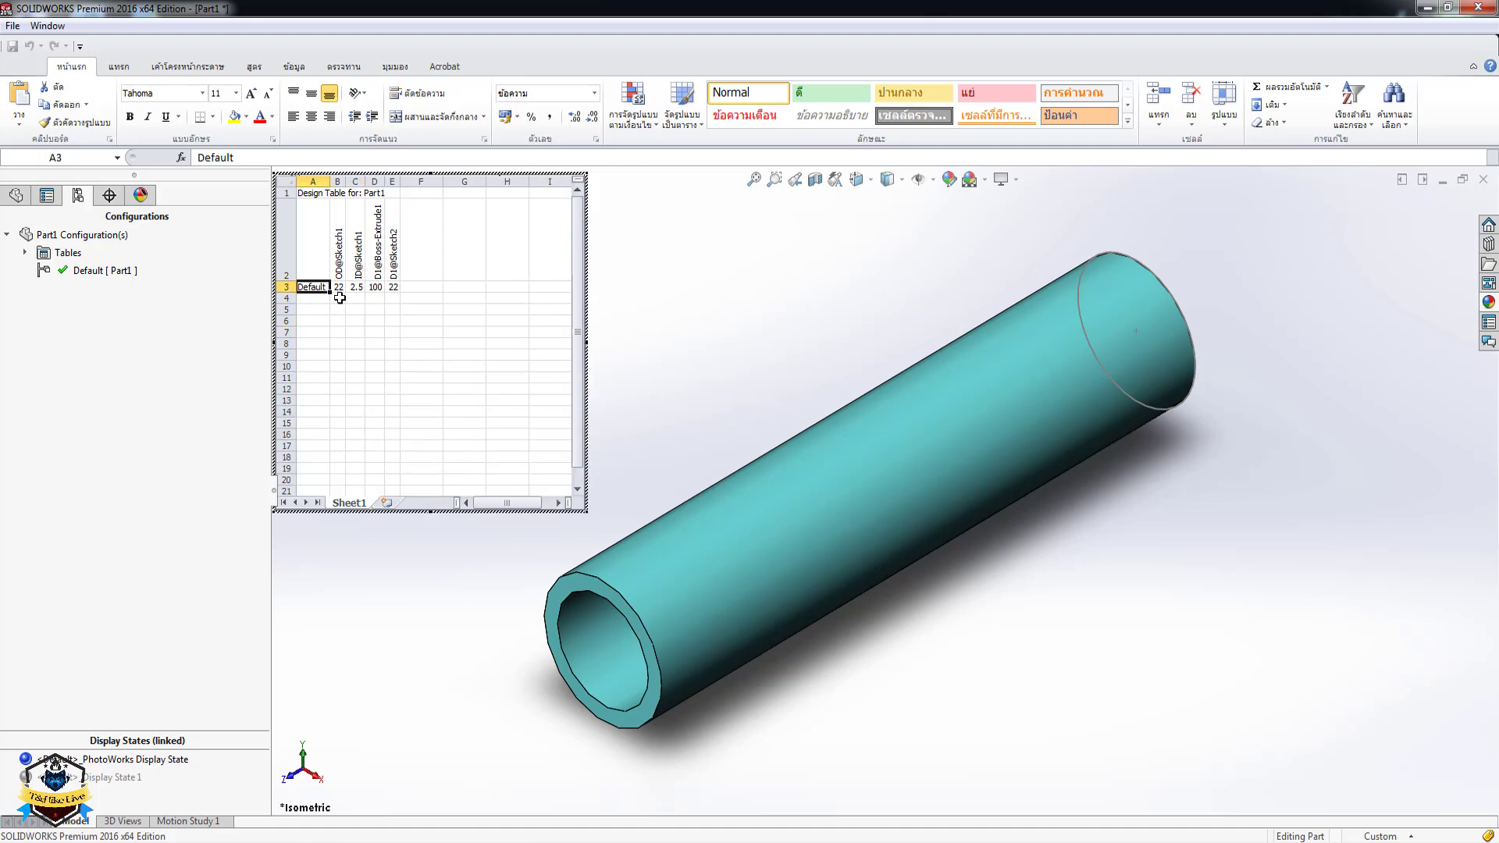
drag(326, 185, 349, 185)
shift+click(409, 284)
click(312, 286)
text(15A)
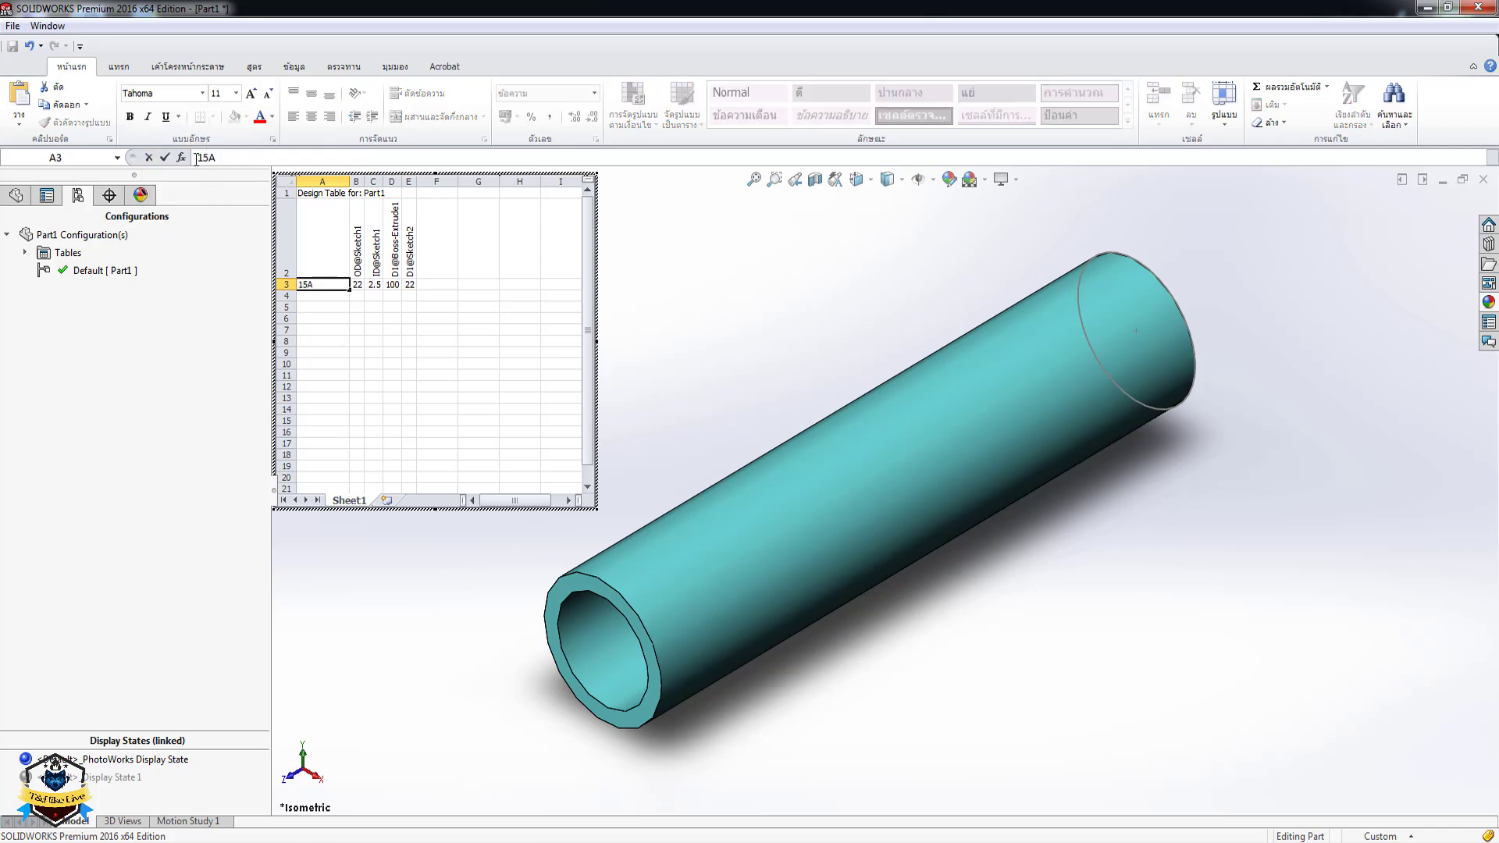
text(P)
text(IPE)
click(320, 287)
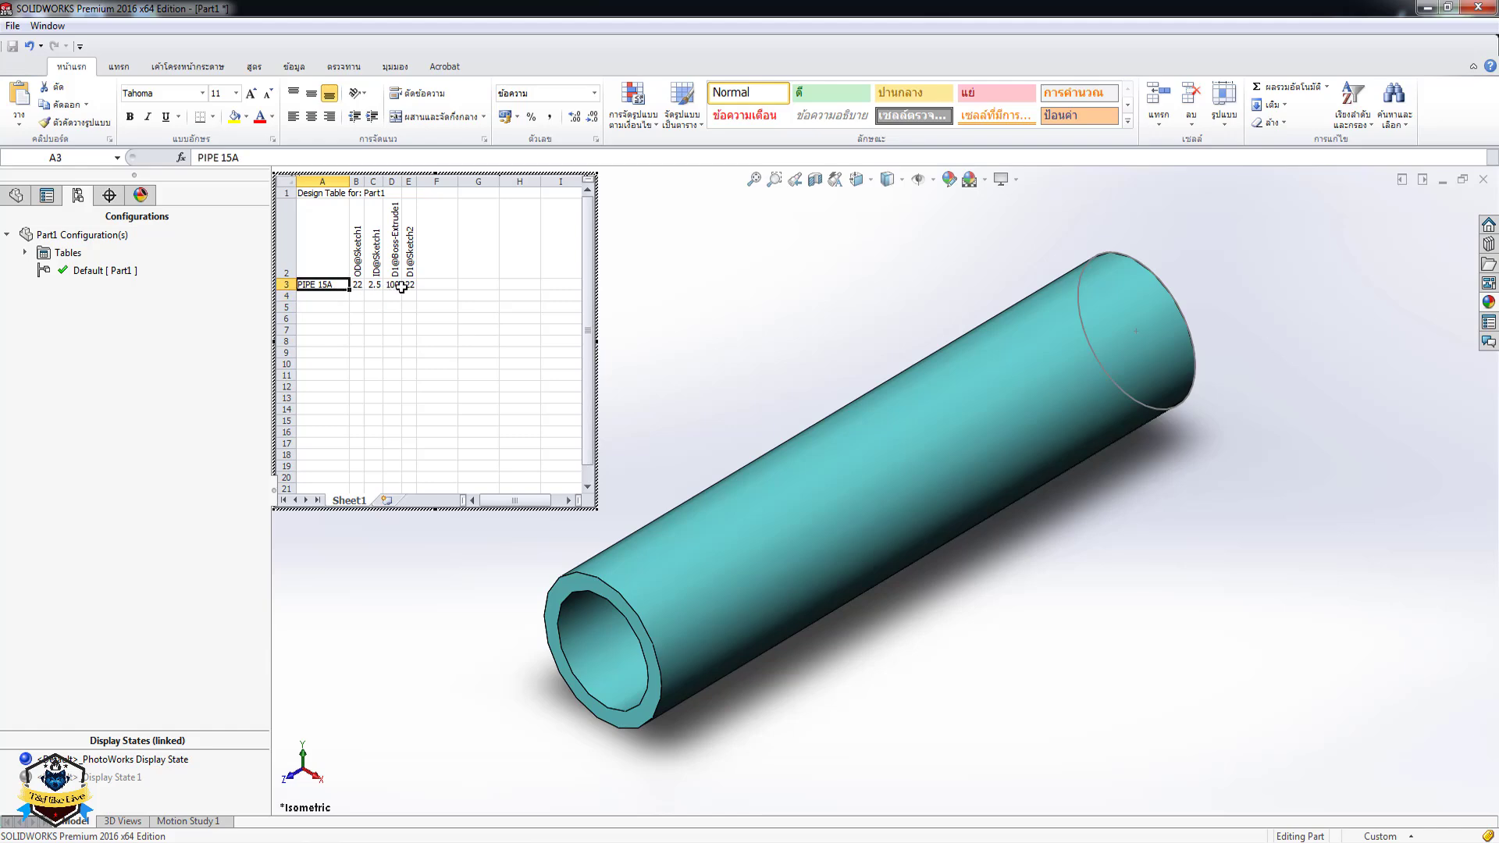
drag(400, 288, 418, 301)
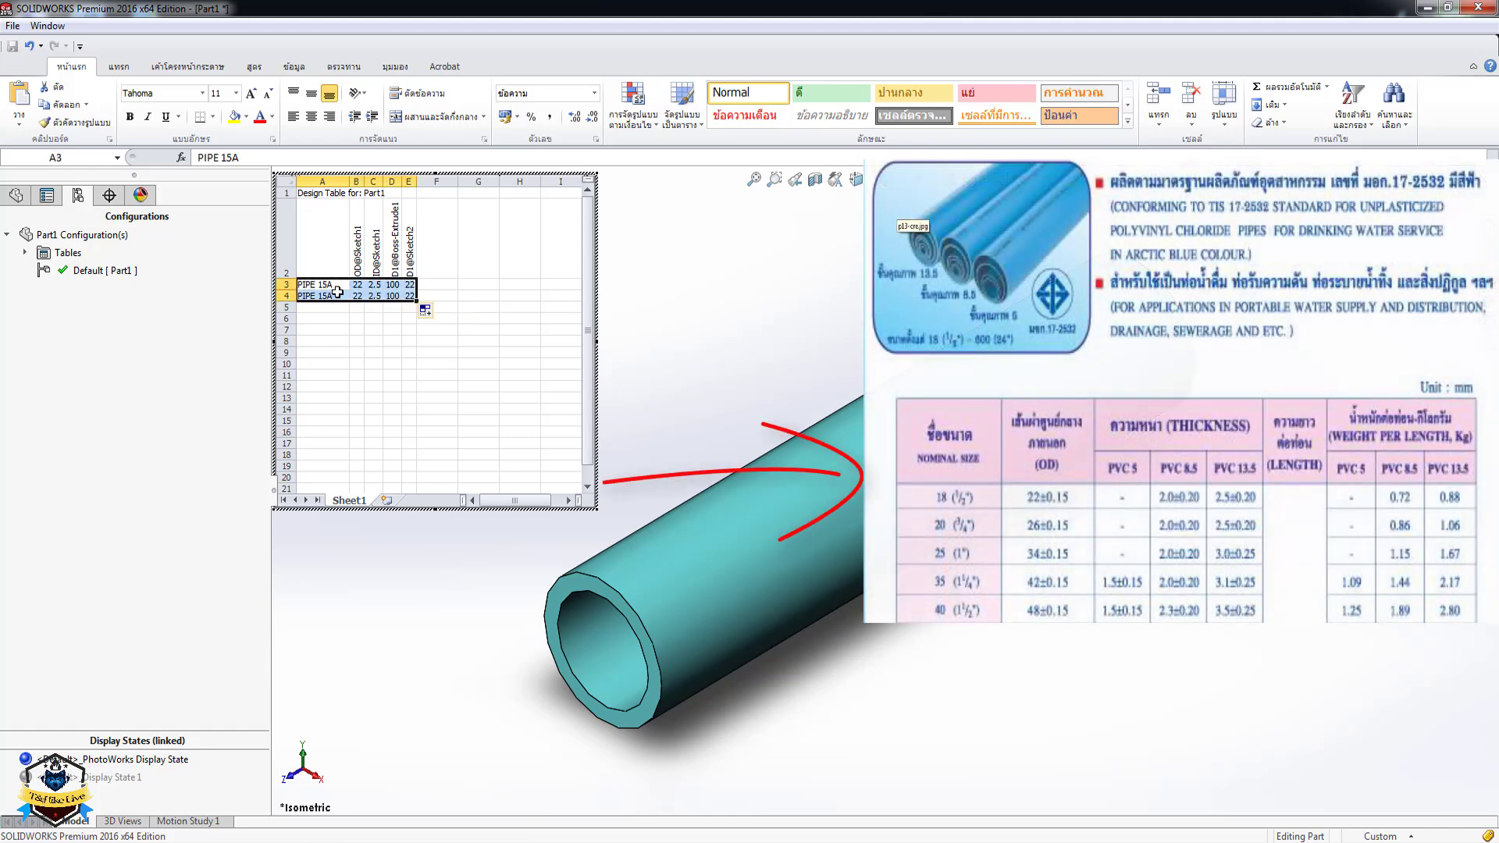
Add a PIPE 26A row with 26 in cells B4 and E4, then close the table.
click(325, 294)
click(233, 159)
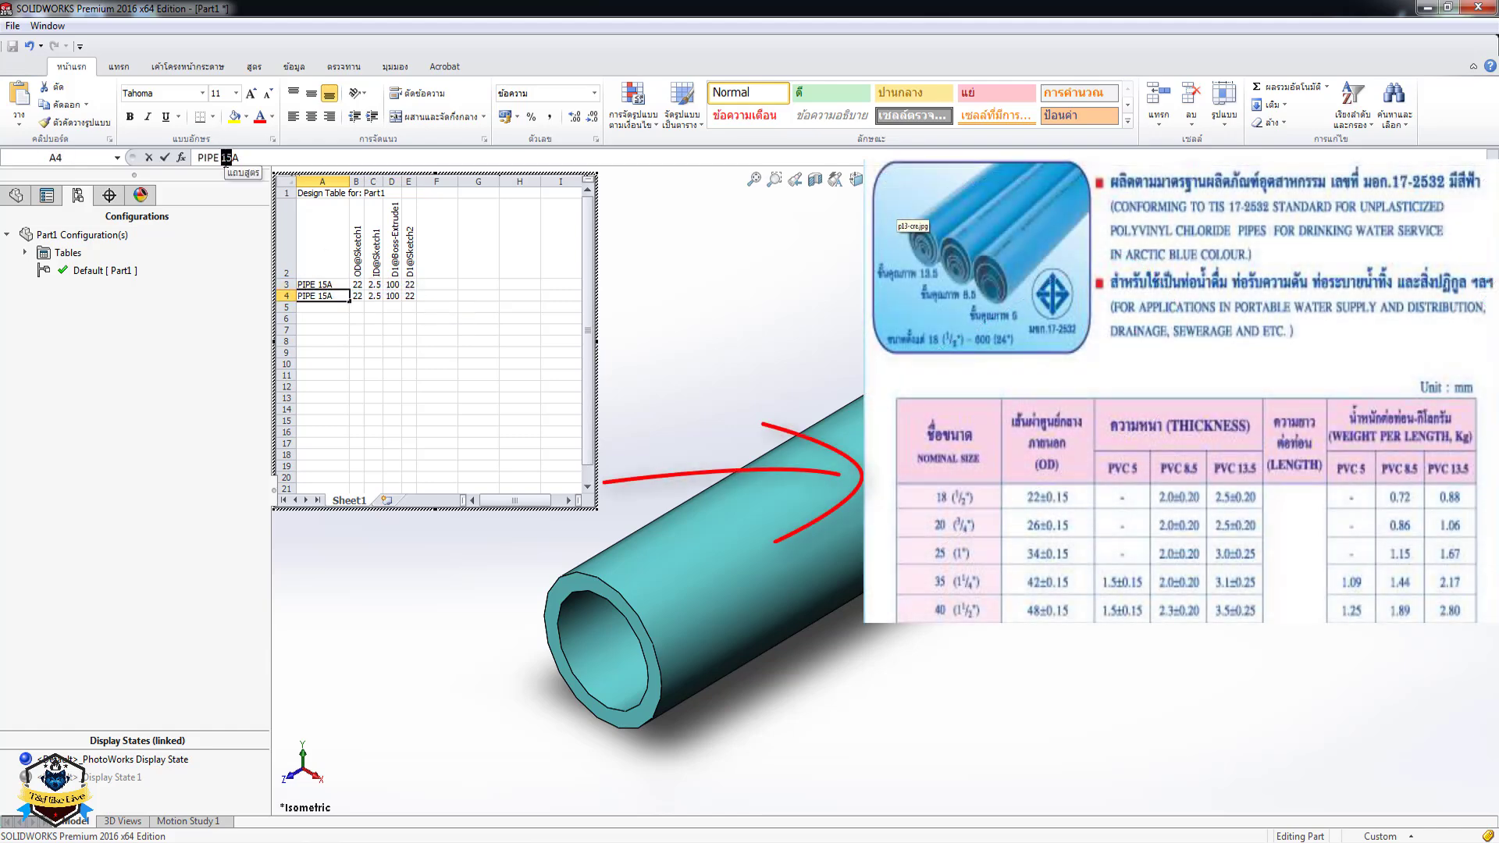
text(22)
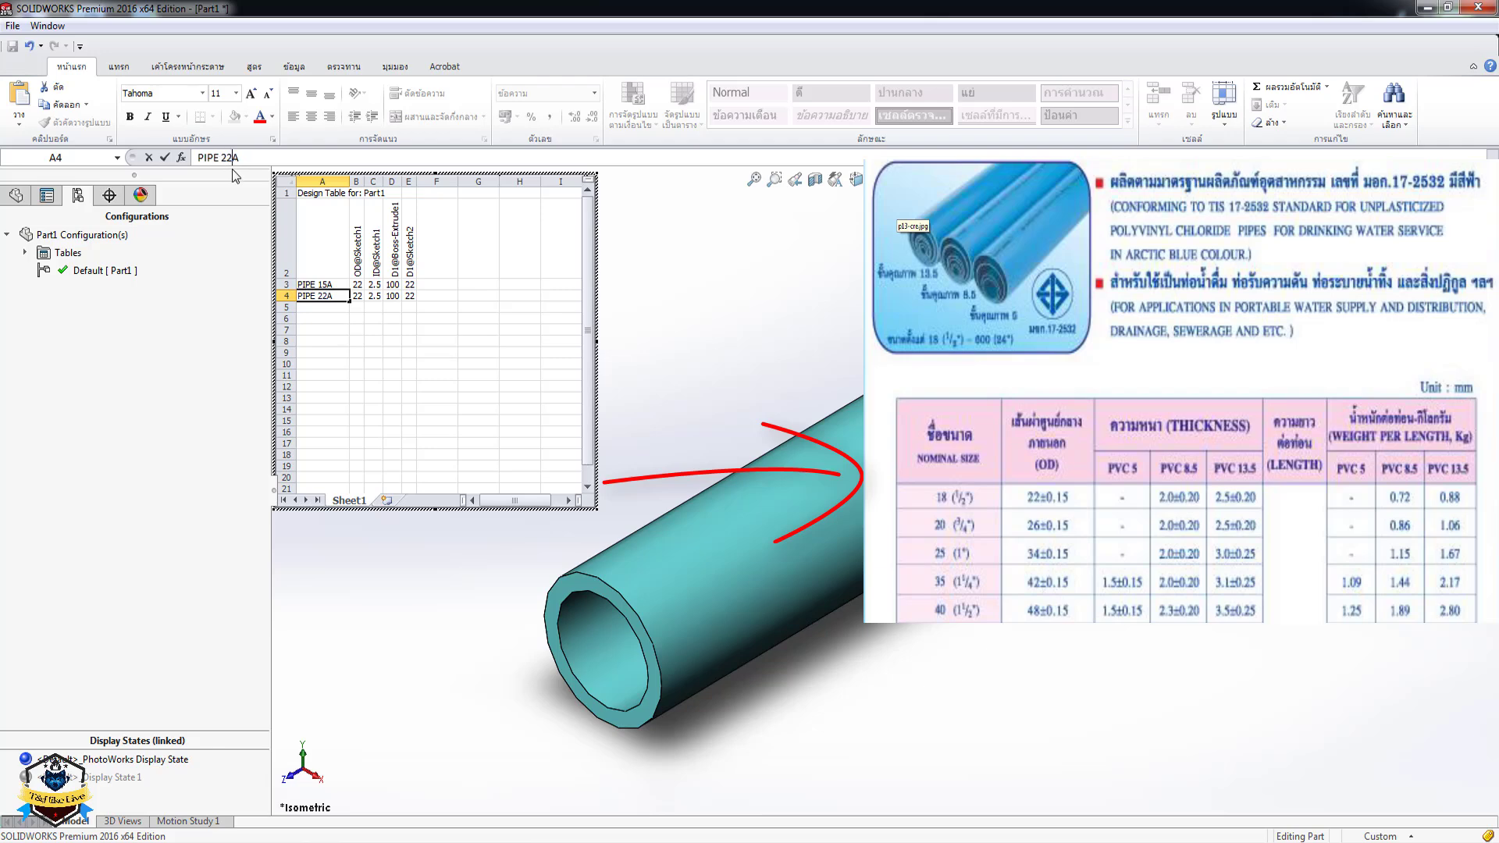
click(356, 295)
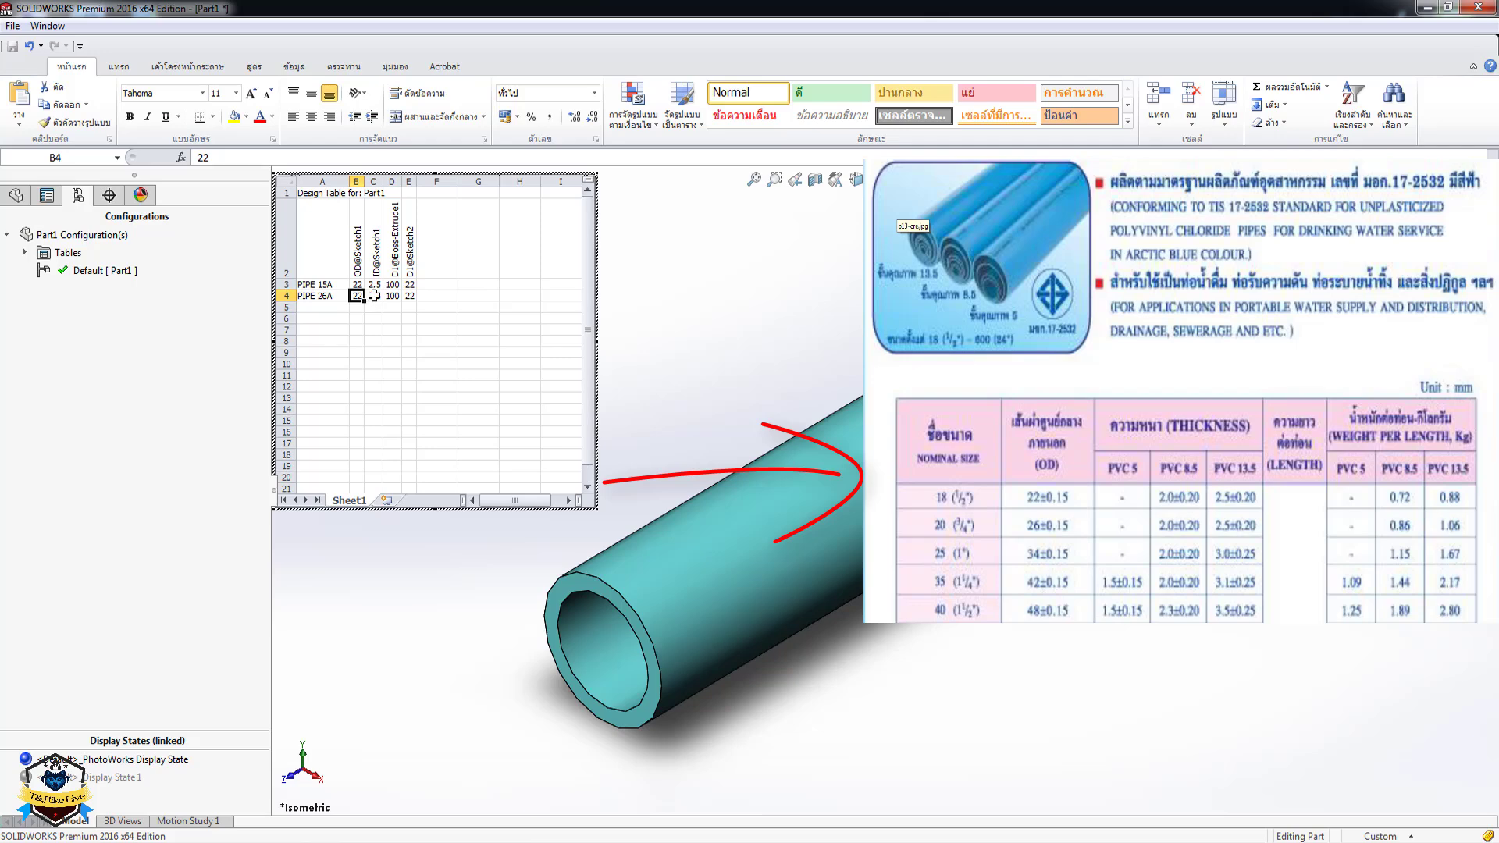
text(2)
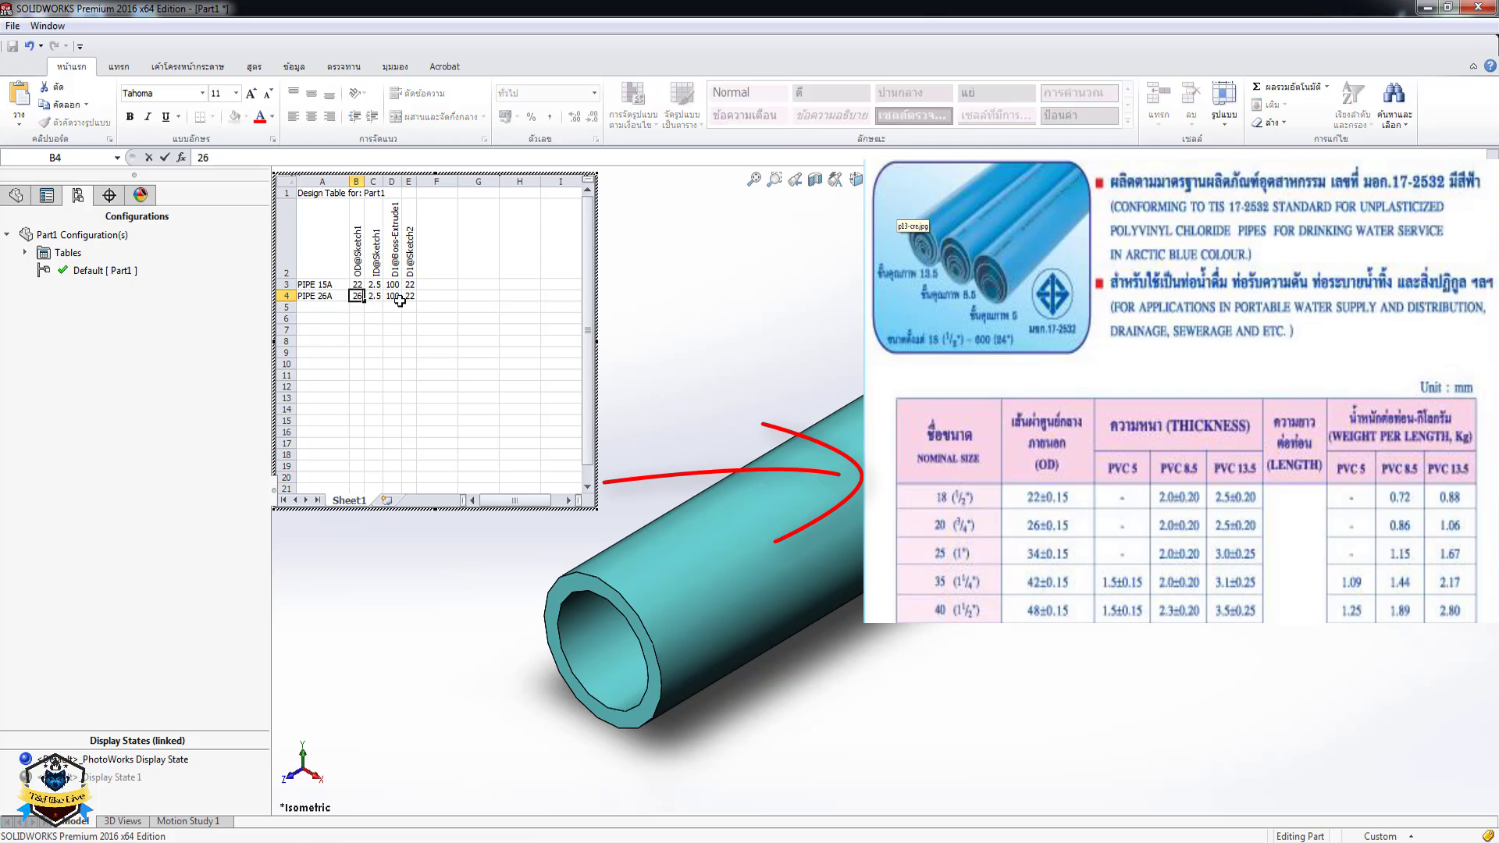
click(408, 296)
text(2)
click(435, 295)
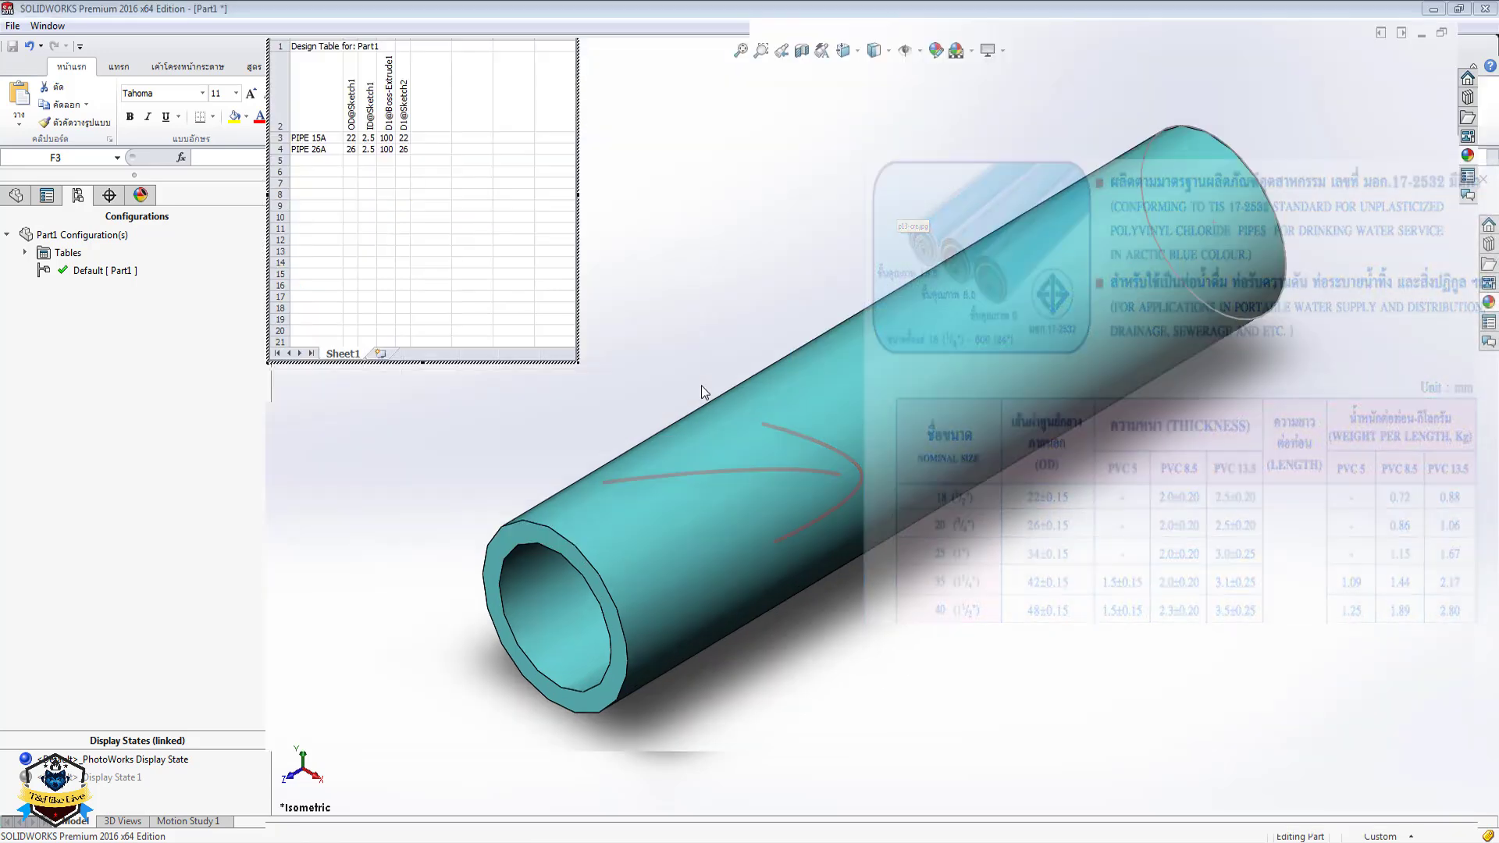
click(701, 385)
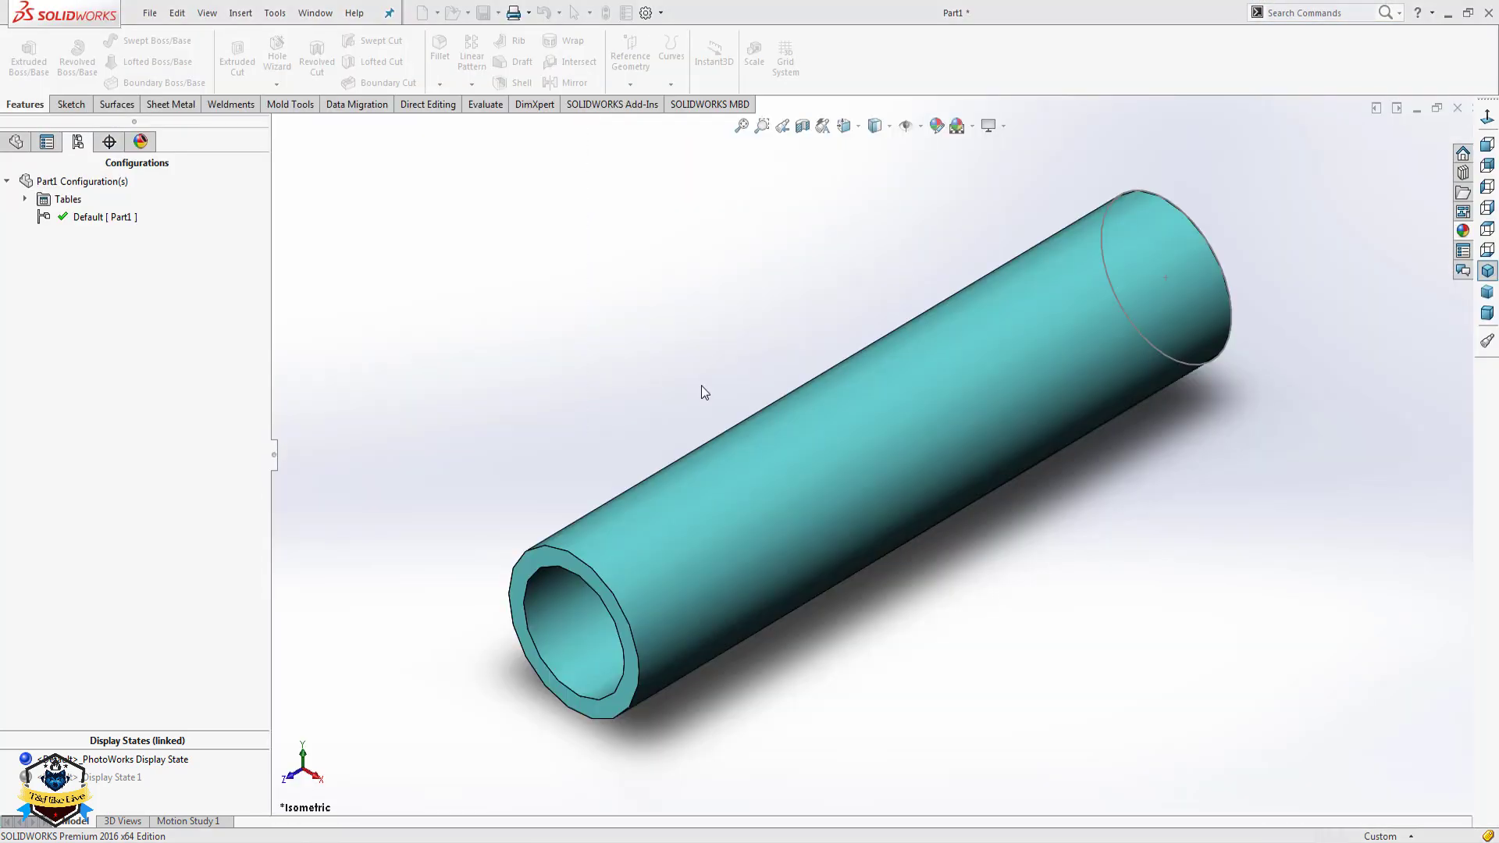
Accept the PIPE 15A and PIPE 26A configurations, load Routing, and open Routing Library Manager.
click(844, 449)
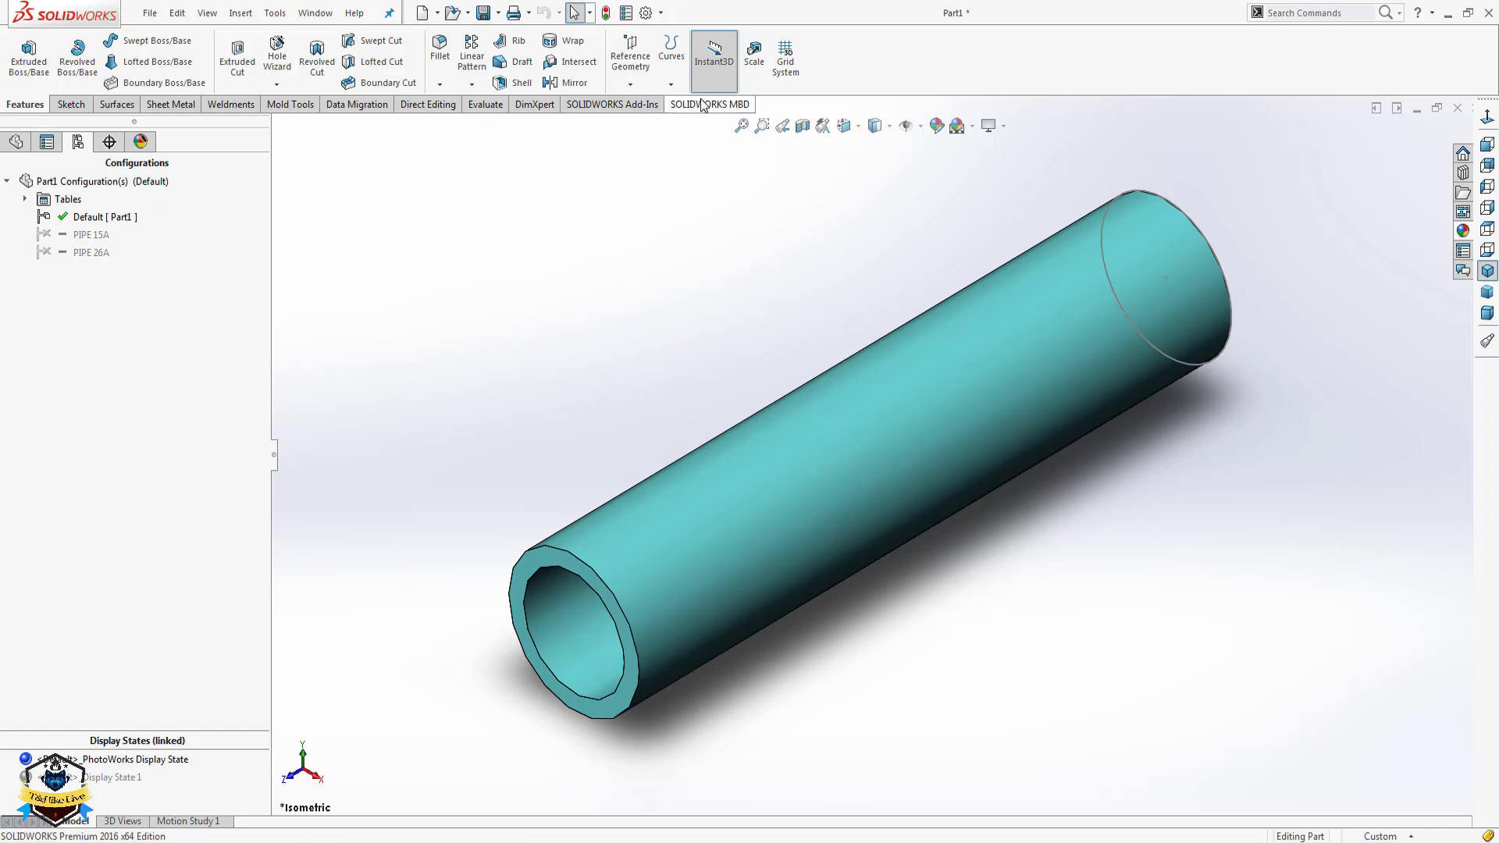
click(618, 105)
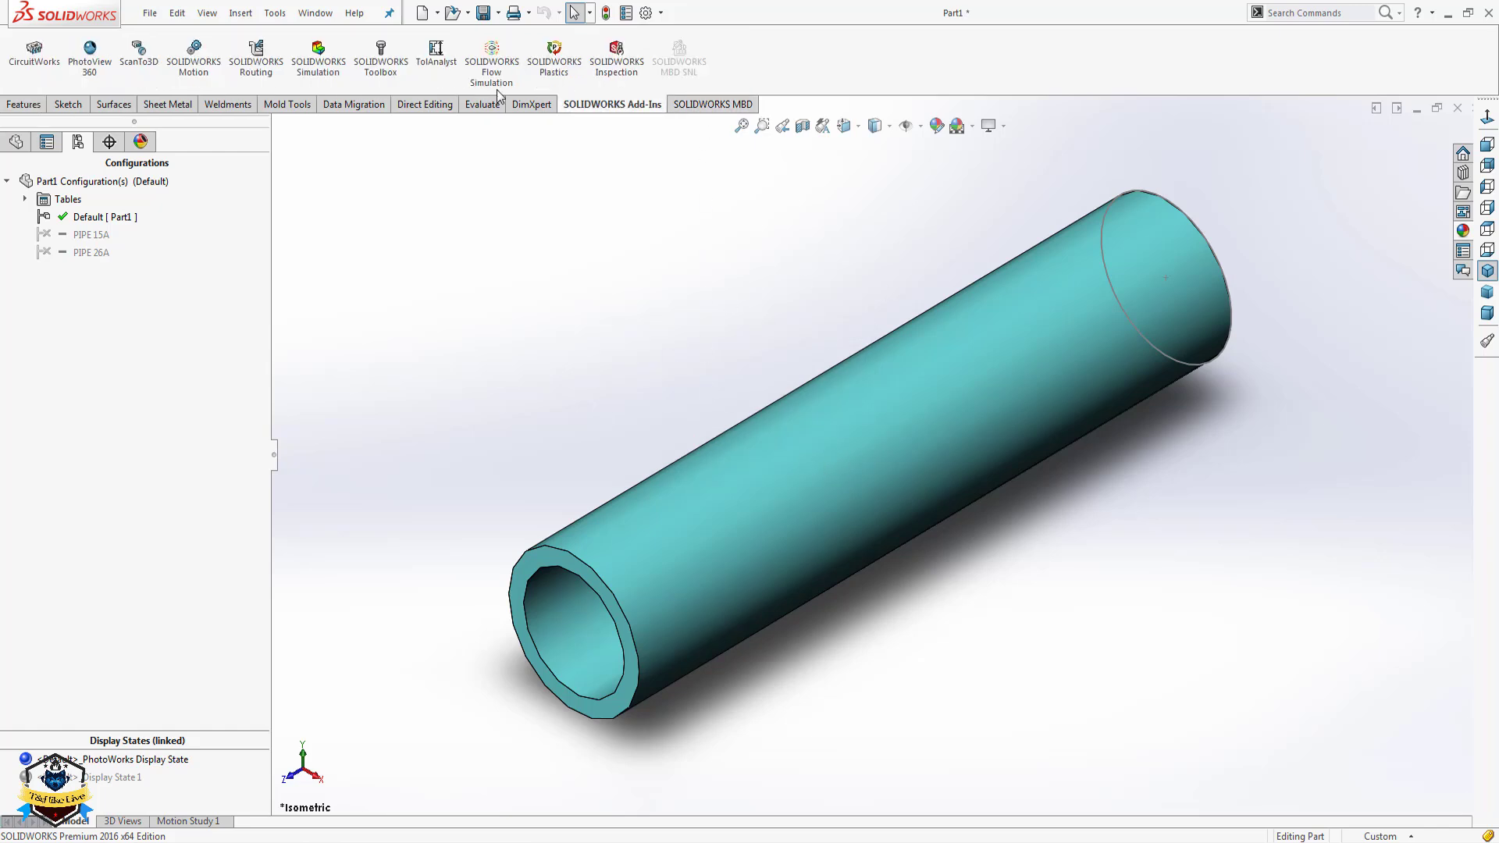
click(258, 67)
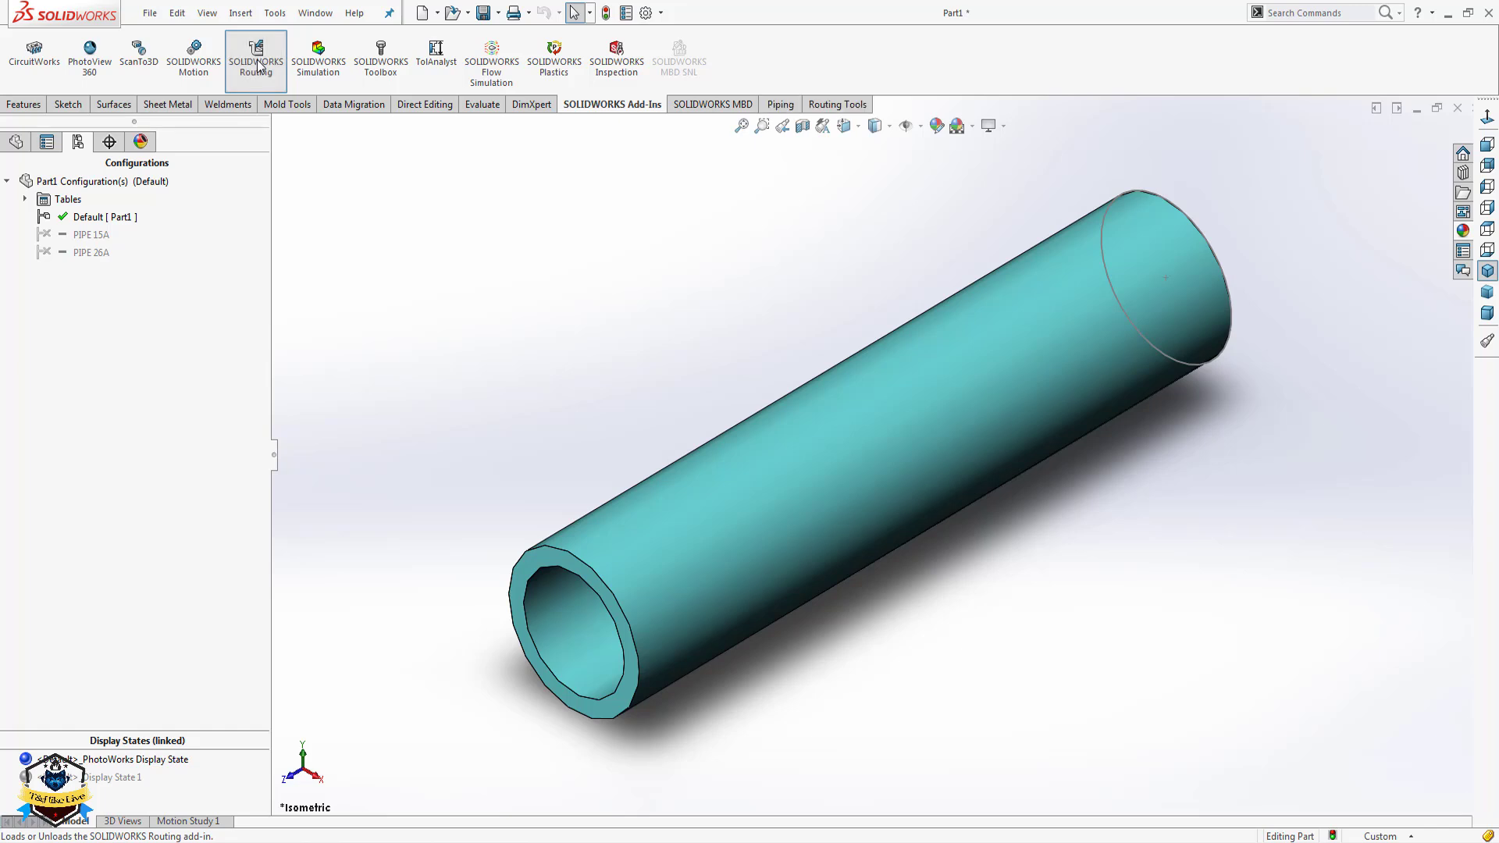
click(816, 104)
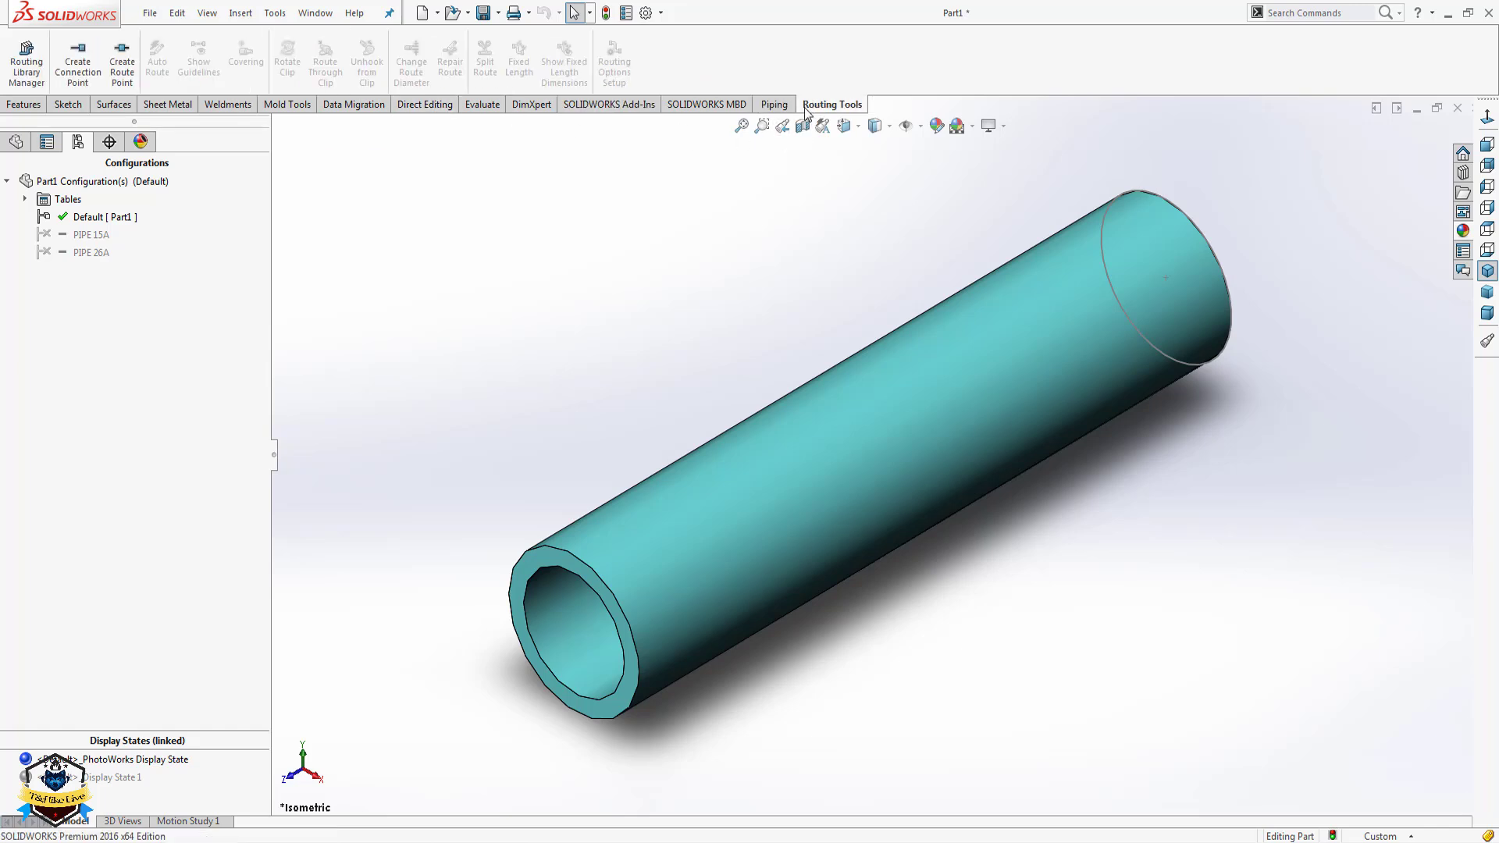
click(27, 74)
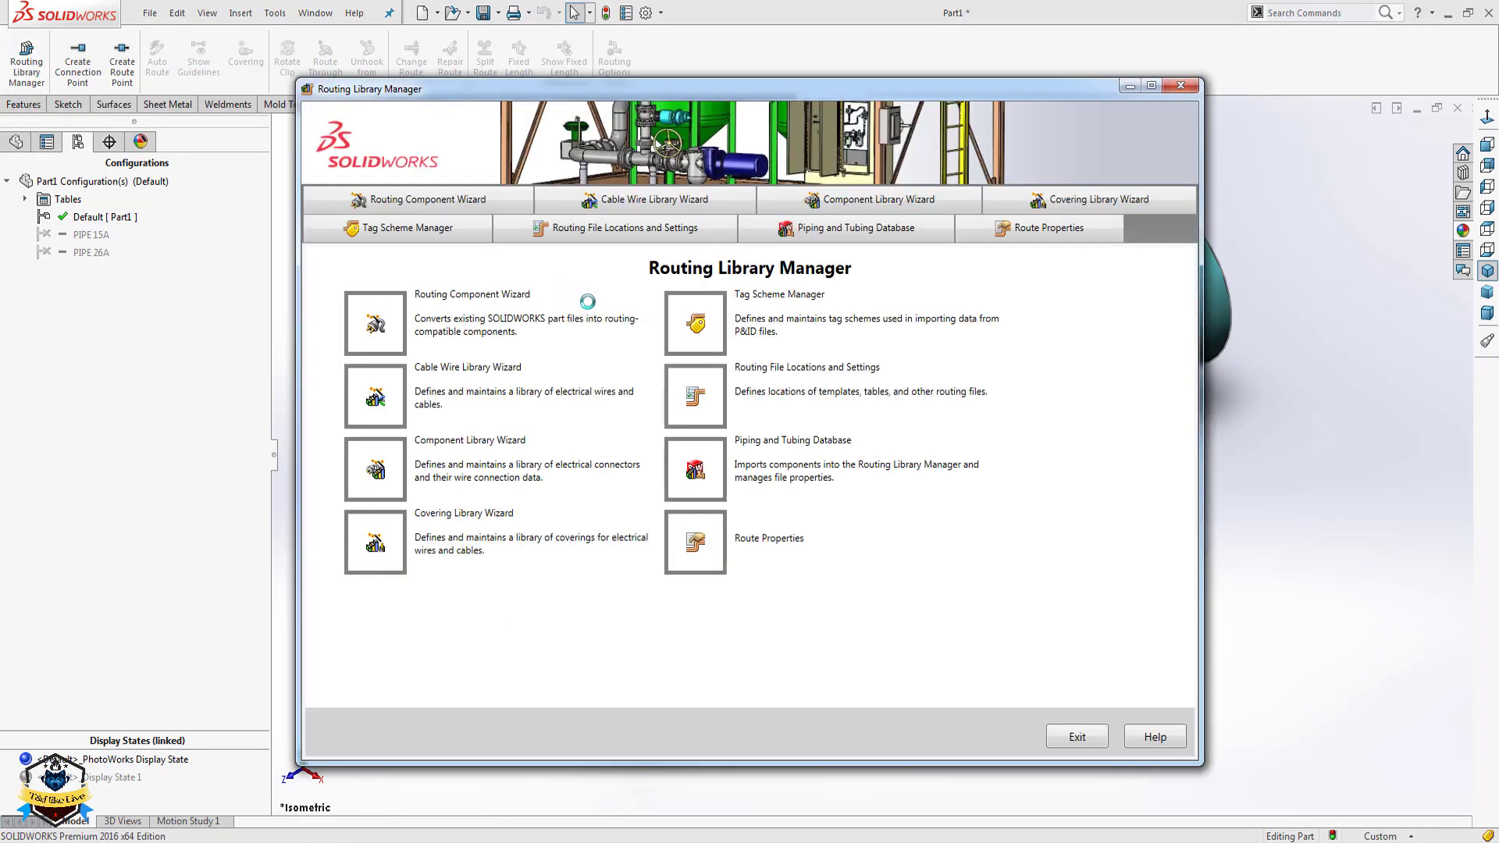
Run the Routing Component Wizard for a Piping component of type Pipe.
click(478, 205)
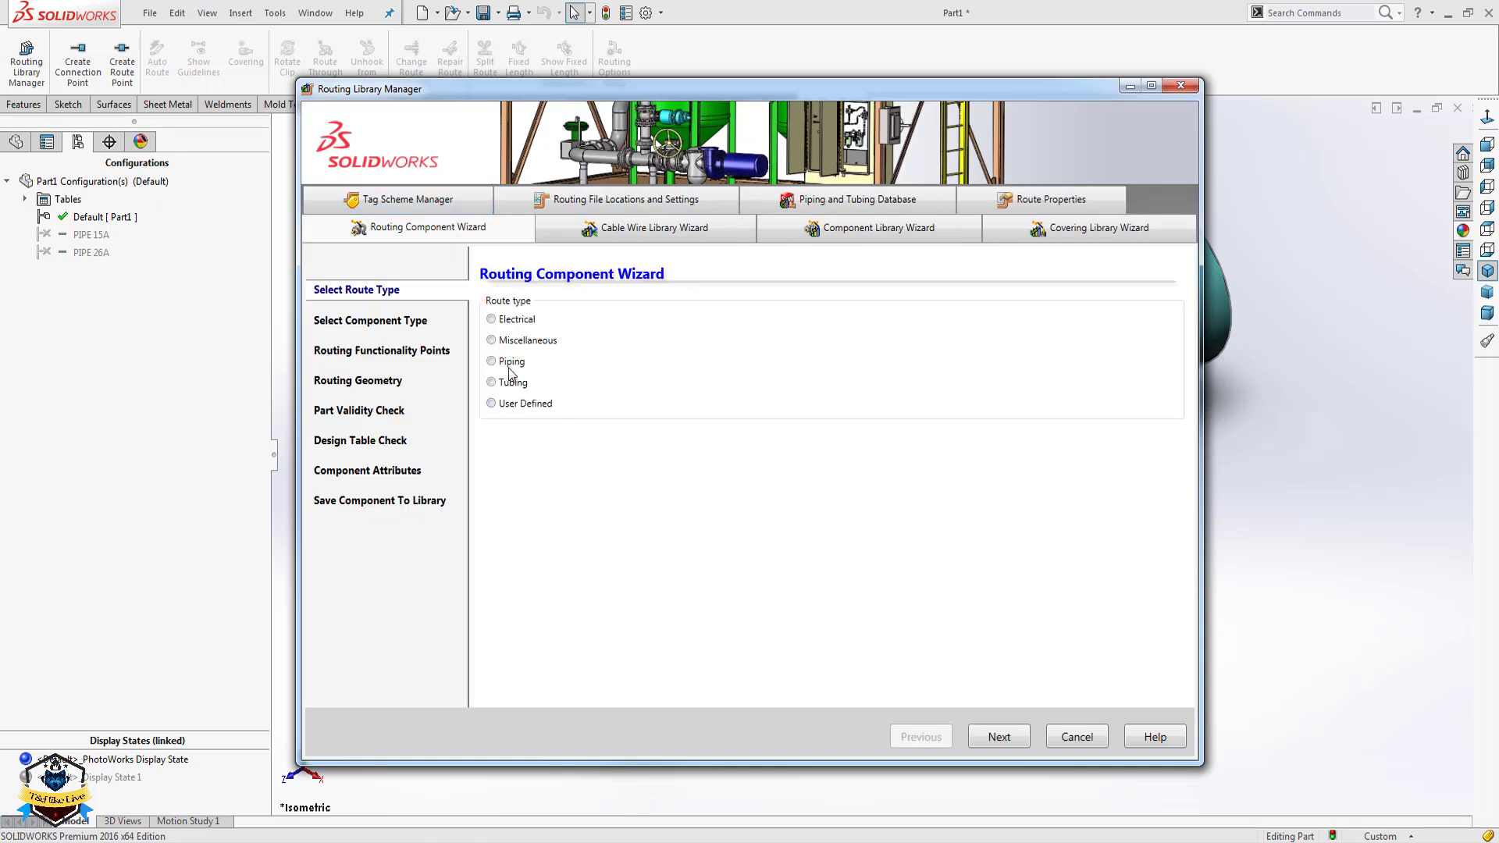
click(997, 738)
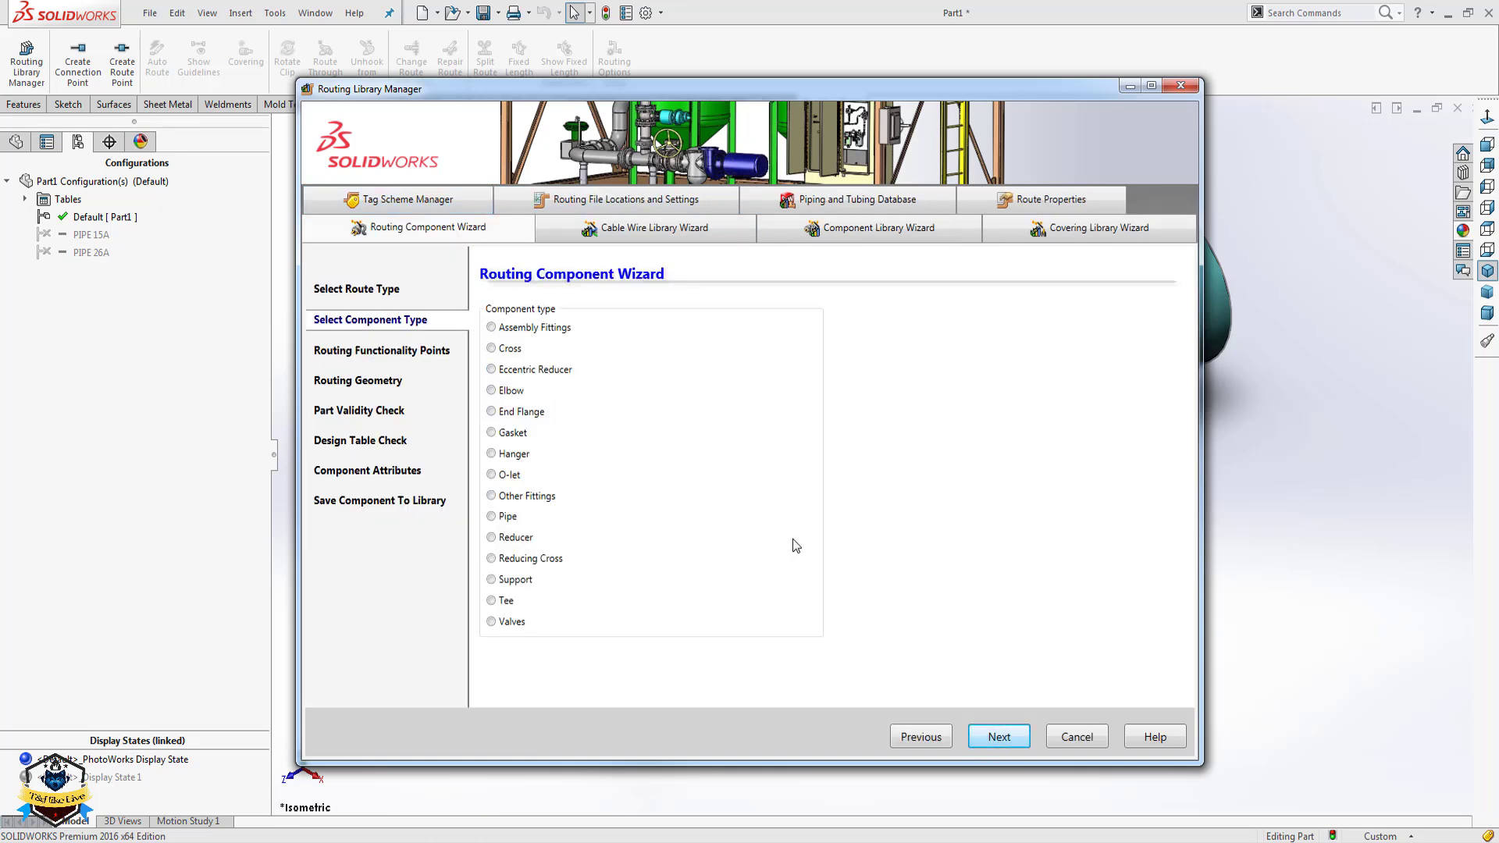
click(511, 519)
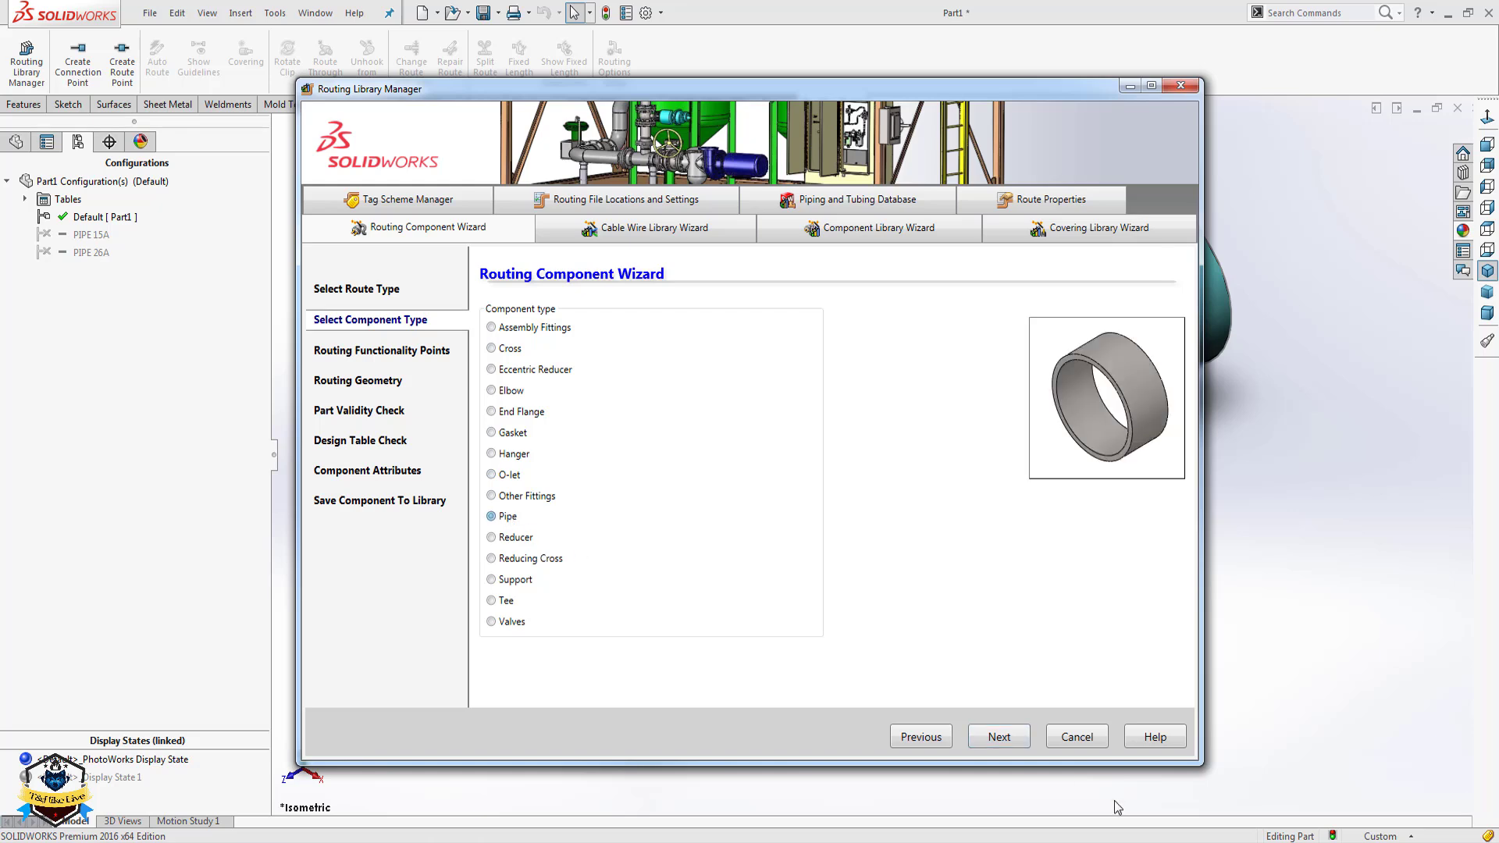
click(995, 740)
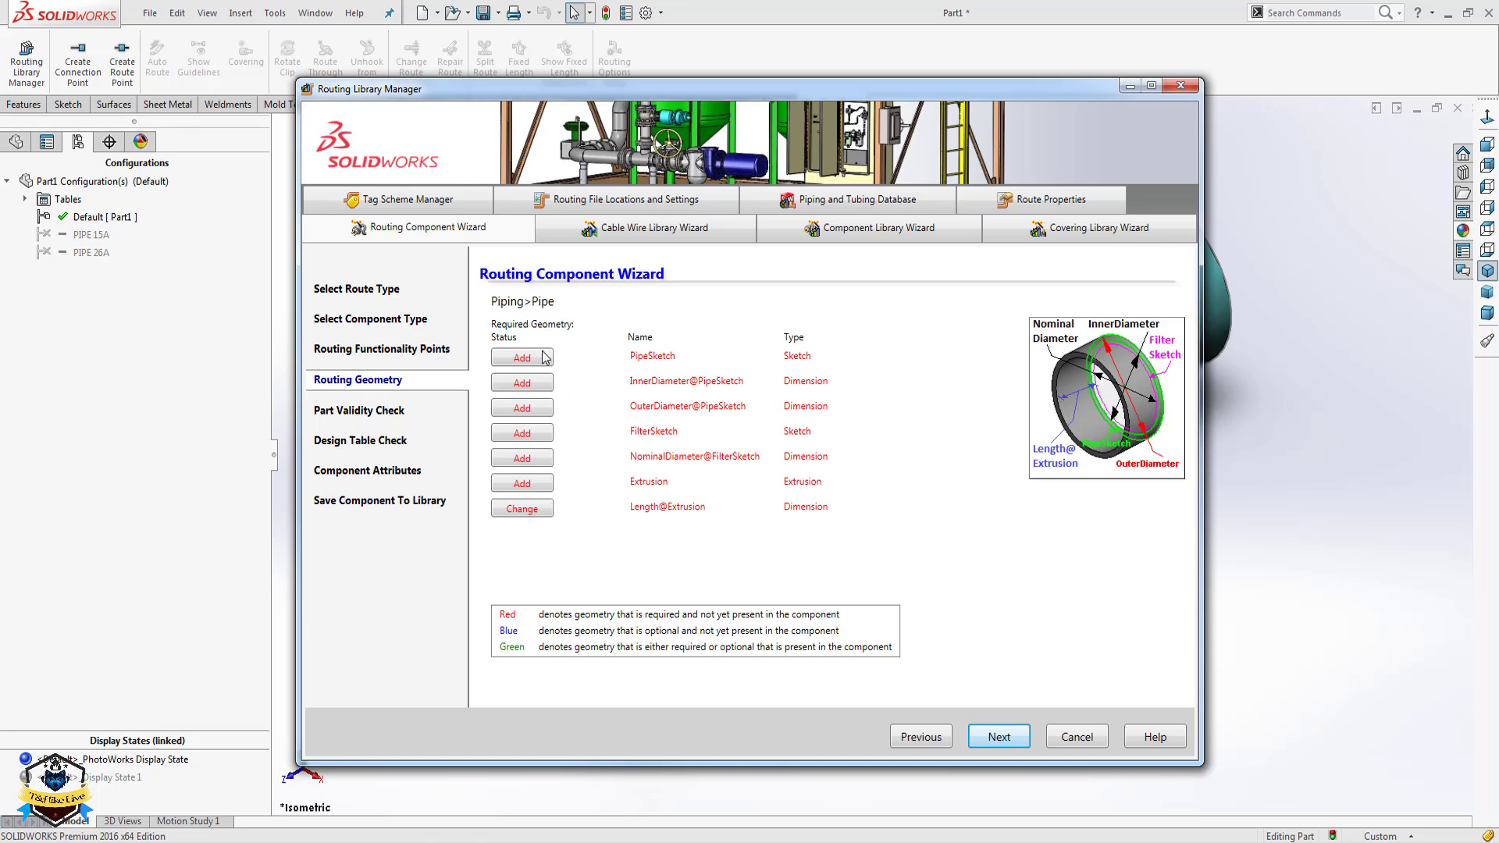
Assign the existing Sketch1 as PipeSketch.
click(545, 356)
click(765, 459)
click(748, 438)
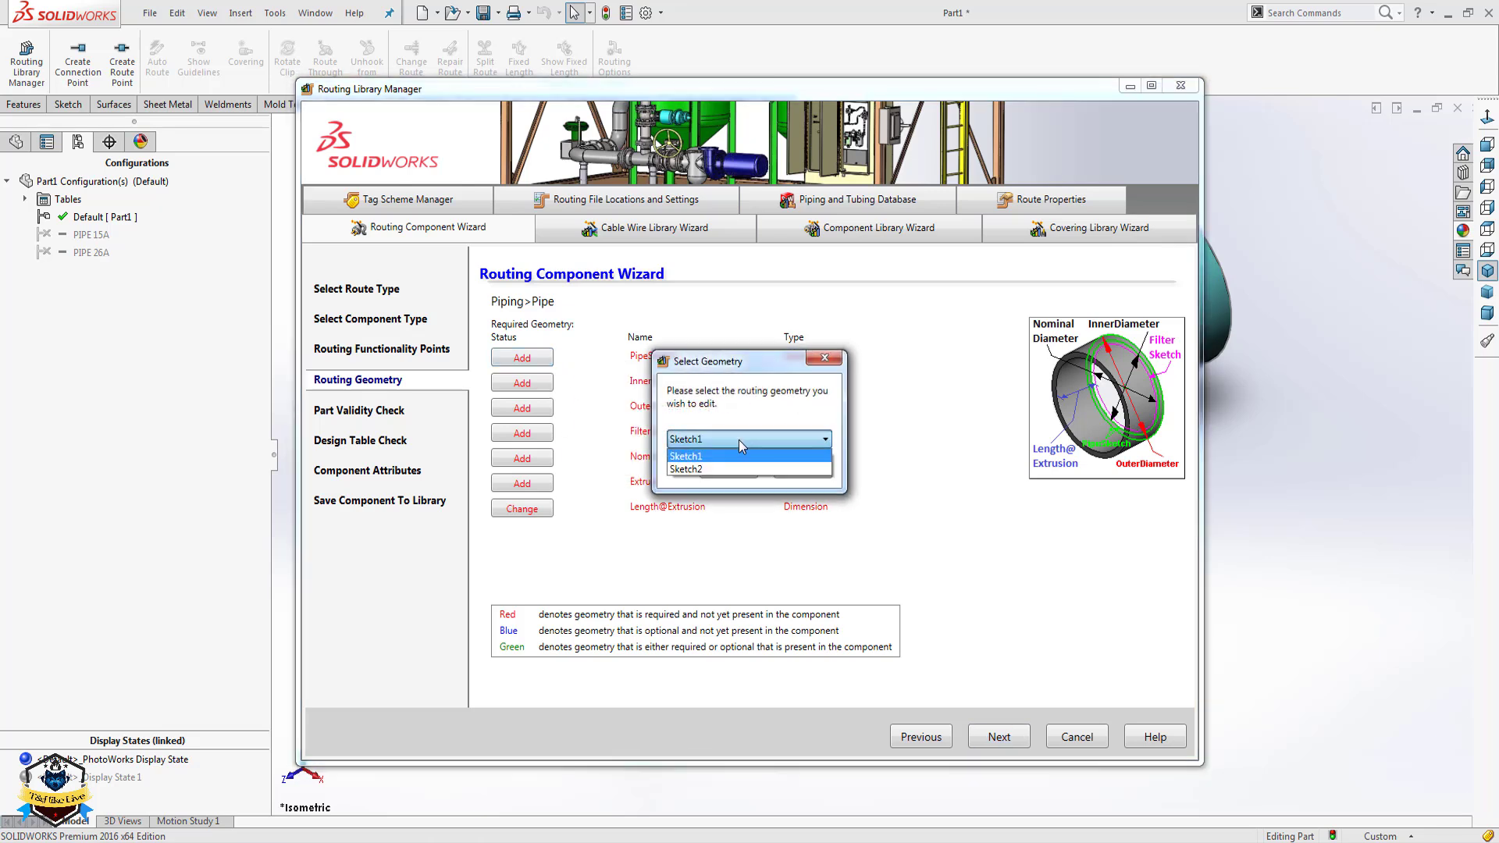
click(725, 470)
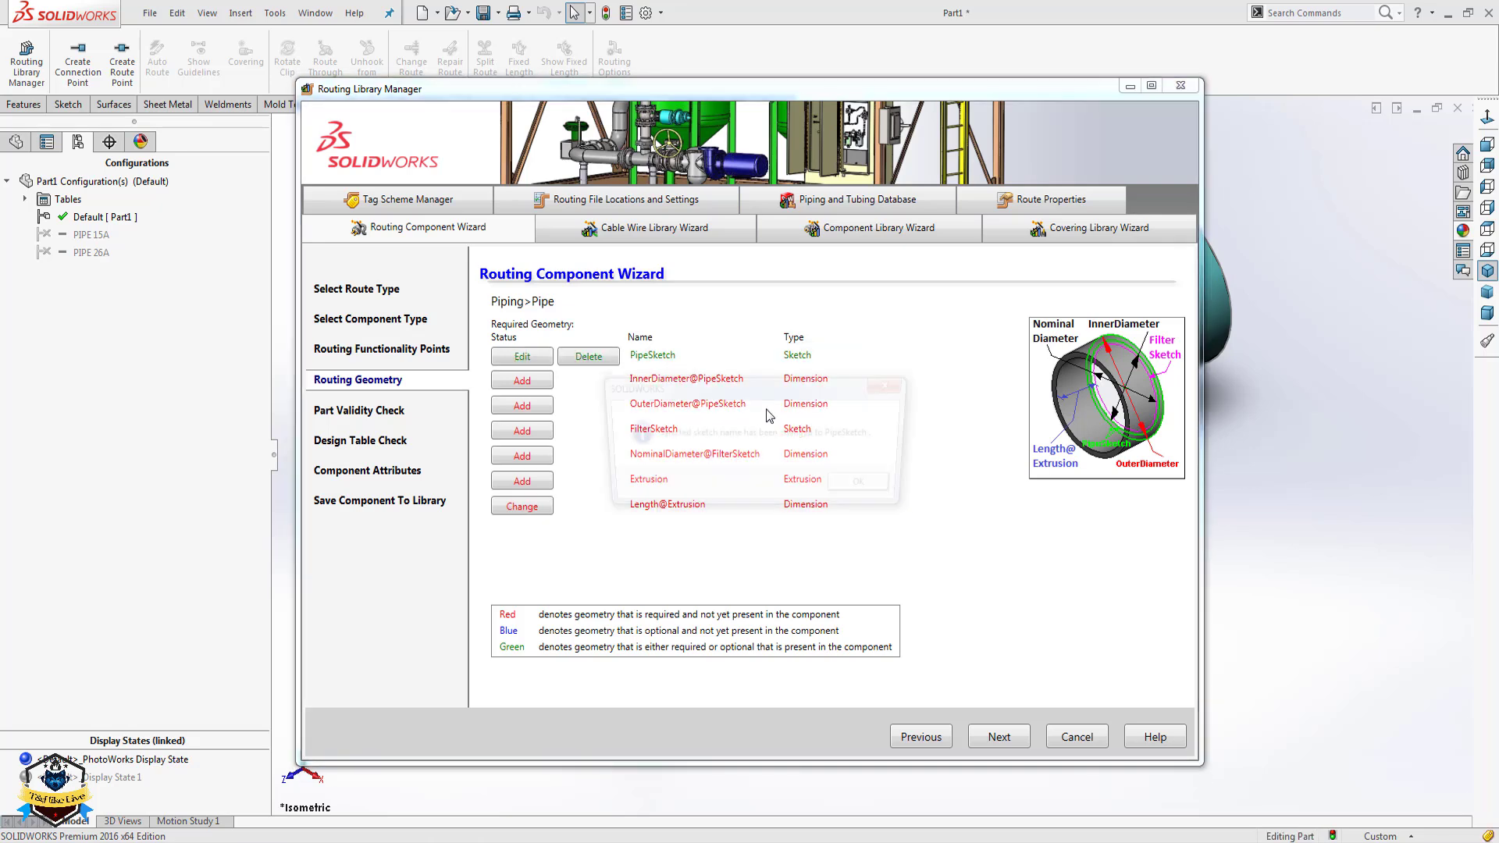
click(867, 494)
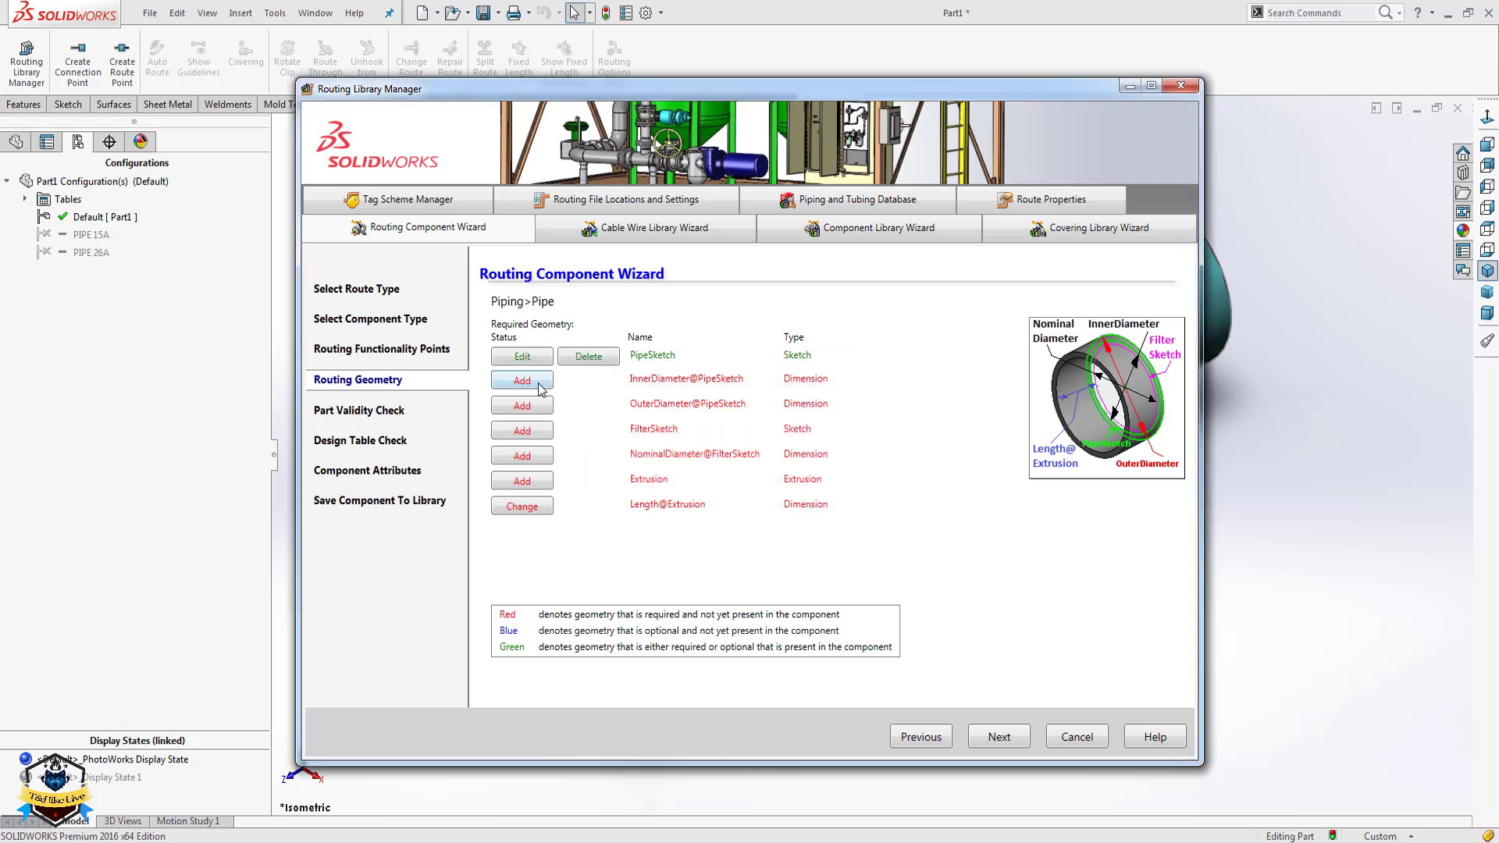
Map the ID dimension to InnerDiameter and OD to OuterDiameter.
click(539, 388)
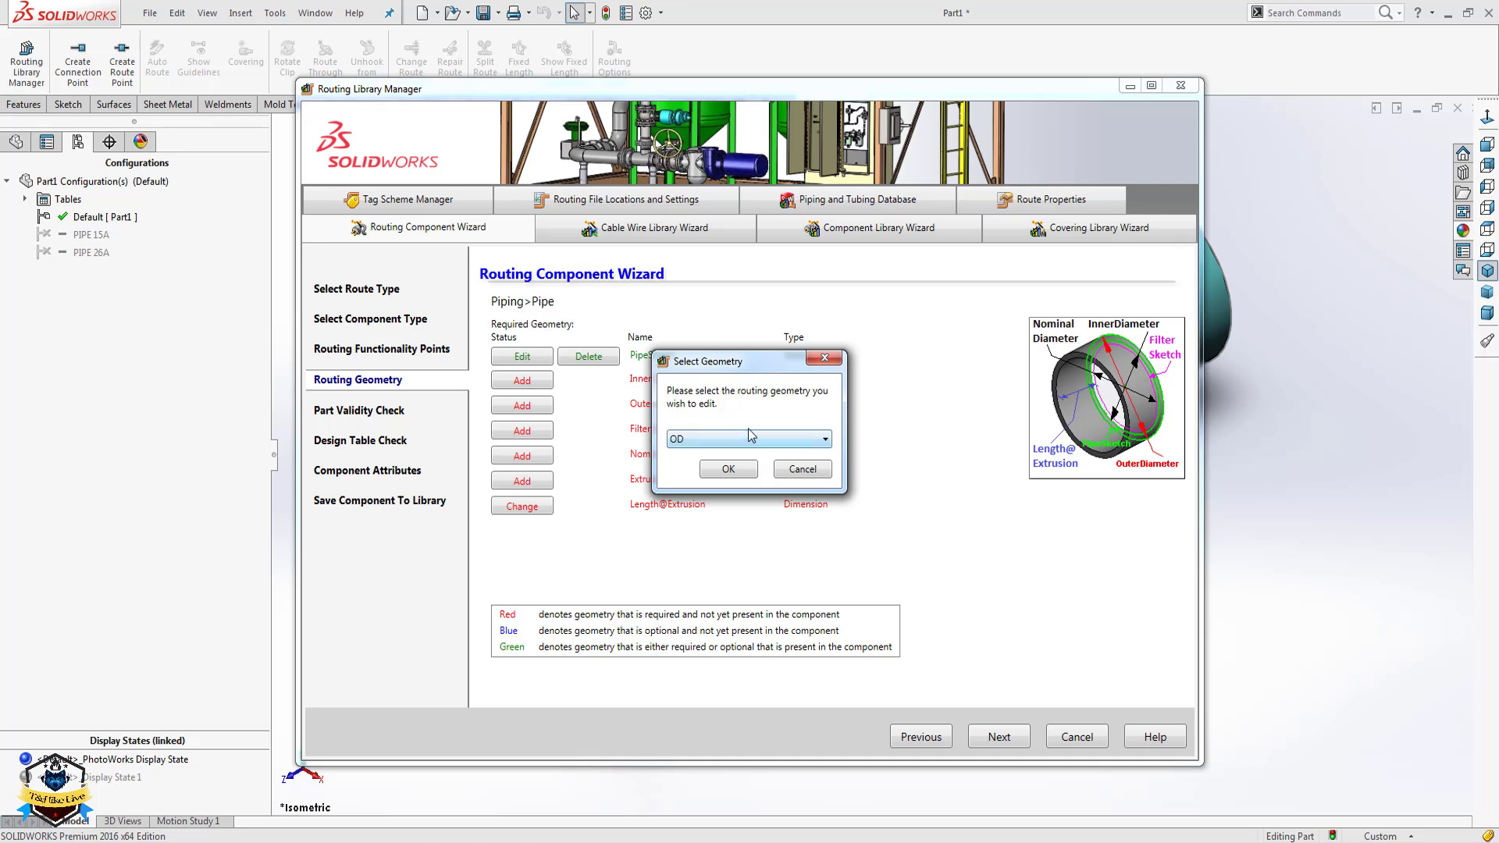
drag(737, 364, 909, 350)
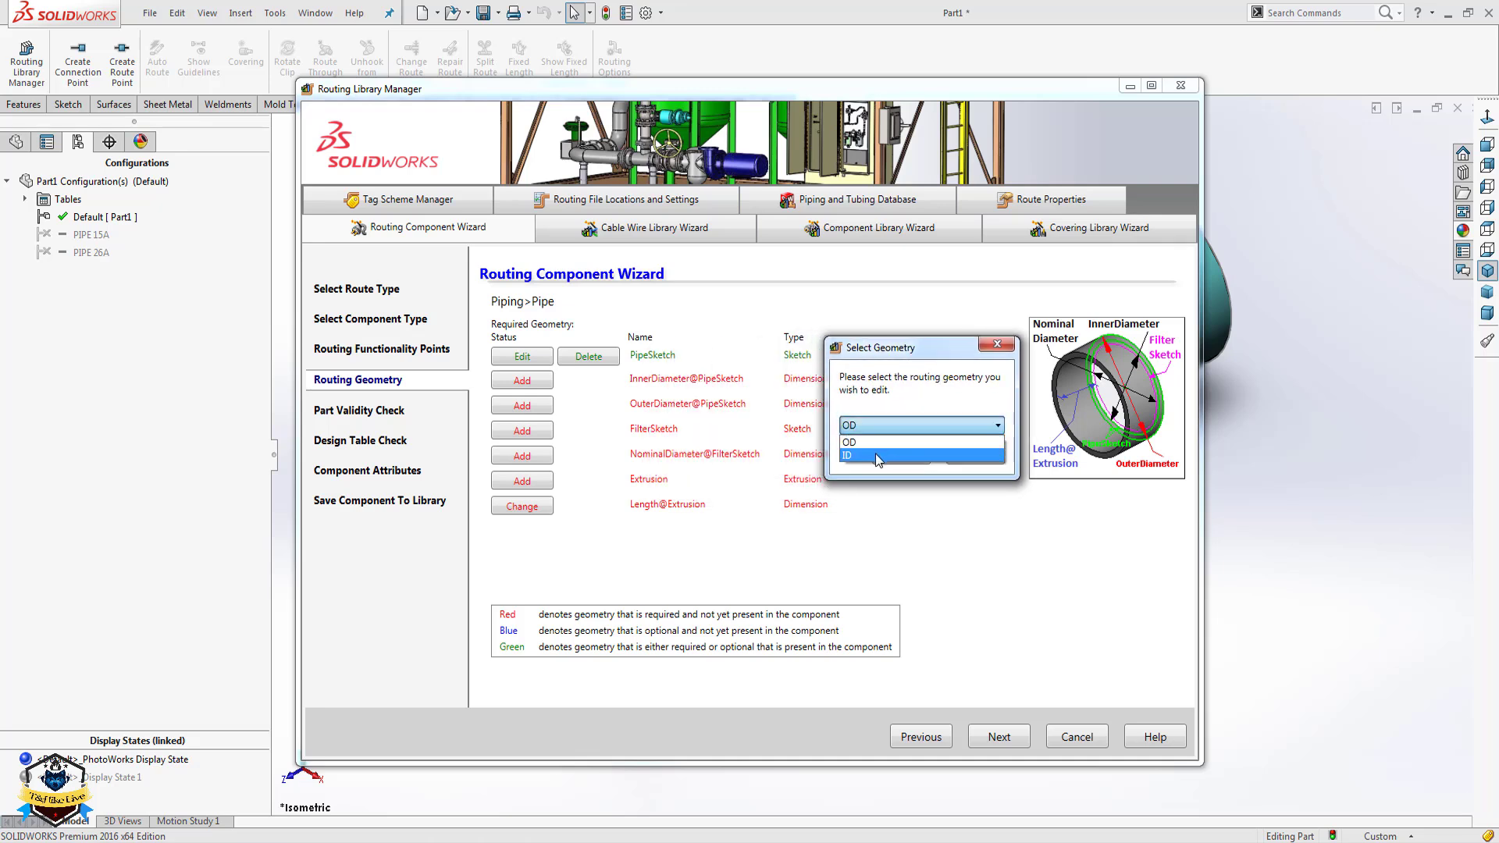
click(884, 458)
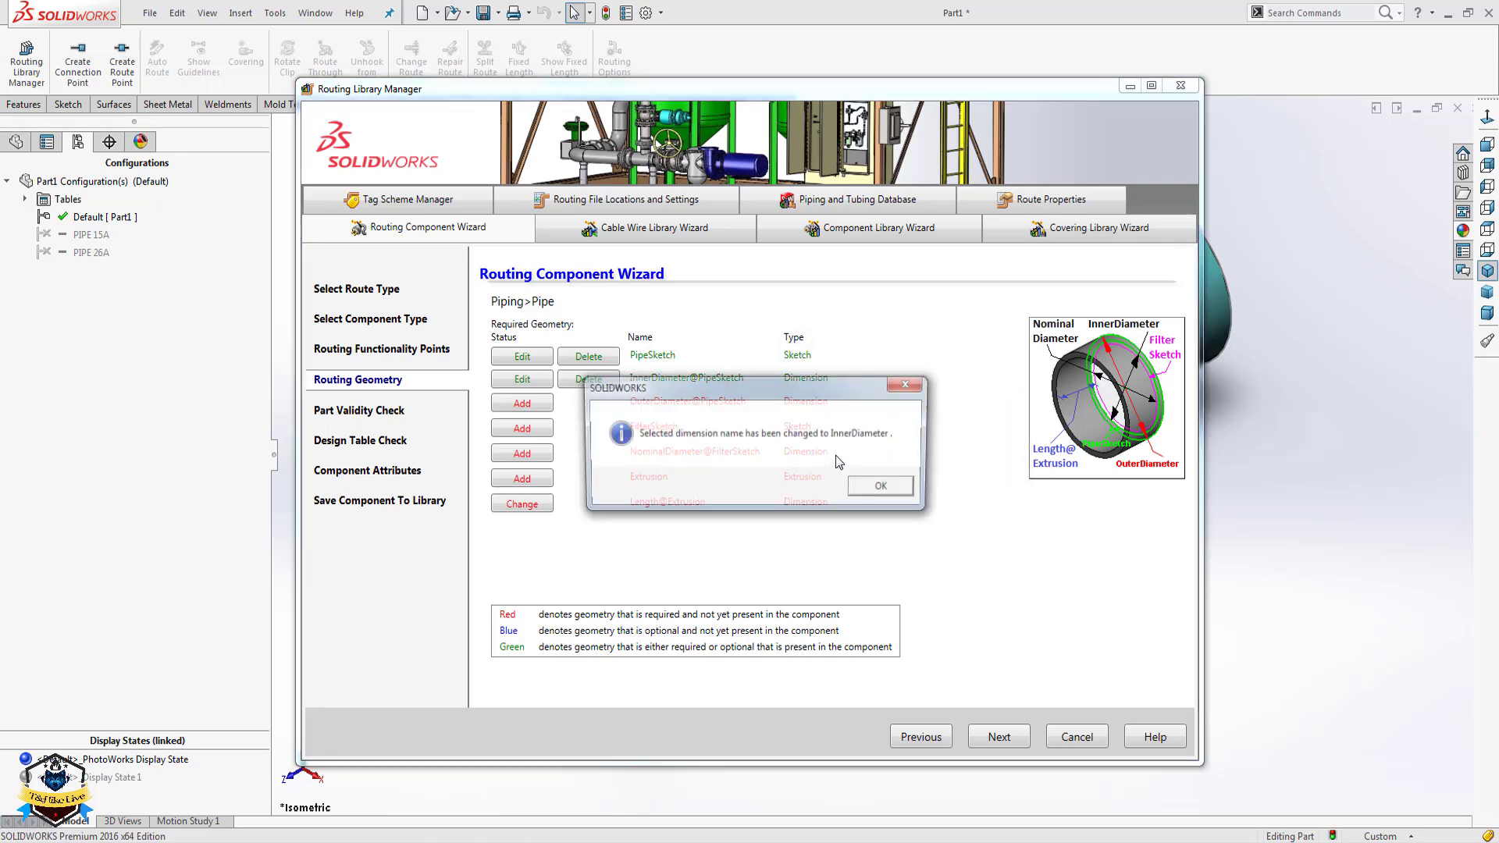
click(876, 489)
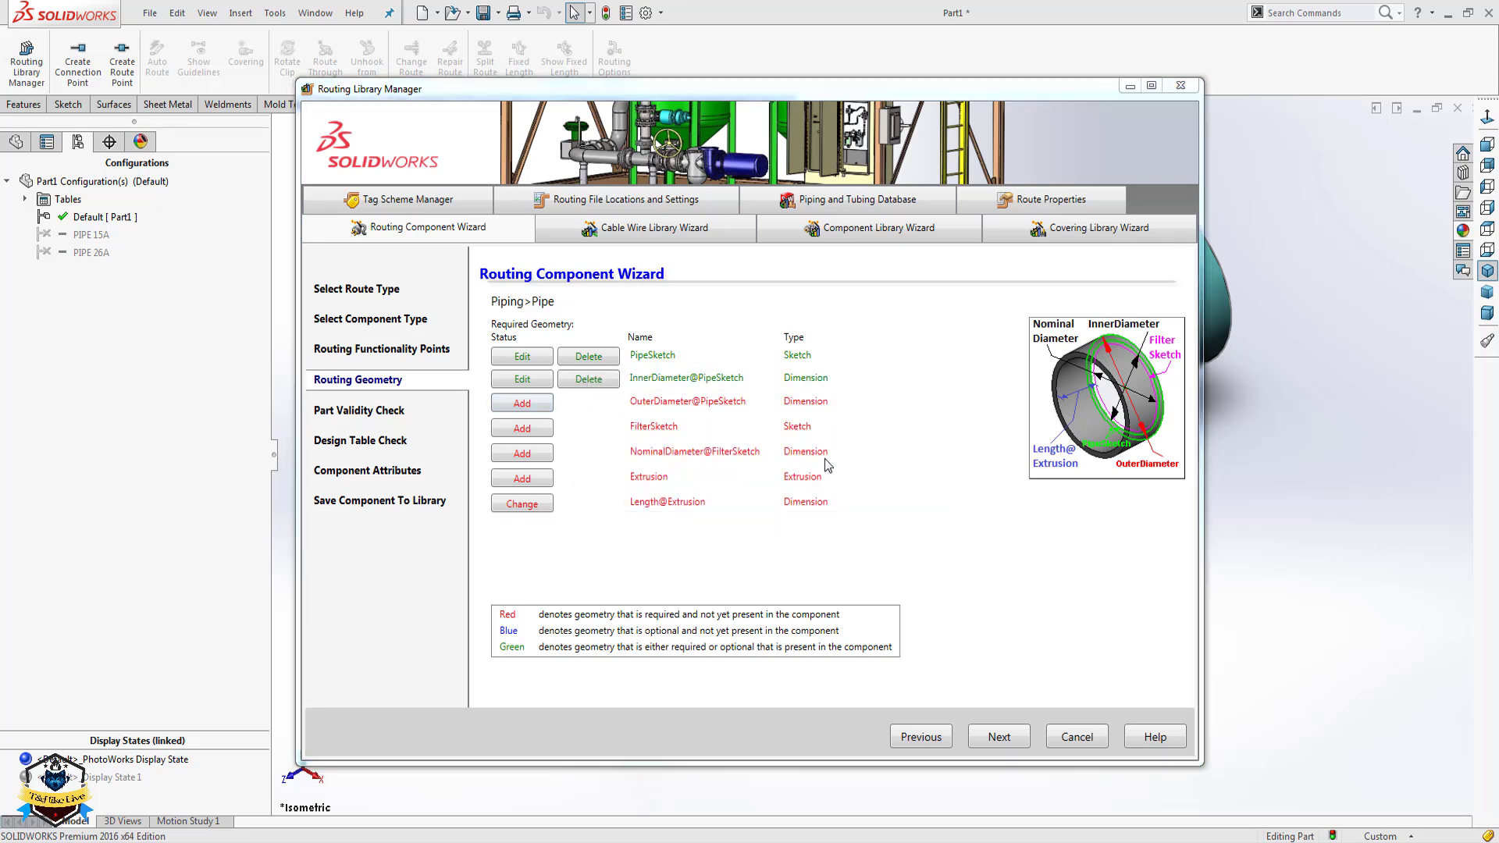
click(781, 443)
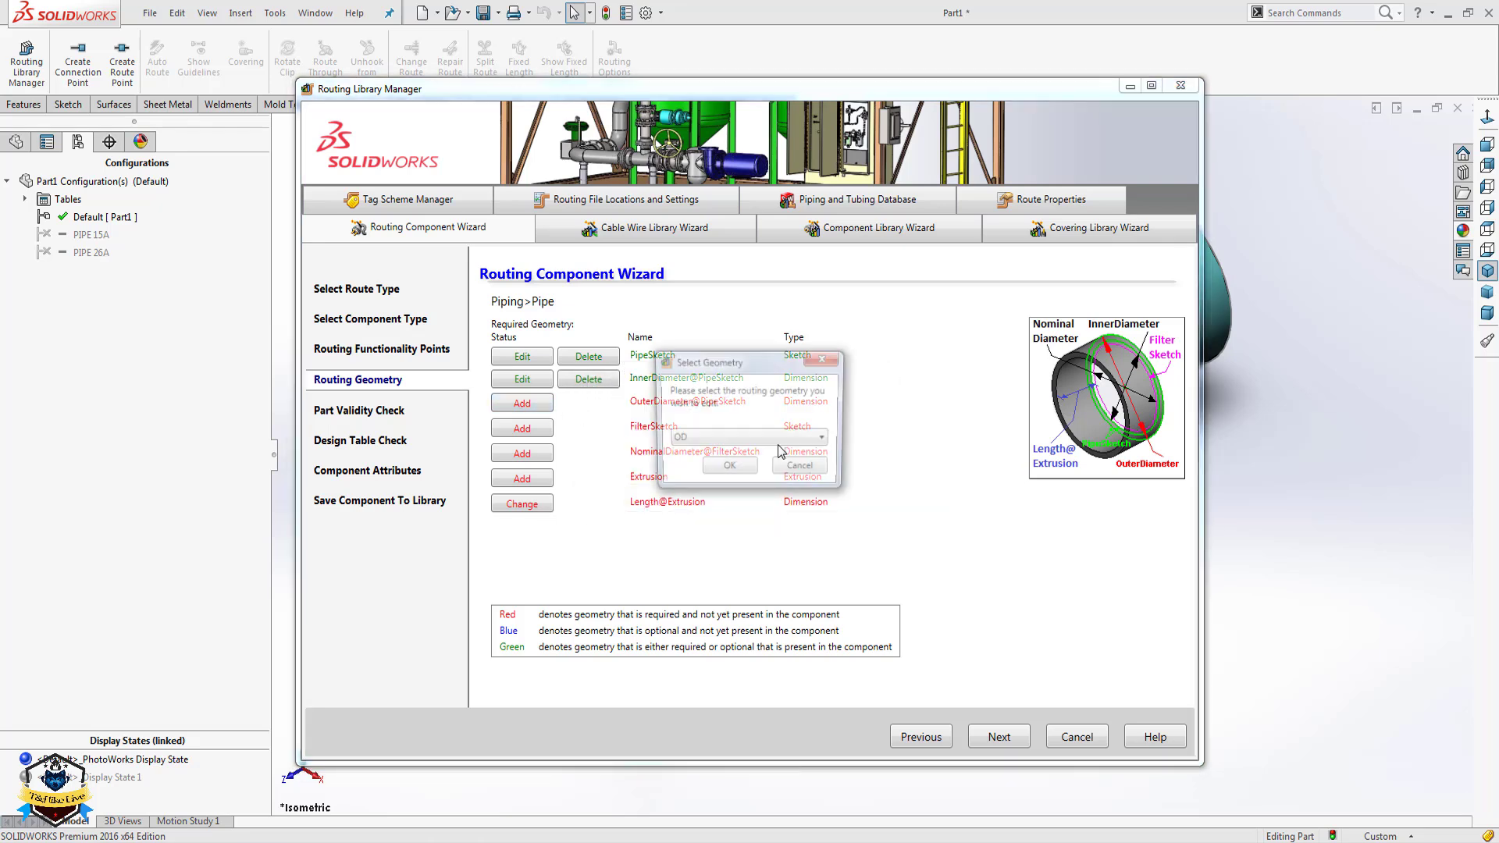
click(728, 468)
click(885, 488)
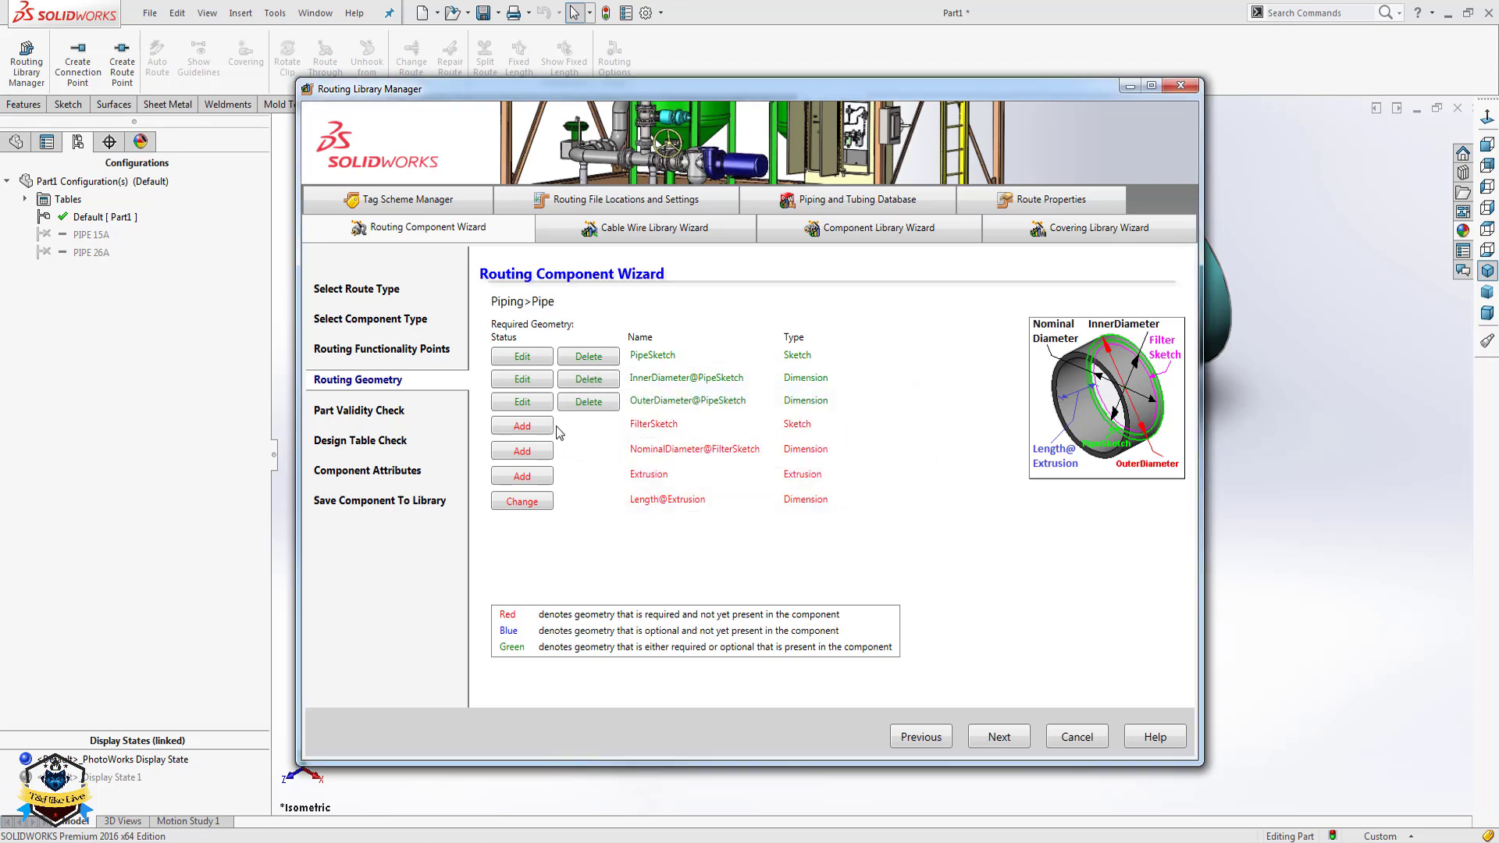
Assign the existing Sketch2 as the filter sketch.
click(524, 428)
click(773, 451)
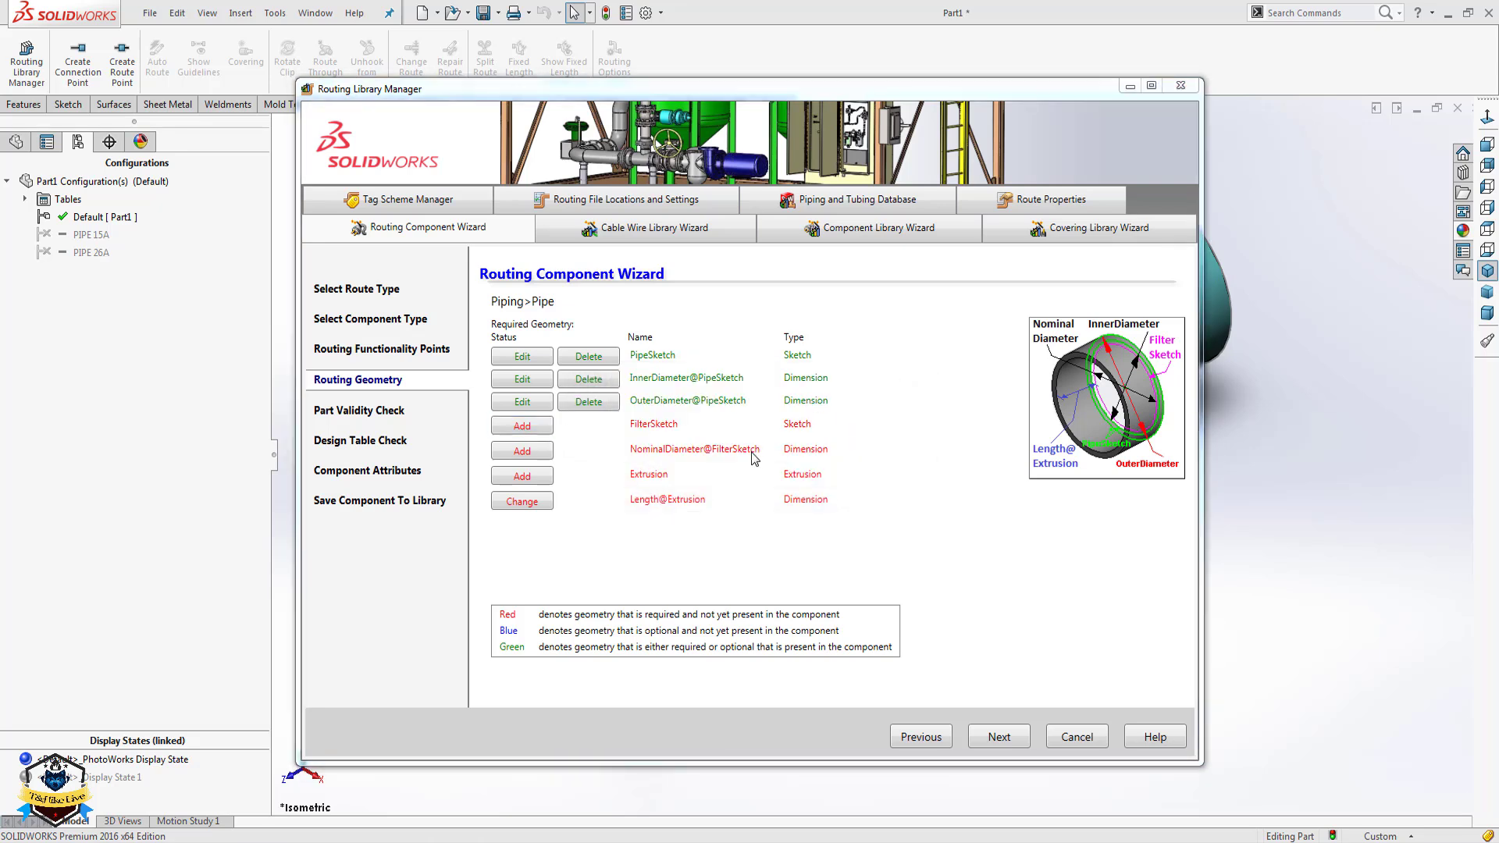
click(717, 439)
click(716, 470)
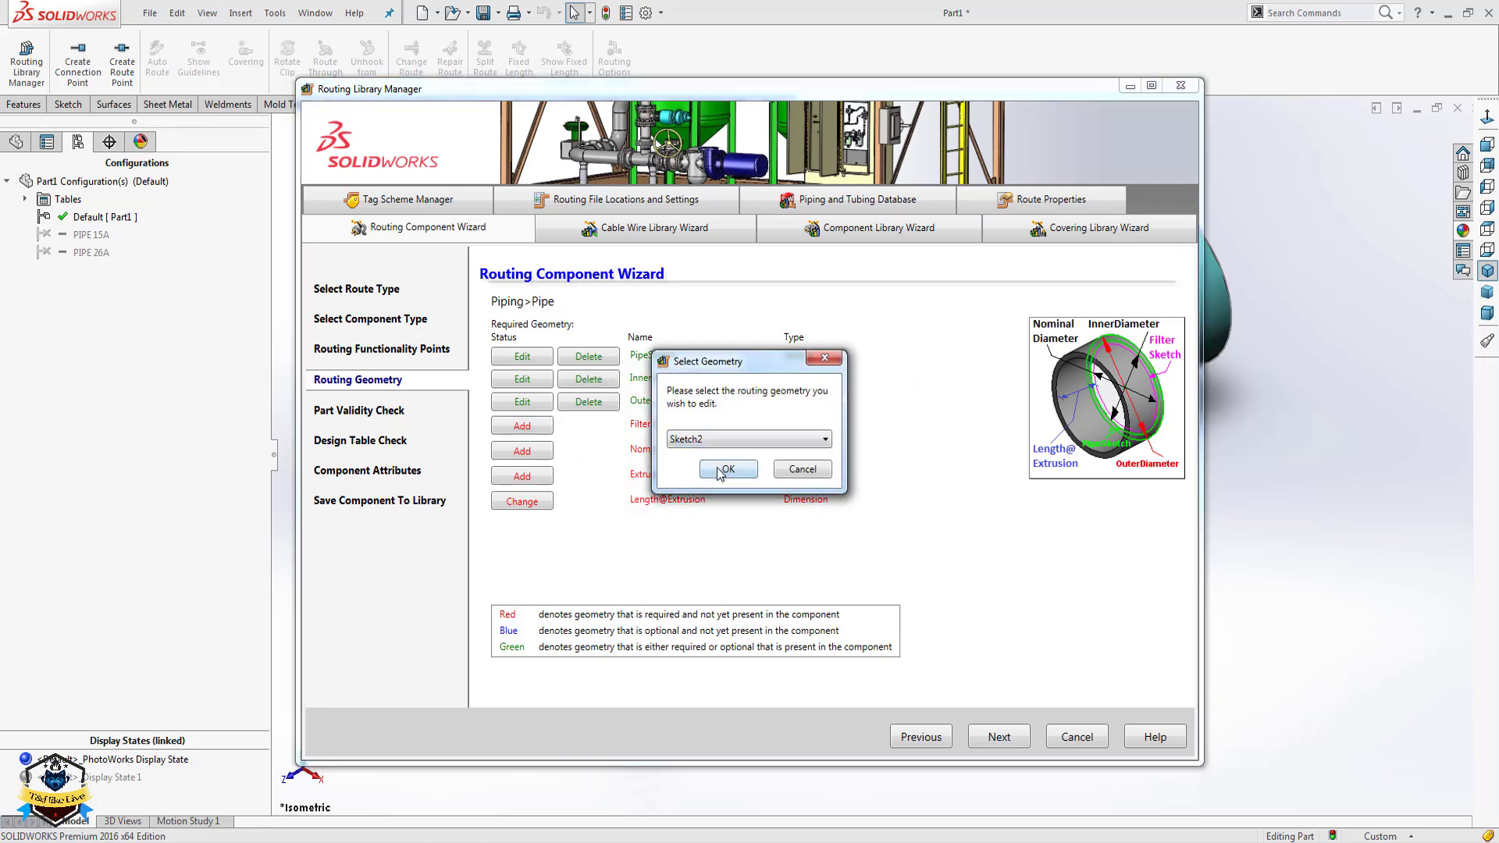
click(717, 473)
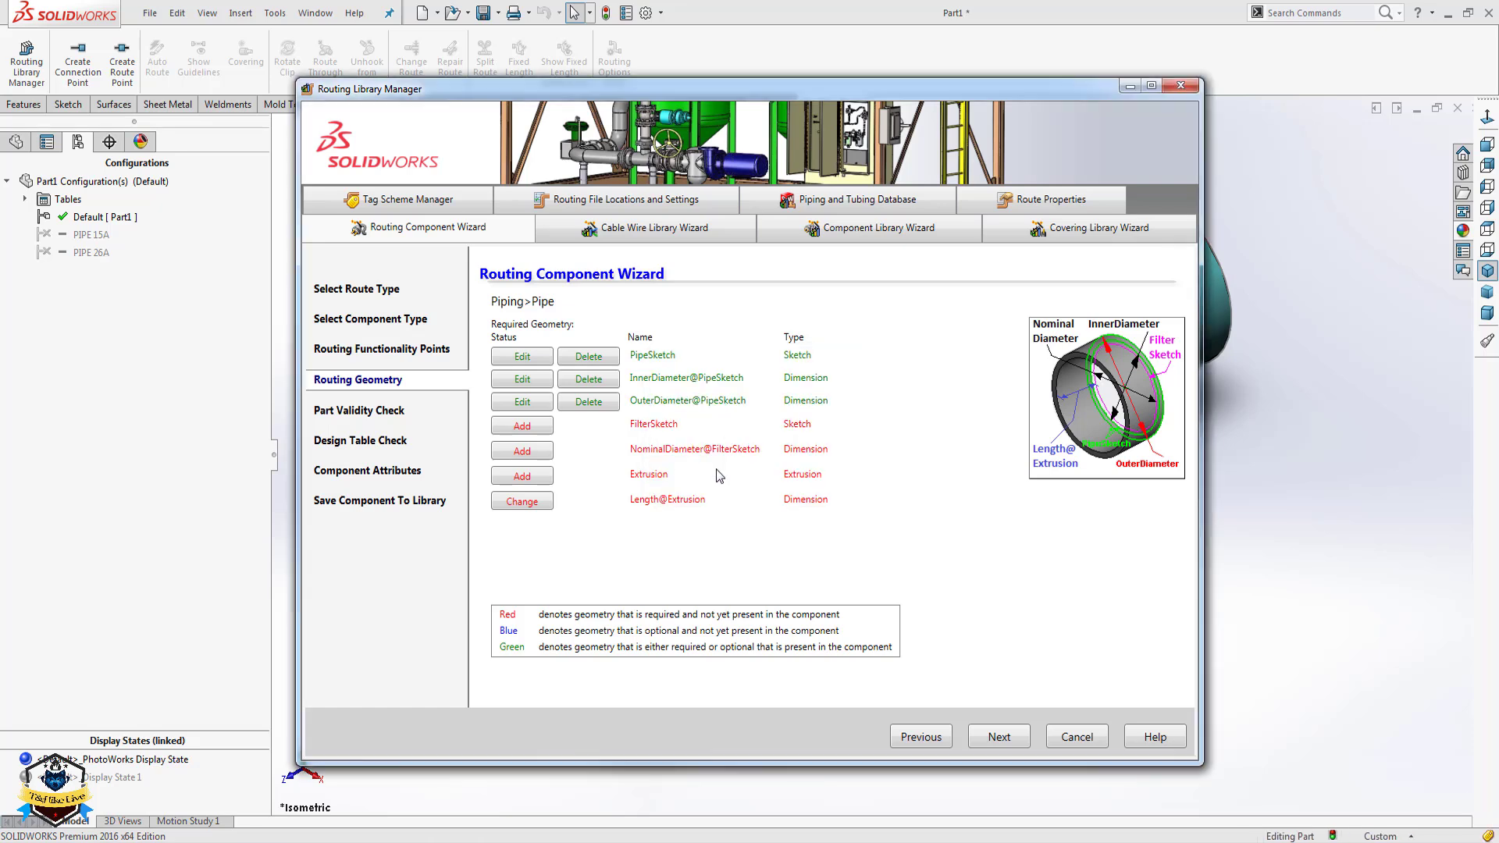
Assign the existing dimension D1 as the nominal diameter, accepting the FilterSketch rename messages.
click(866, 485)
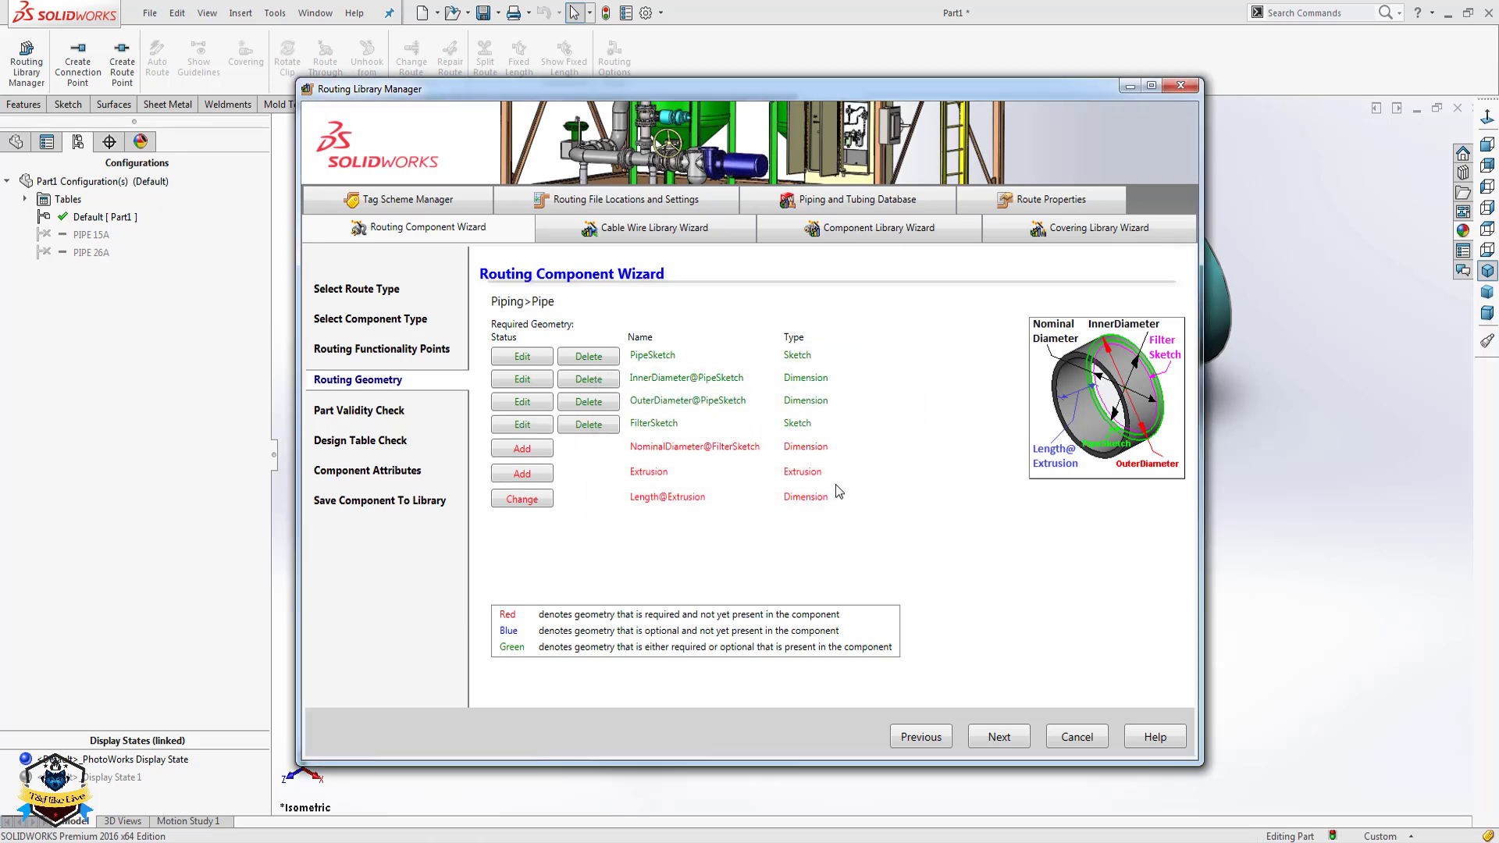
click(551, 450)
click(781, 466)
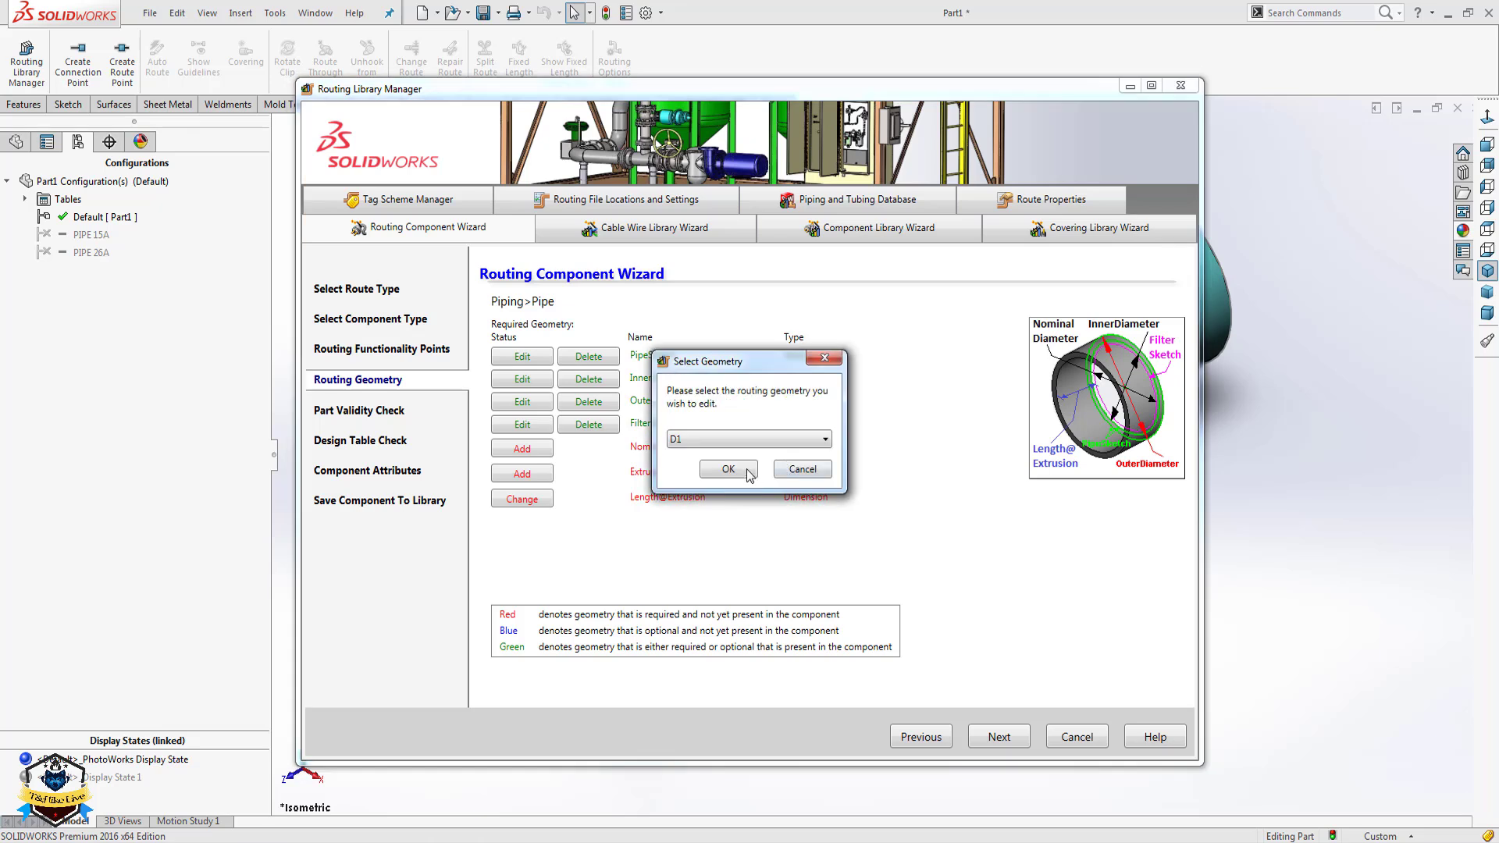
click(722, 470)
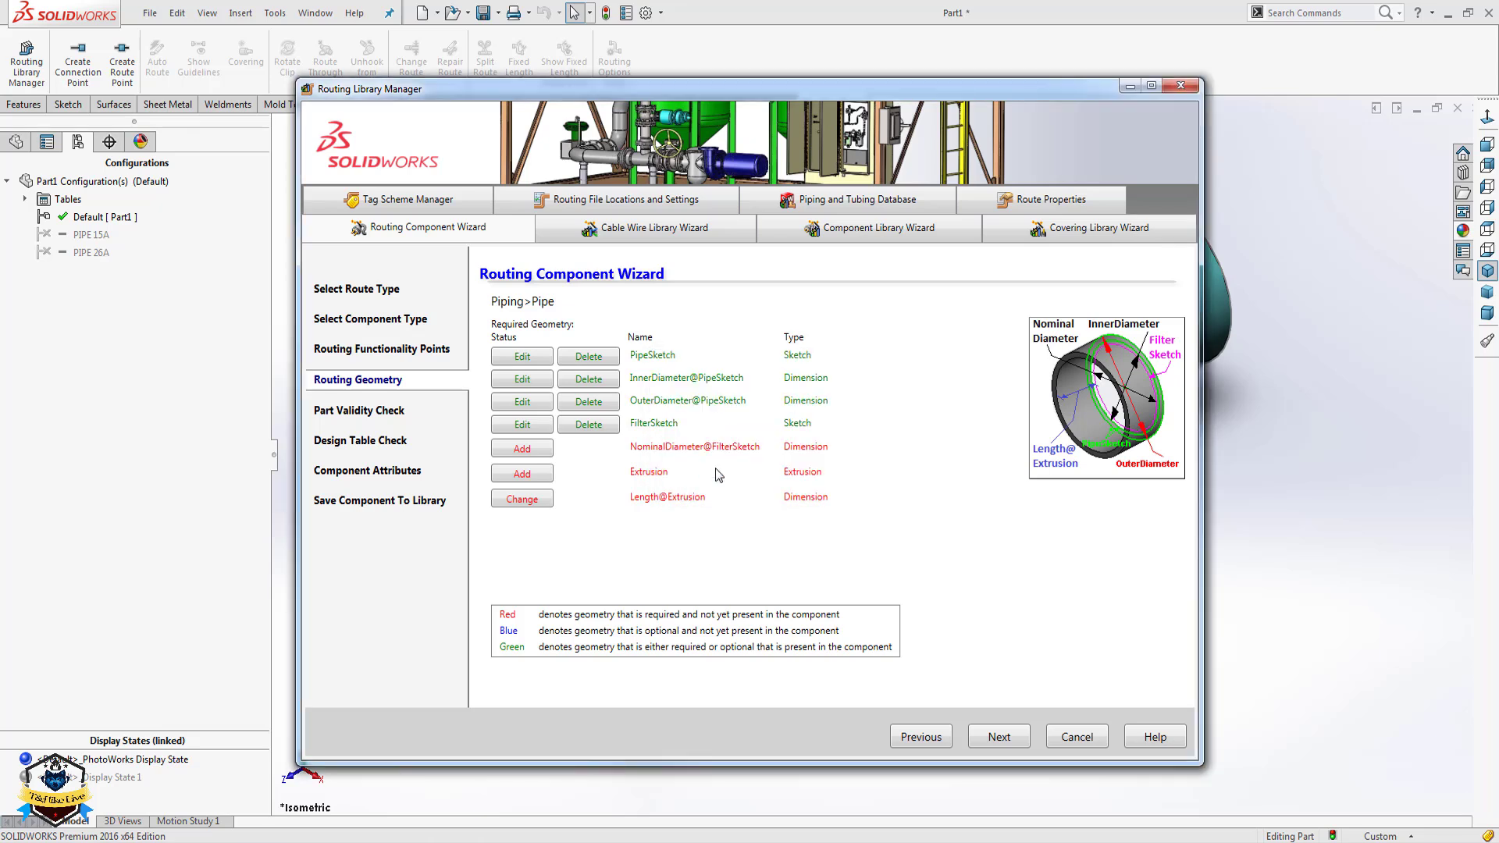
click(886, 485)
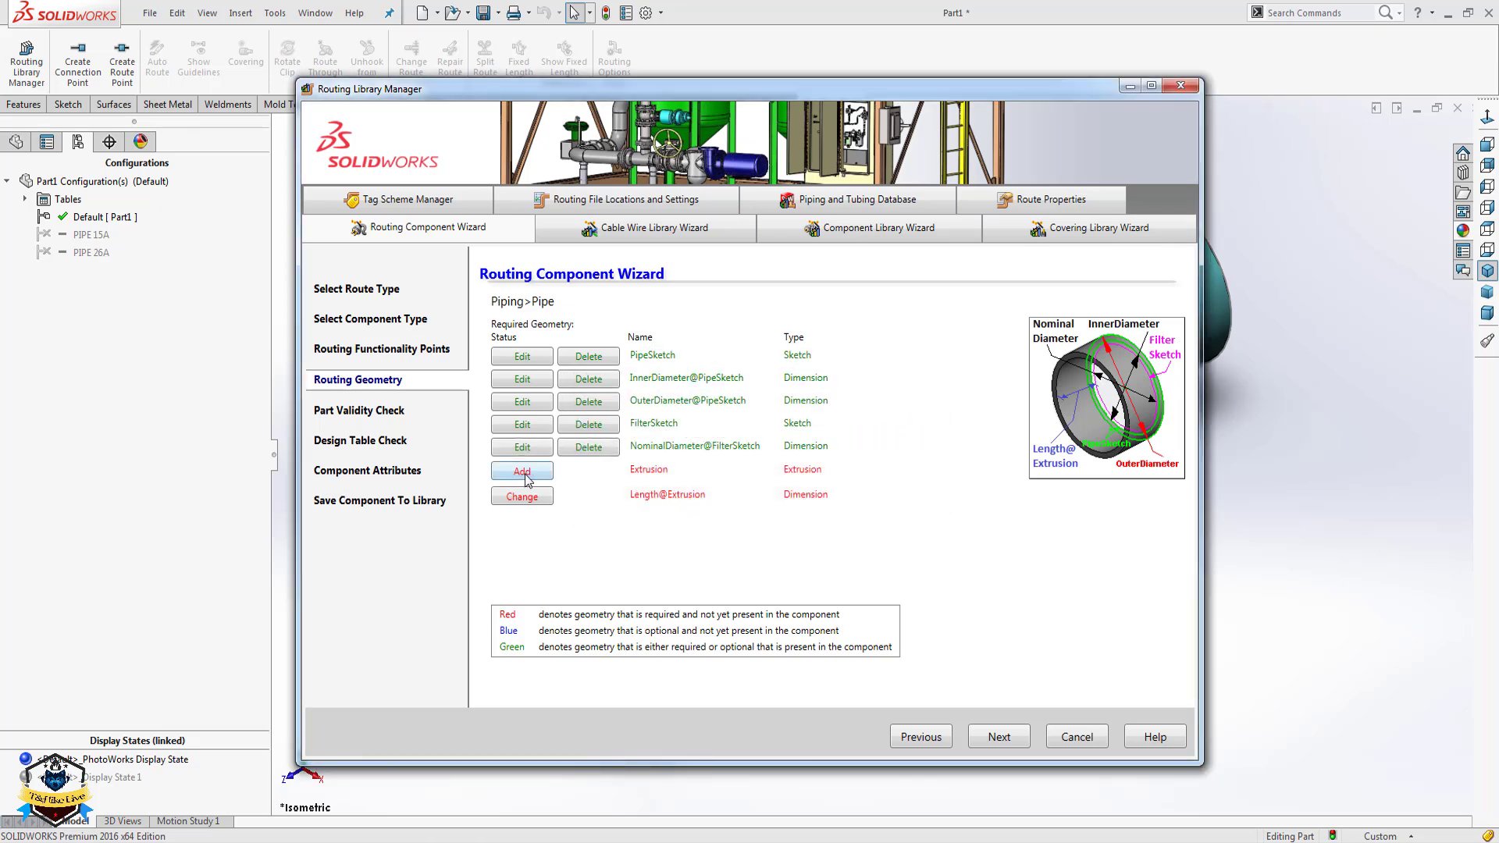
Add the Extrusion and Length@Extrusion routing geometry, accepting the name-change messages.
click(811, 500)
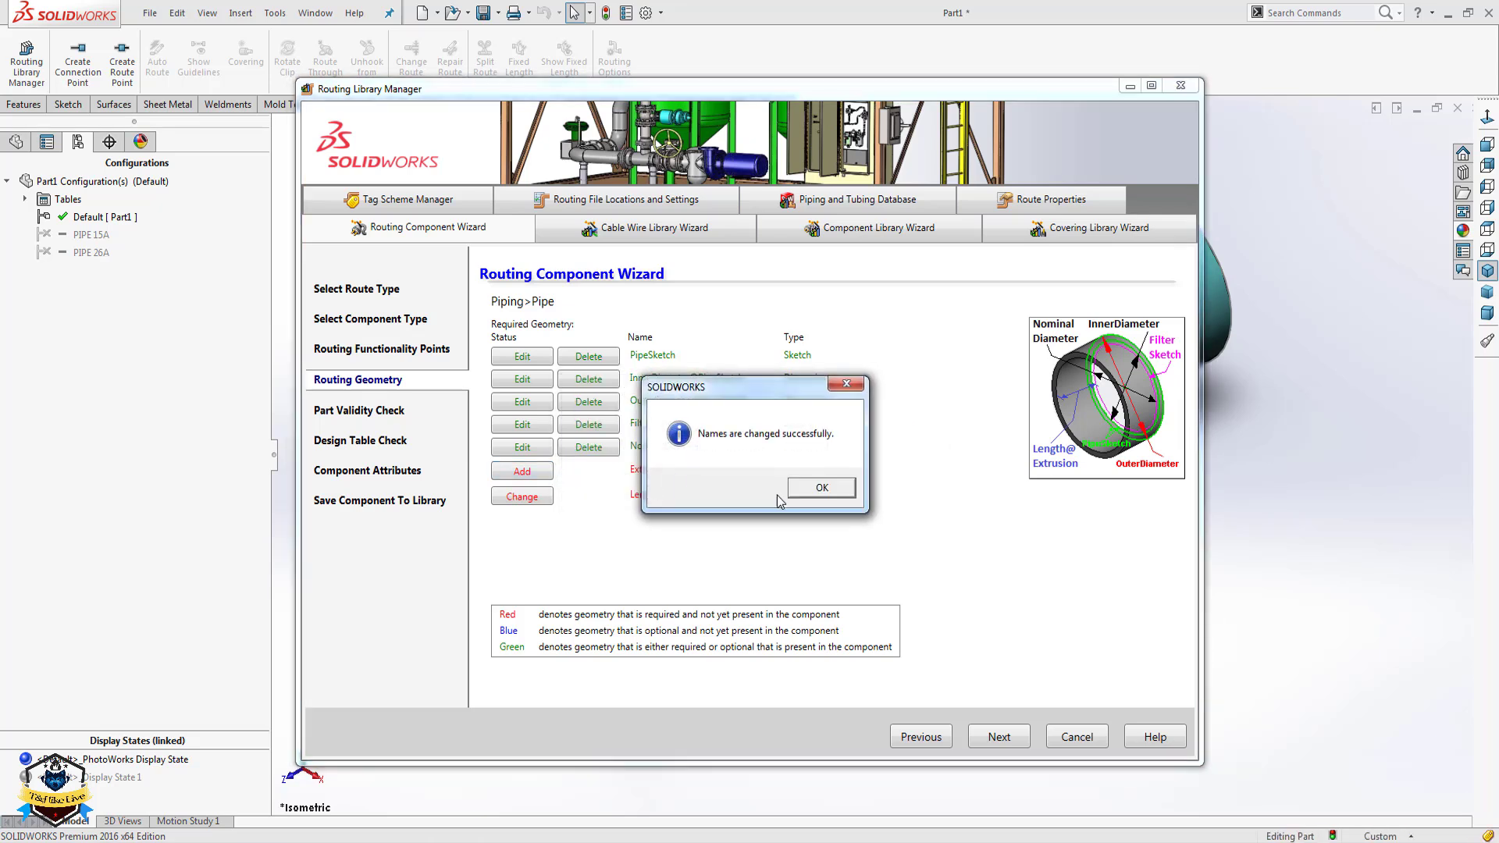
click(790, 496)
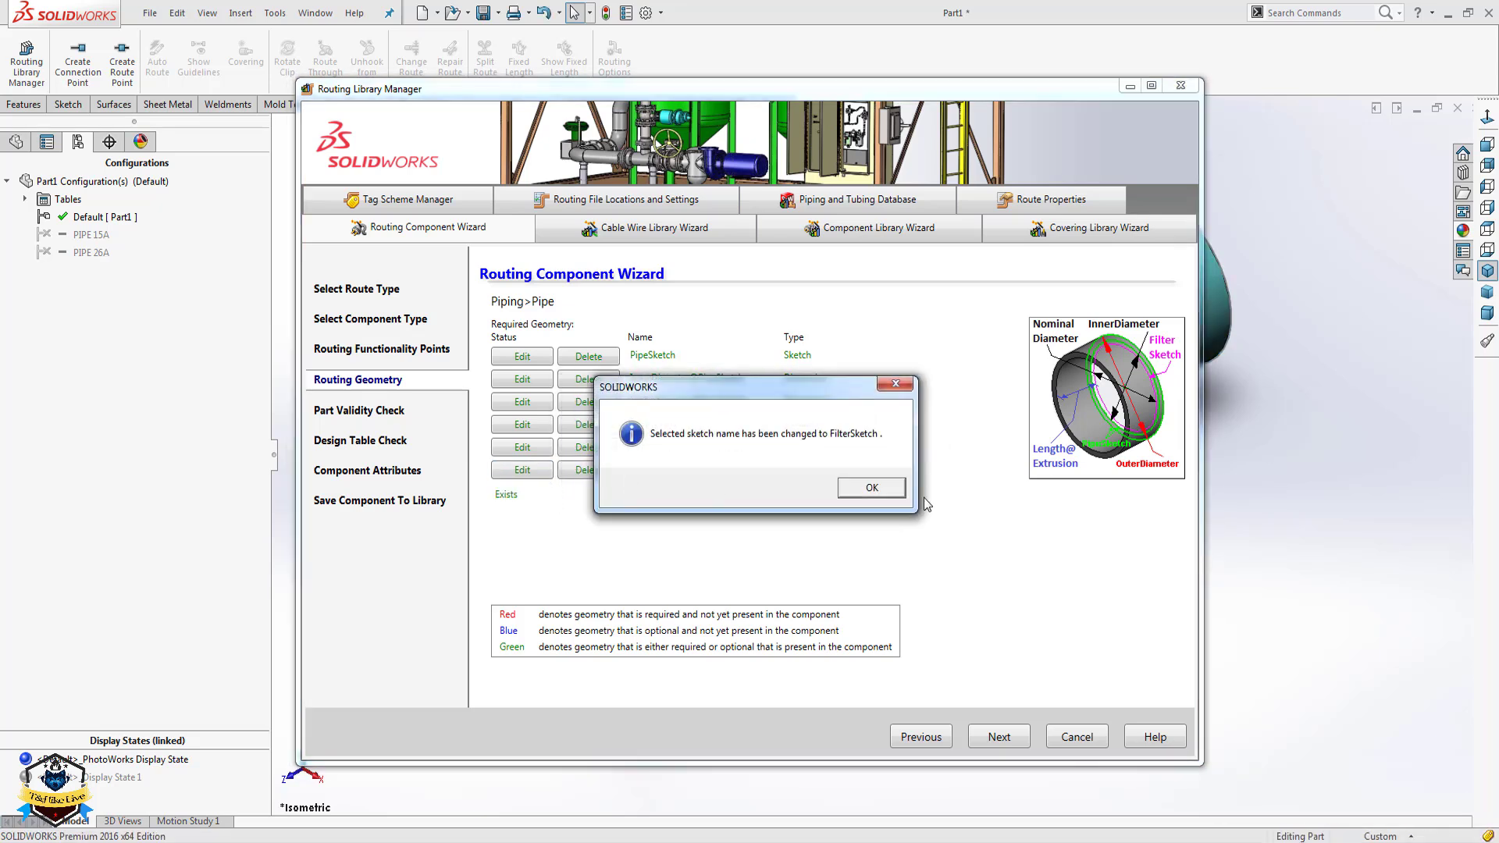
click(868, 492)
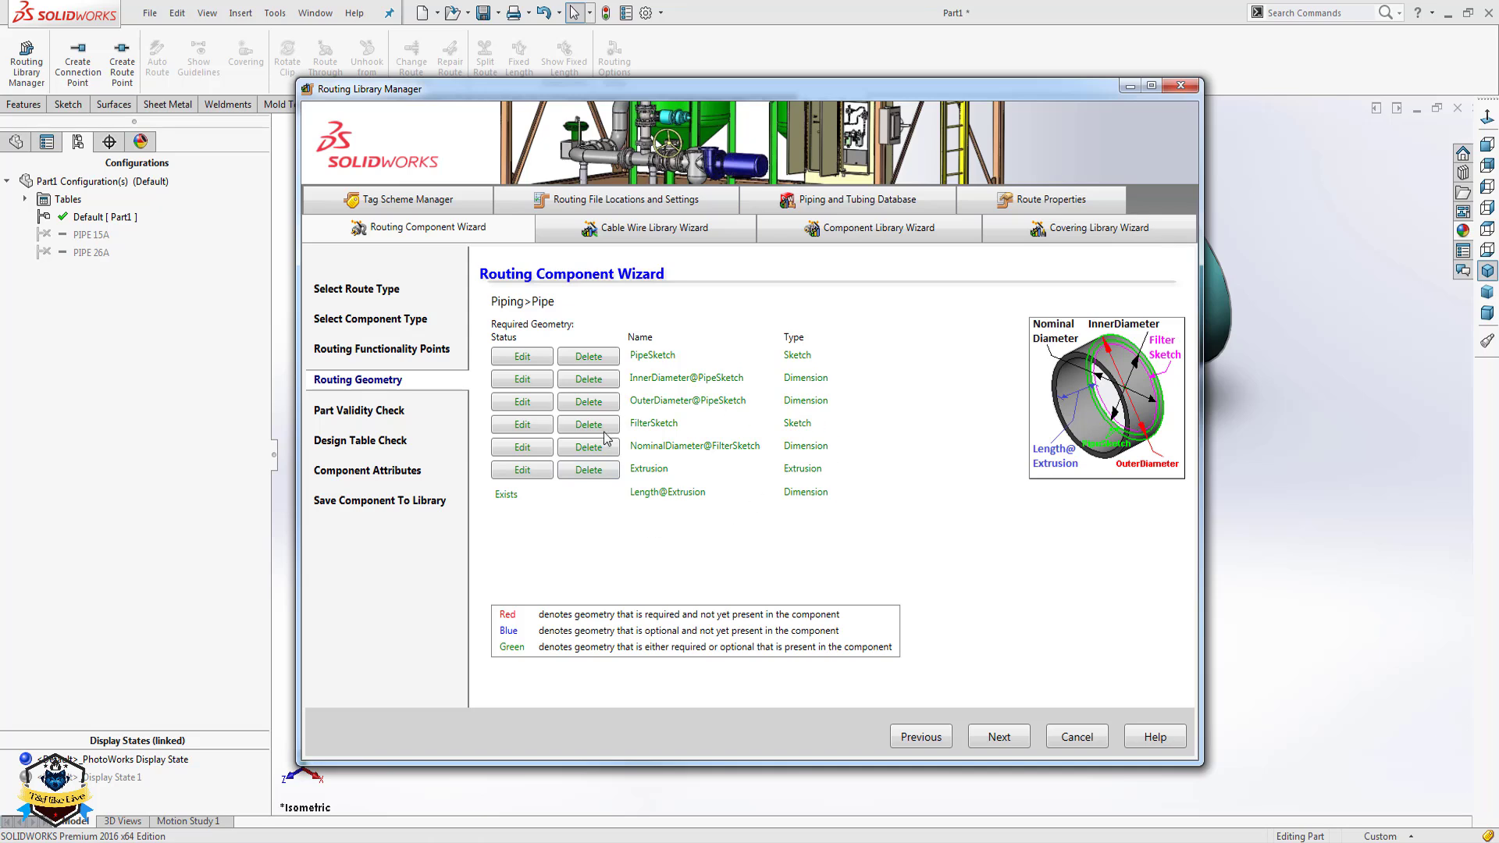
In Design Table Check, map InnerDiameter@PipeSketch to the existing ID@PipeSketch column.
click(999, 743)
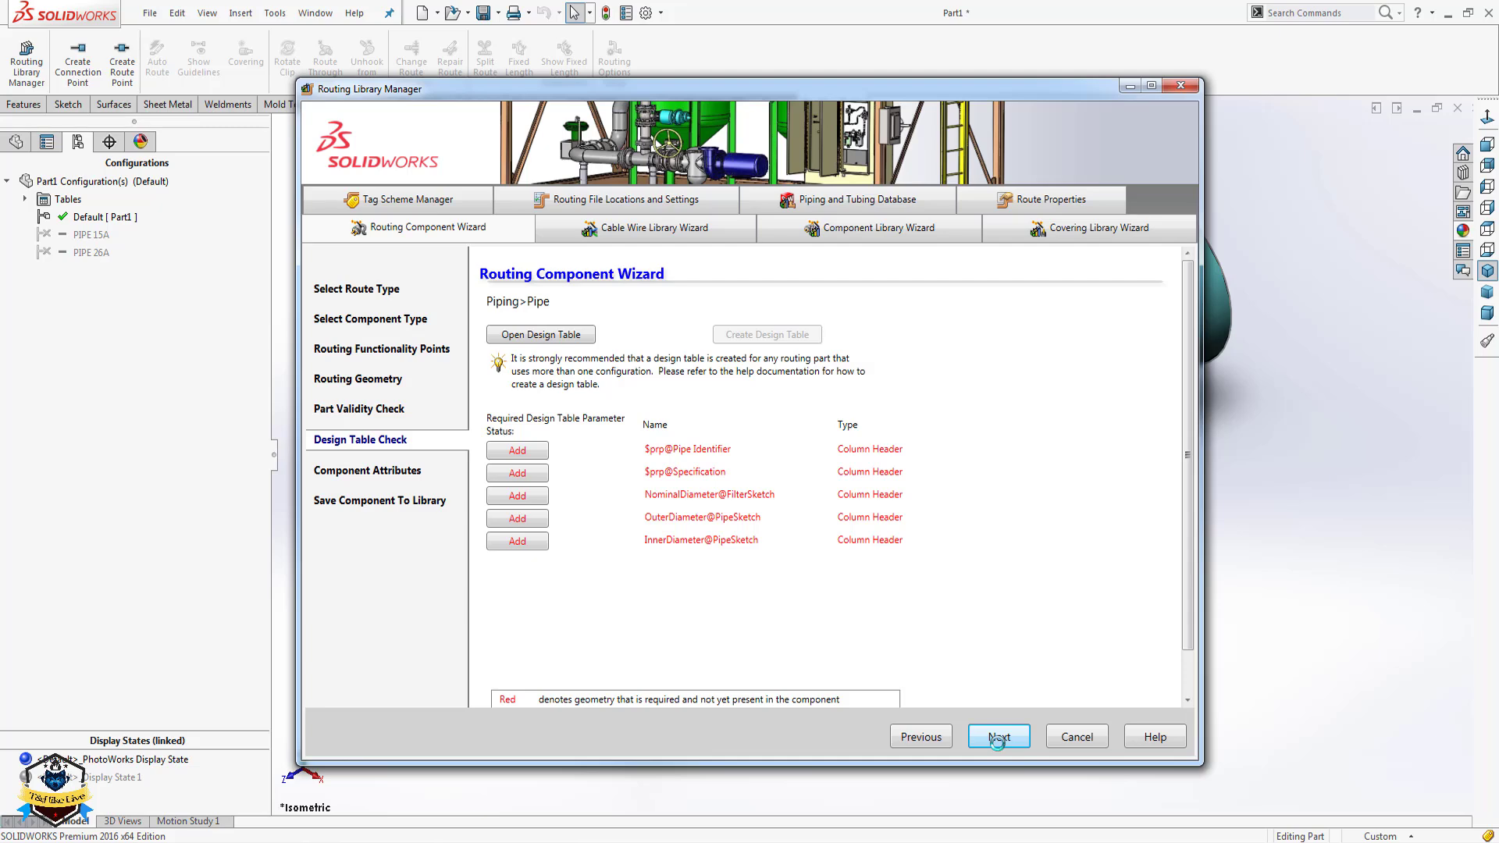
click(531, 541)
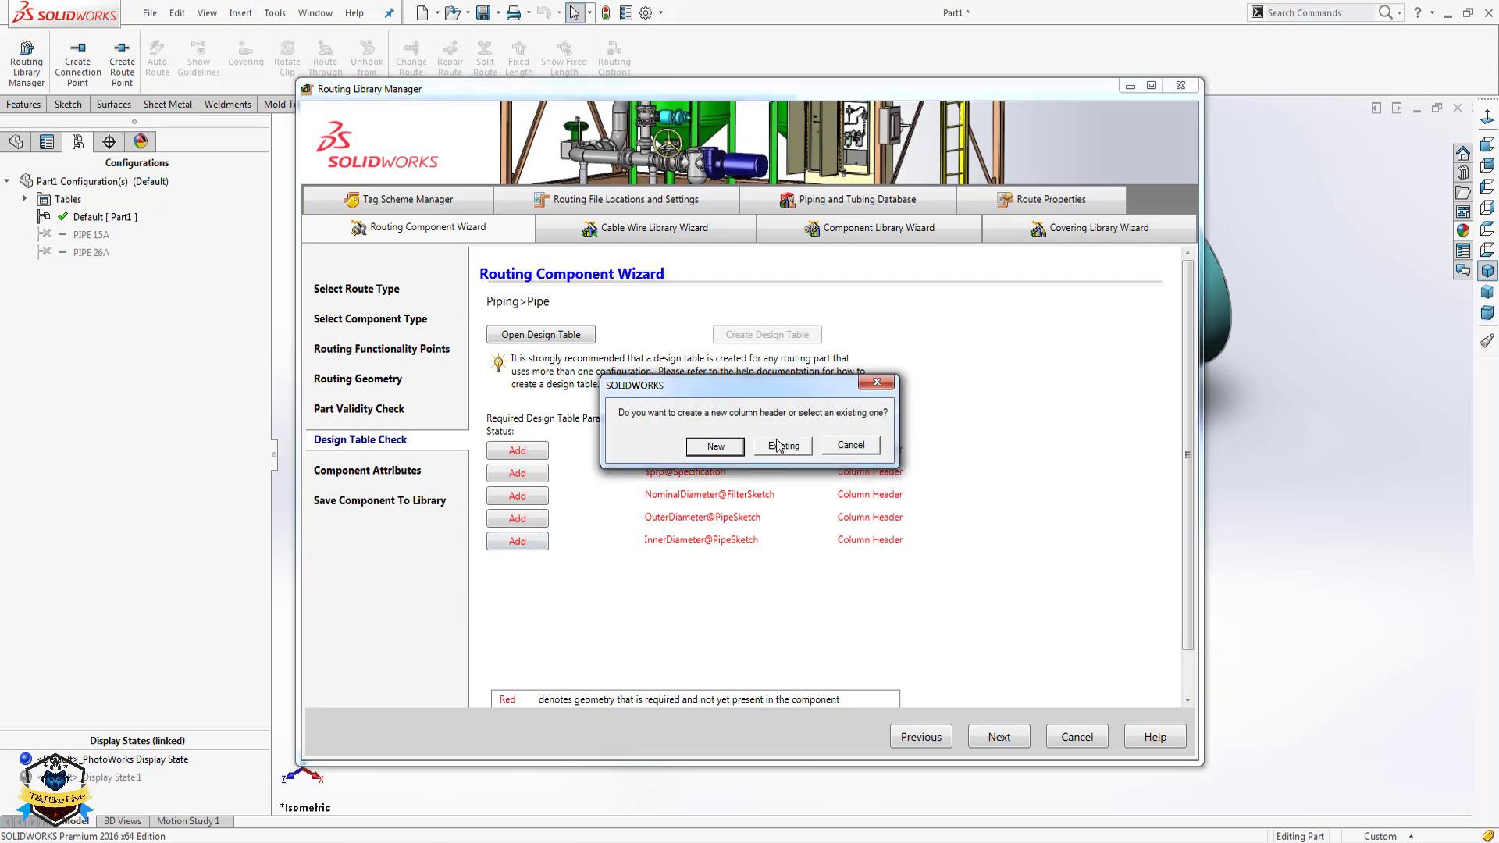
click(781, 444)
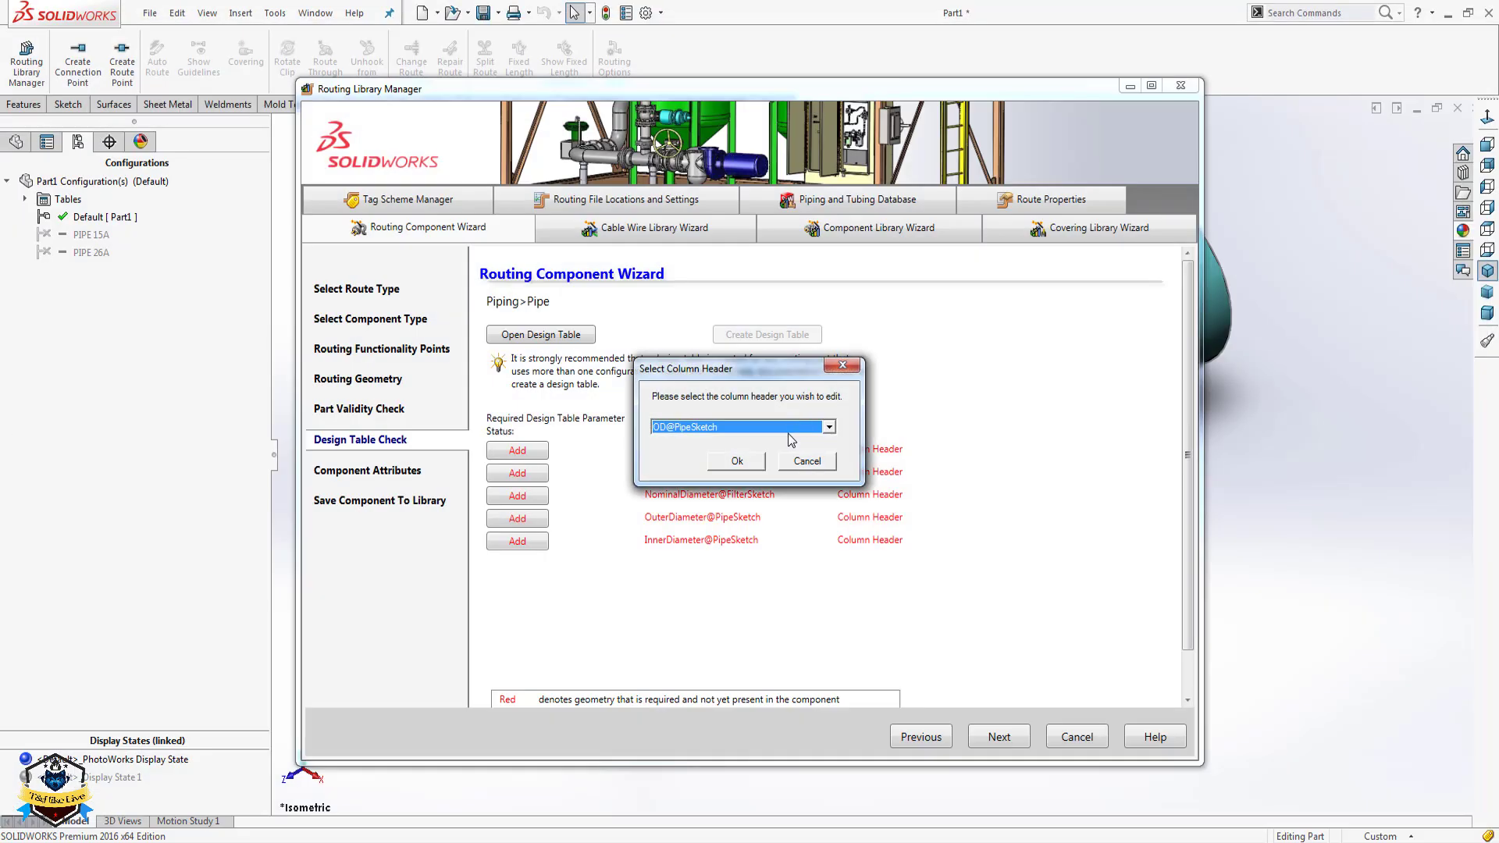
click(790, 429)
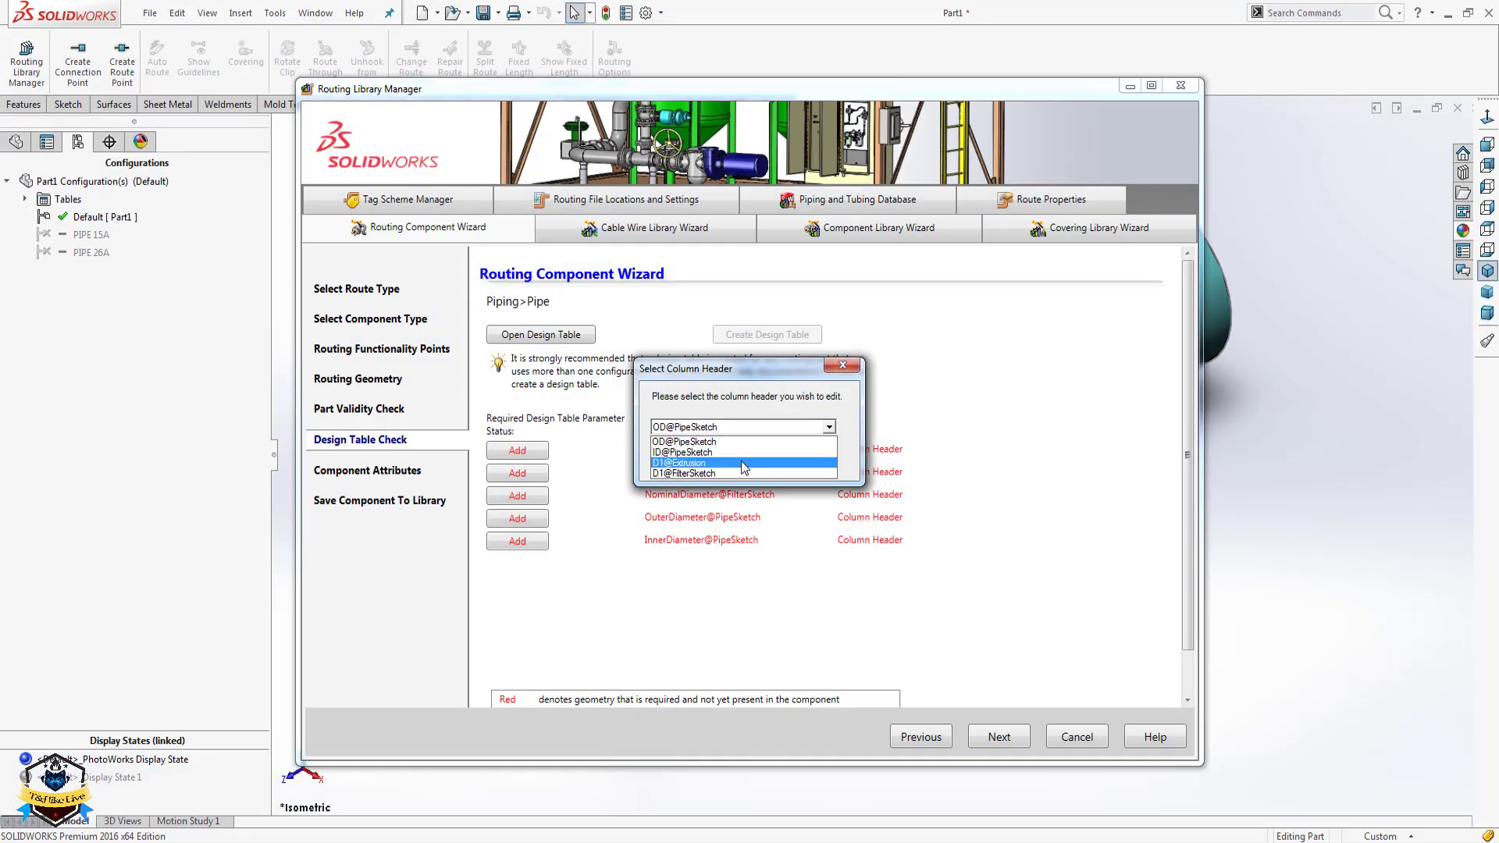
click(740, 454)
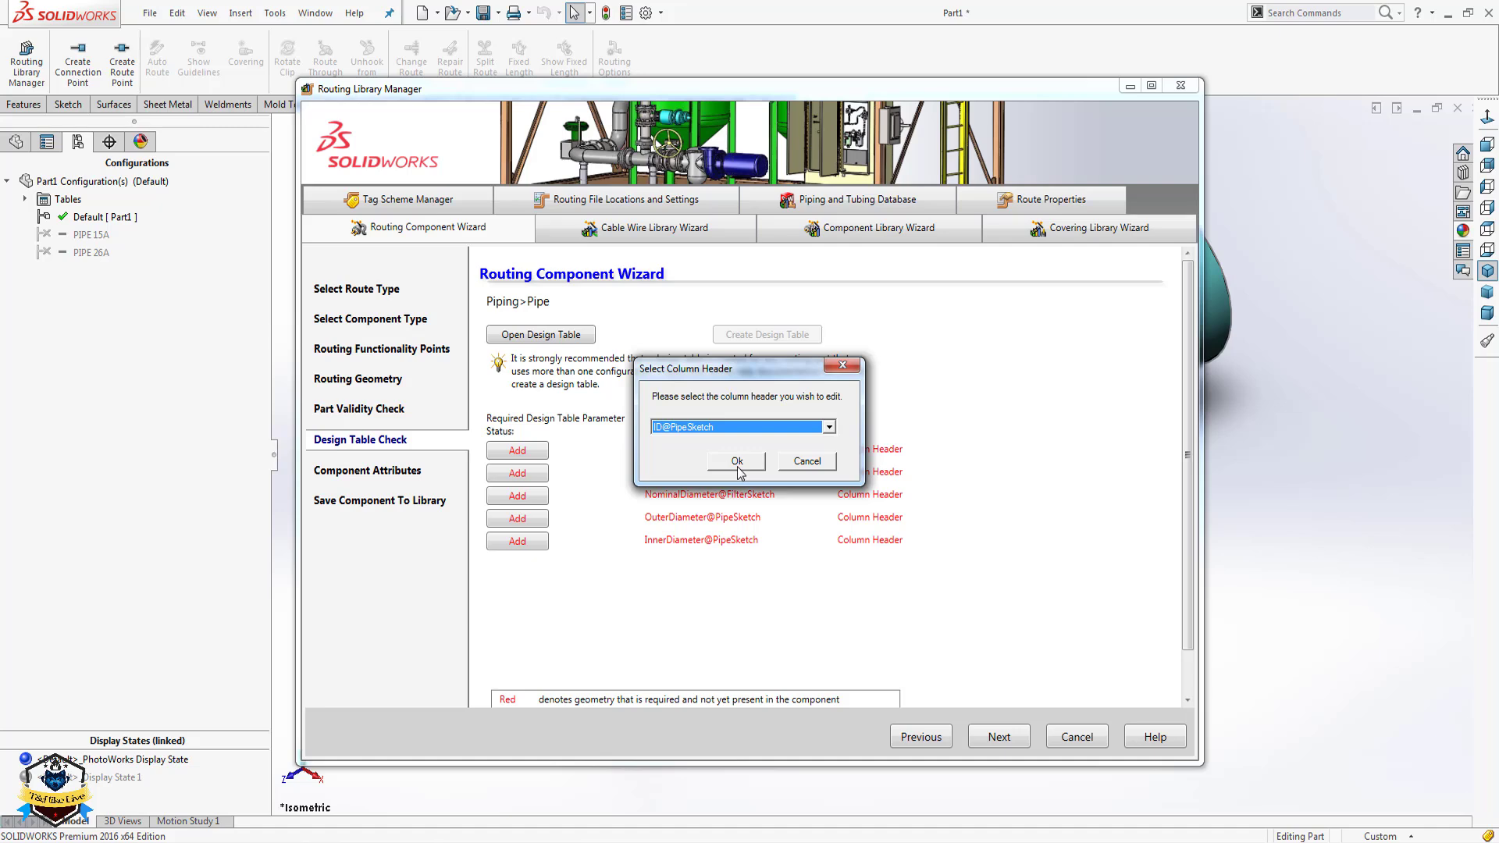
click(738, 468)
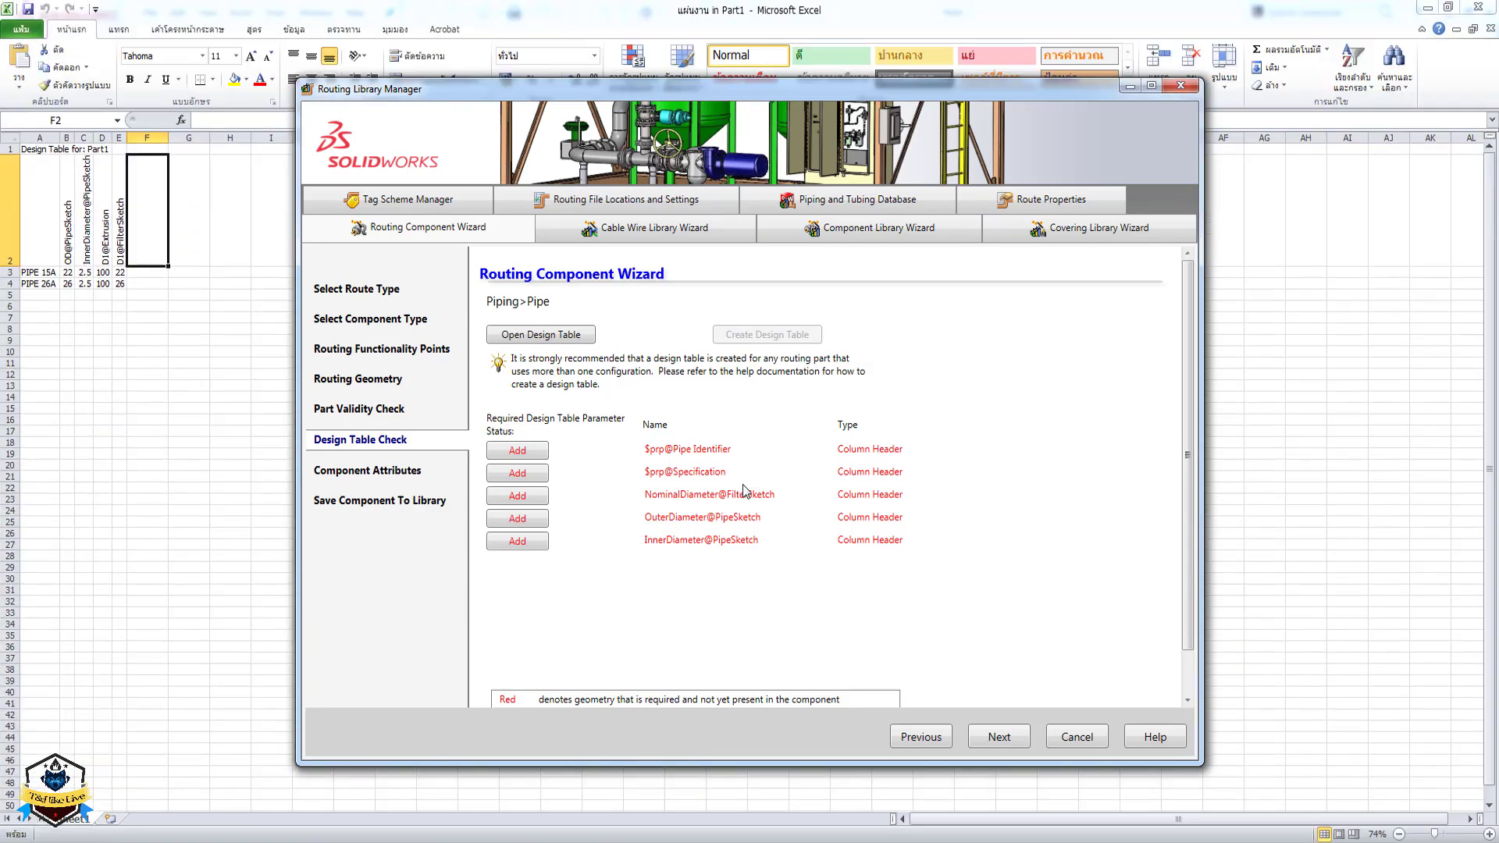
click(743, 490)
click(877, 480)
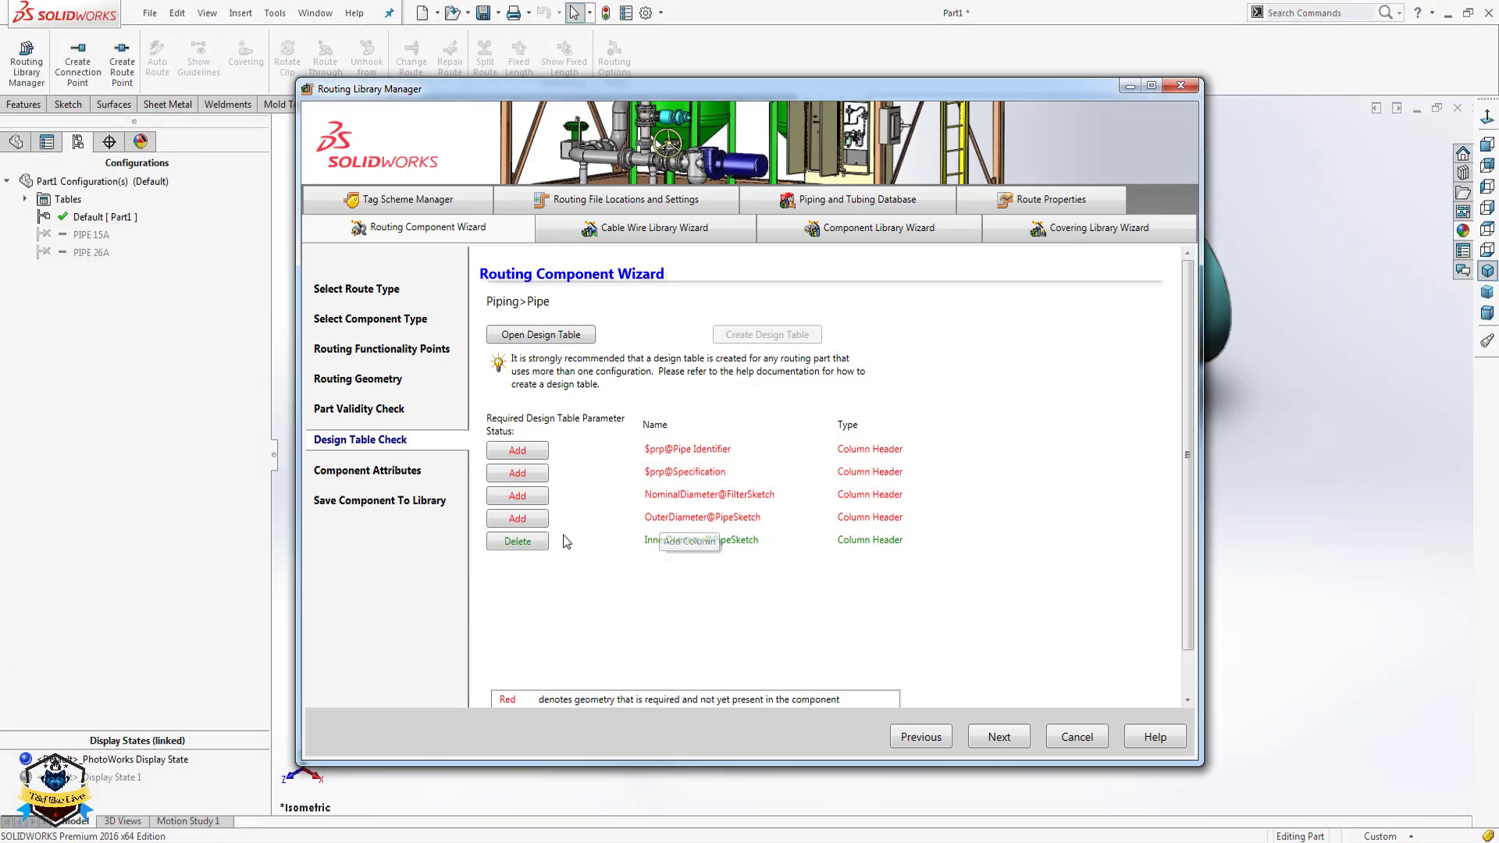
Map the OuterDiameter@PipeSketch header to the existing OD@PipeSketch column.
click(531, 522)
click(771, 450)
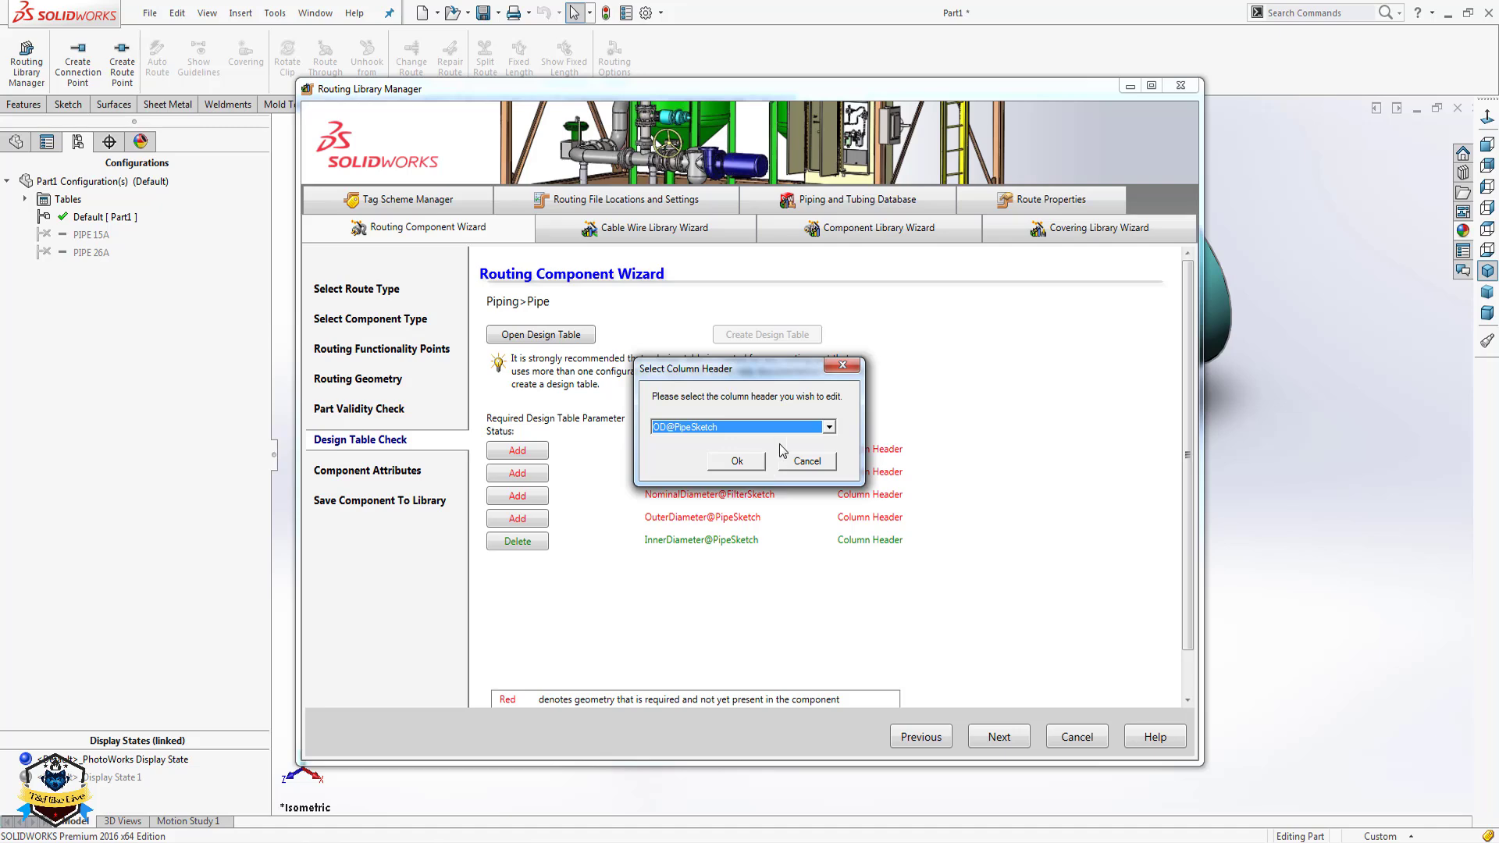
click(738, 462)
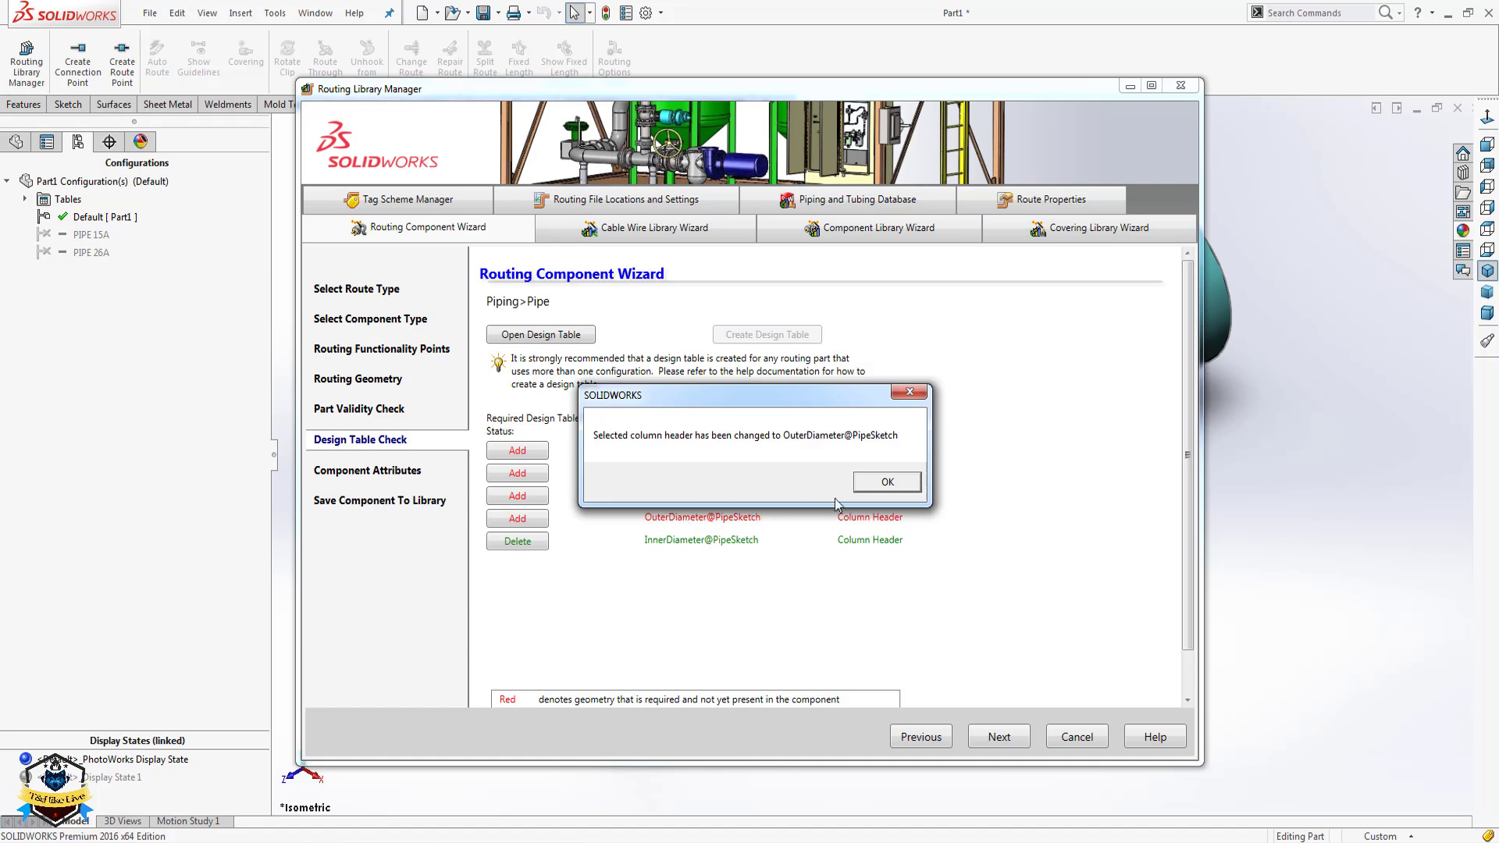
click(887, 484)
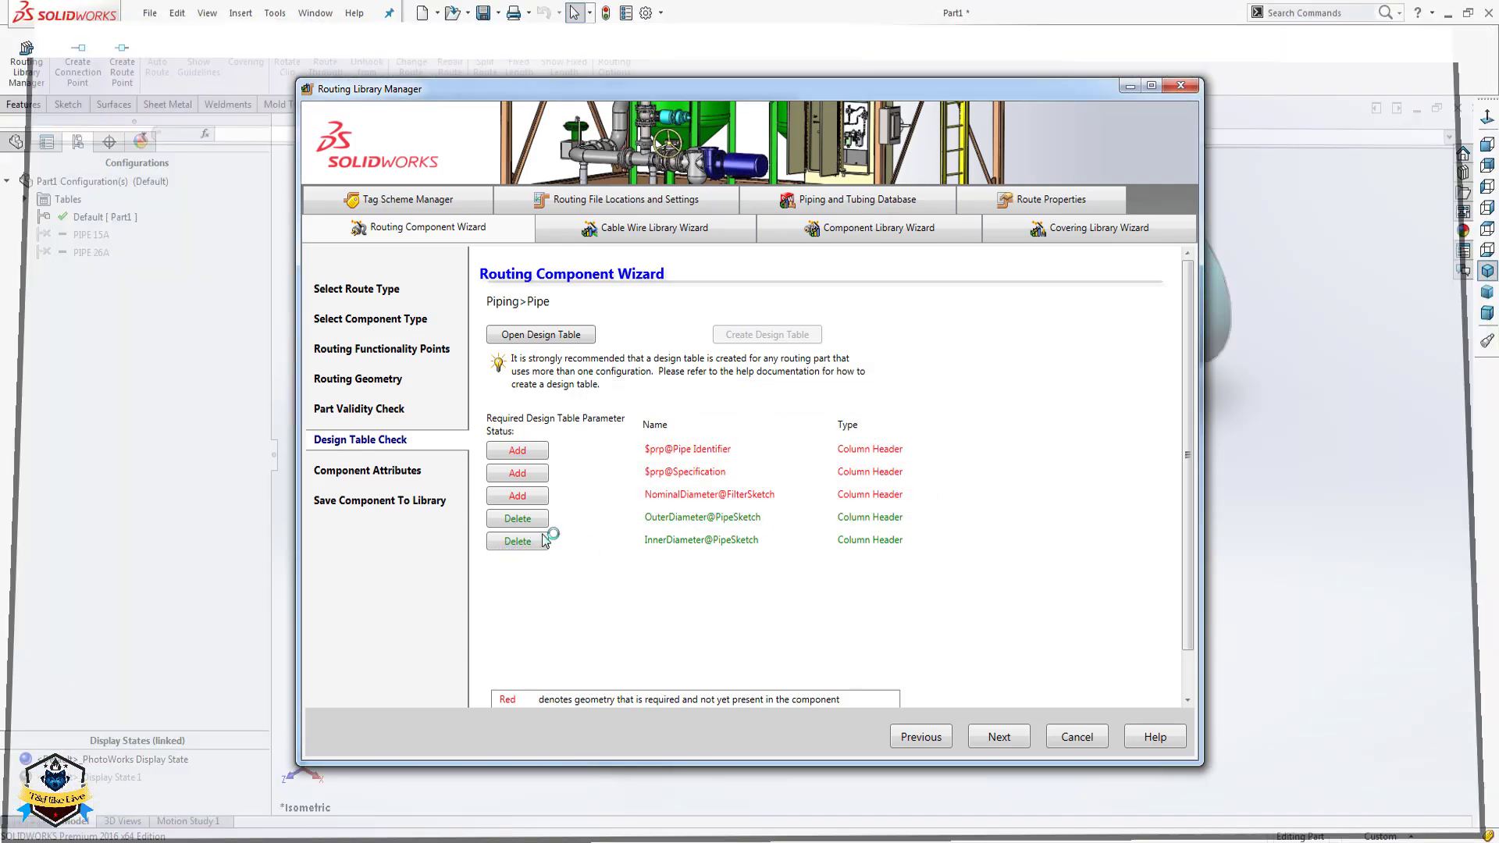
click(740, 500)
Map NominalDiameter@FilterSketch to the existing D1@FilterSketch column, then continue past the check.
click(781, 443)
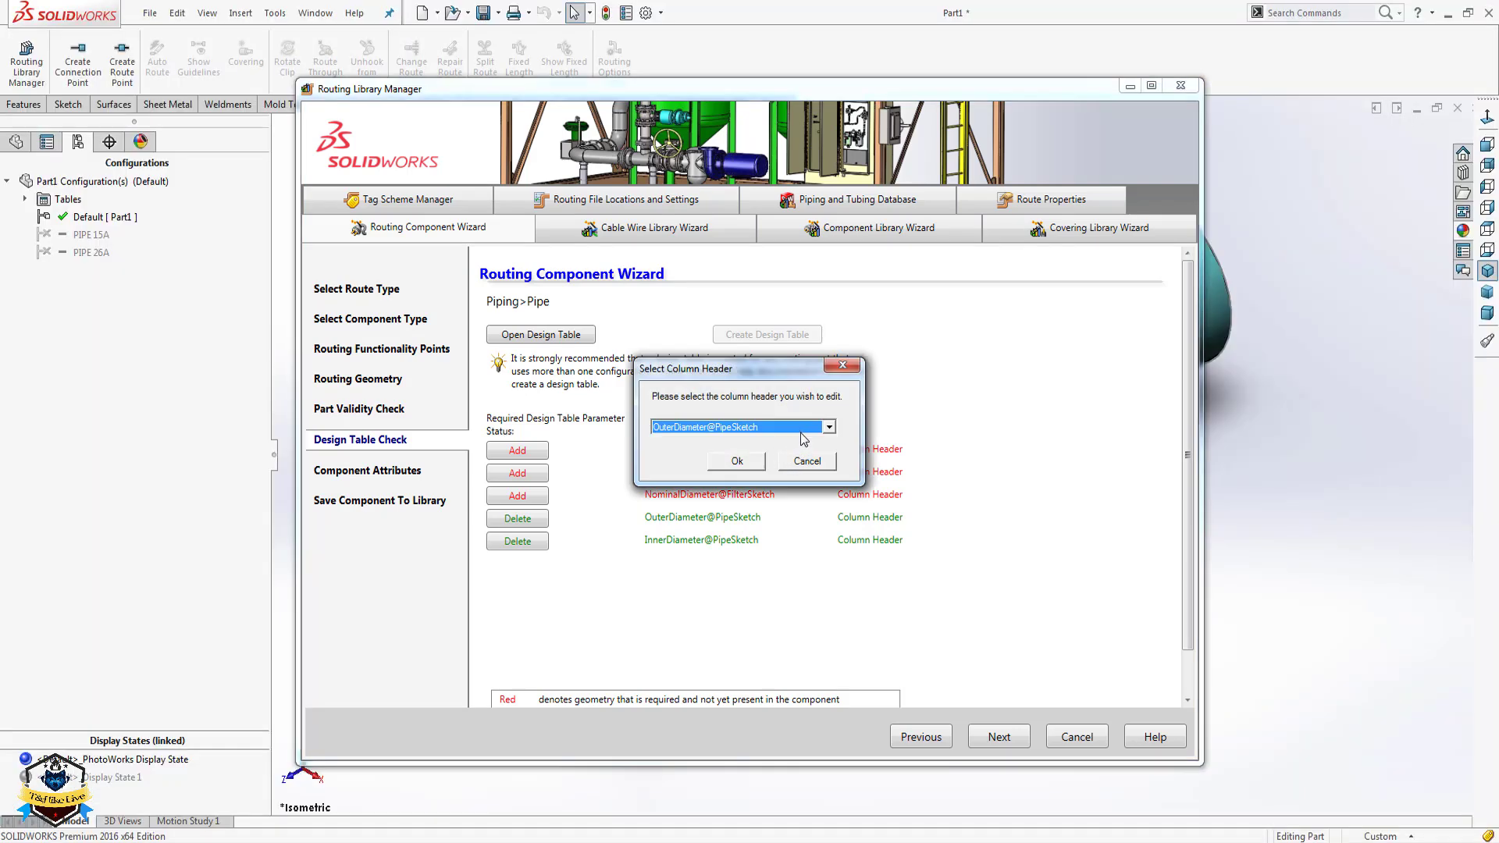
click(799, 430)
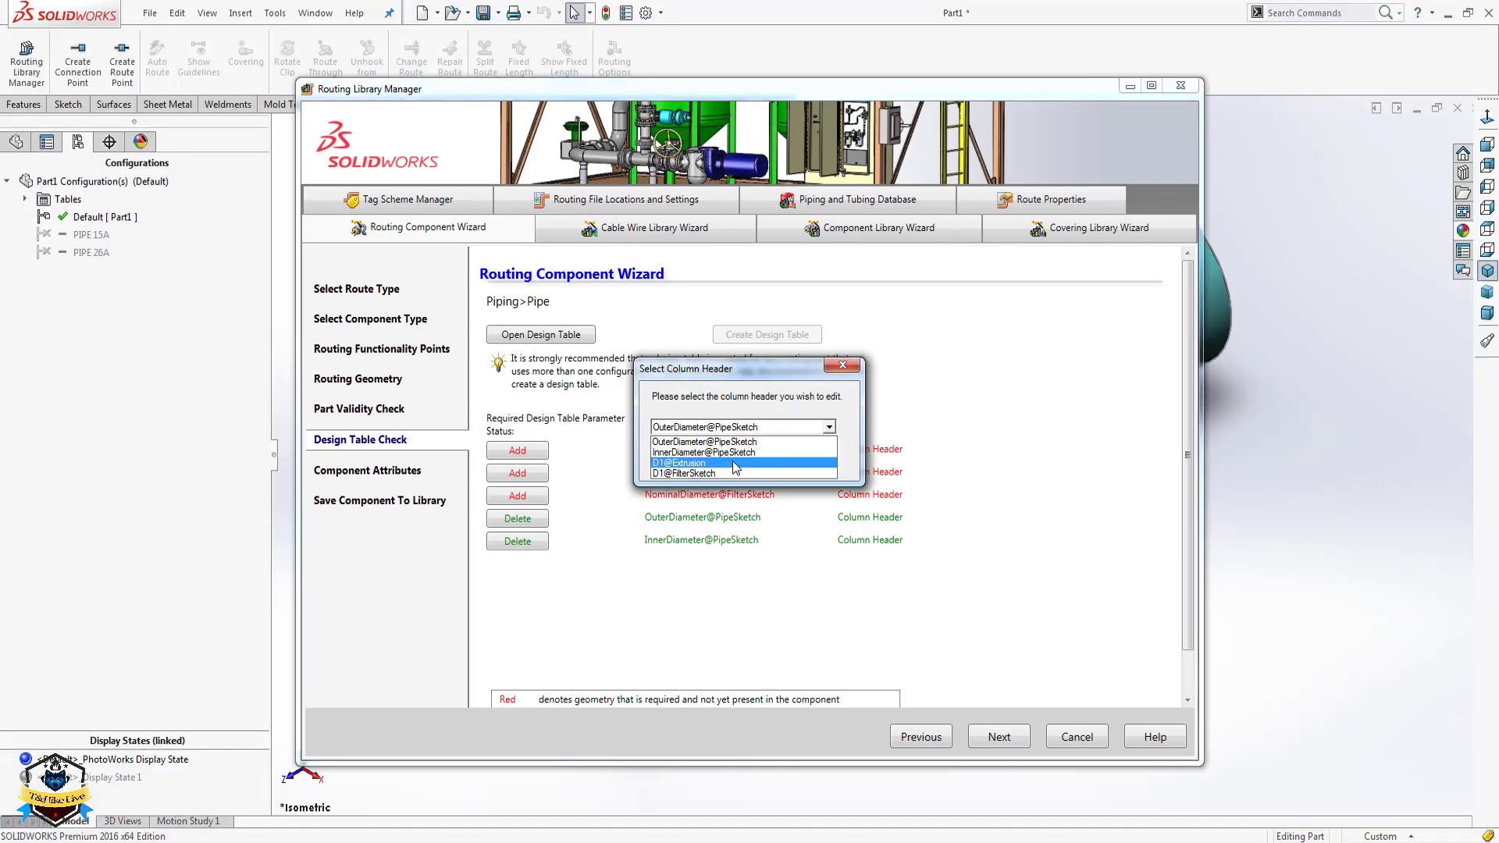
click(734, 467)
drag(742, 368, 839, 316)
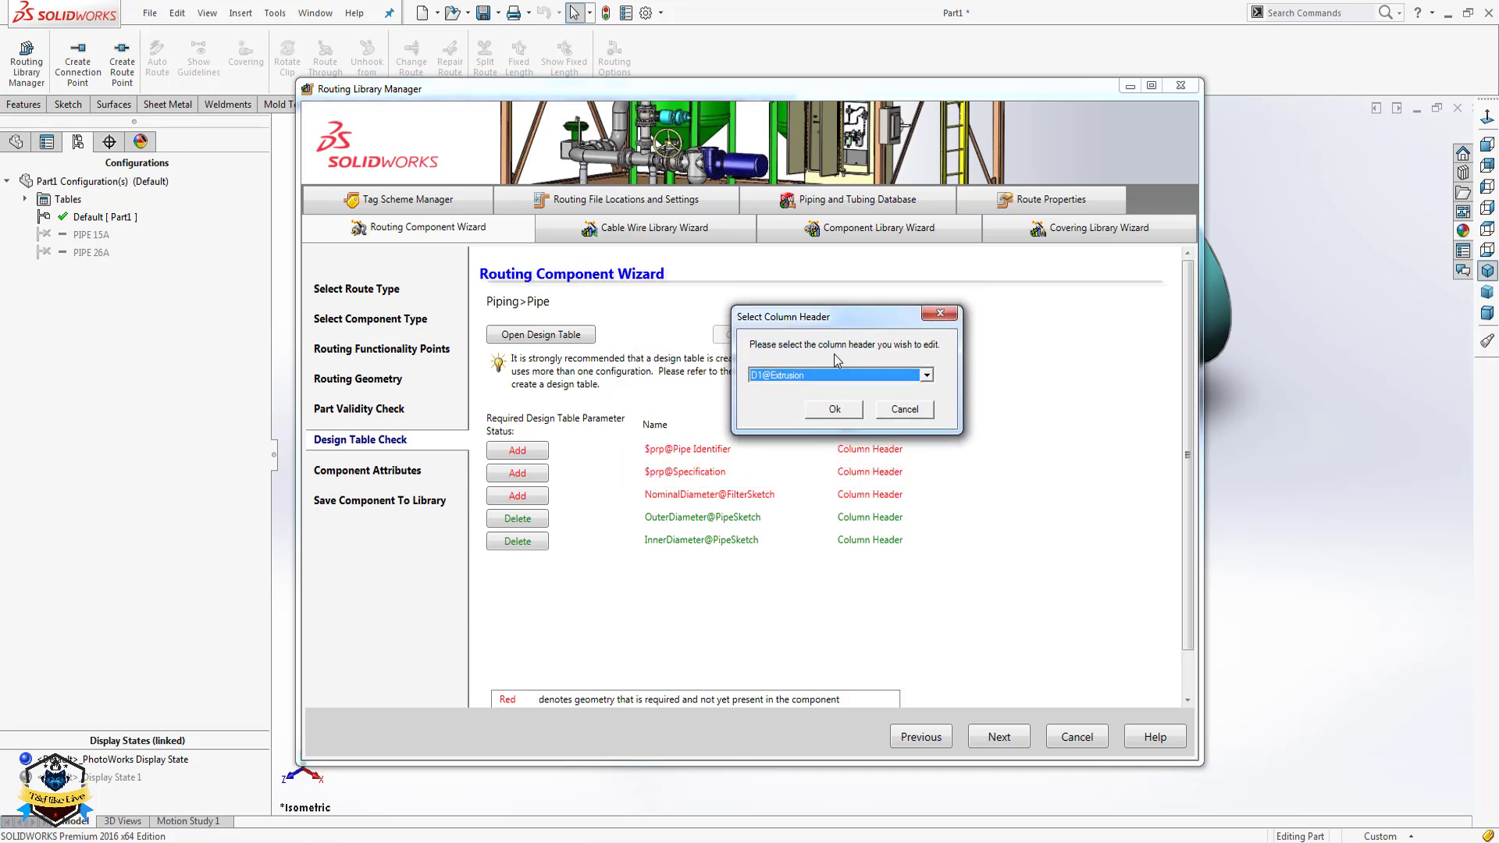
click(826, 373)
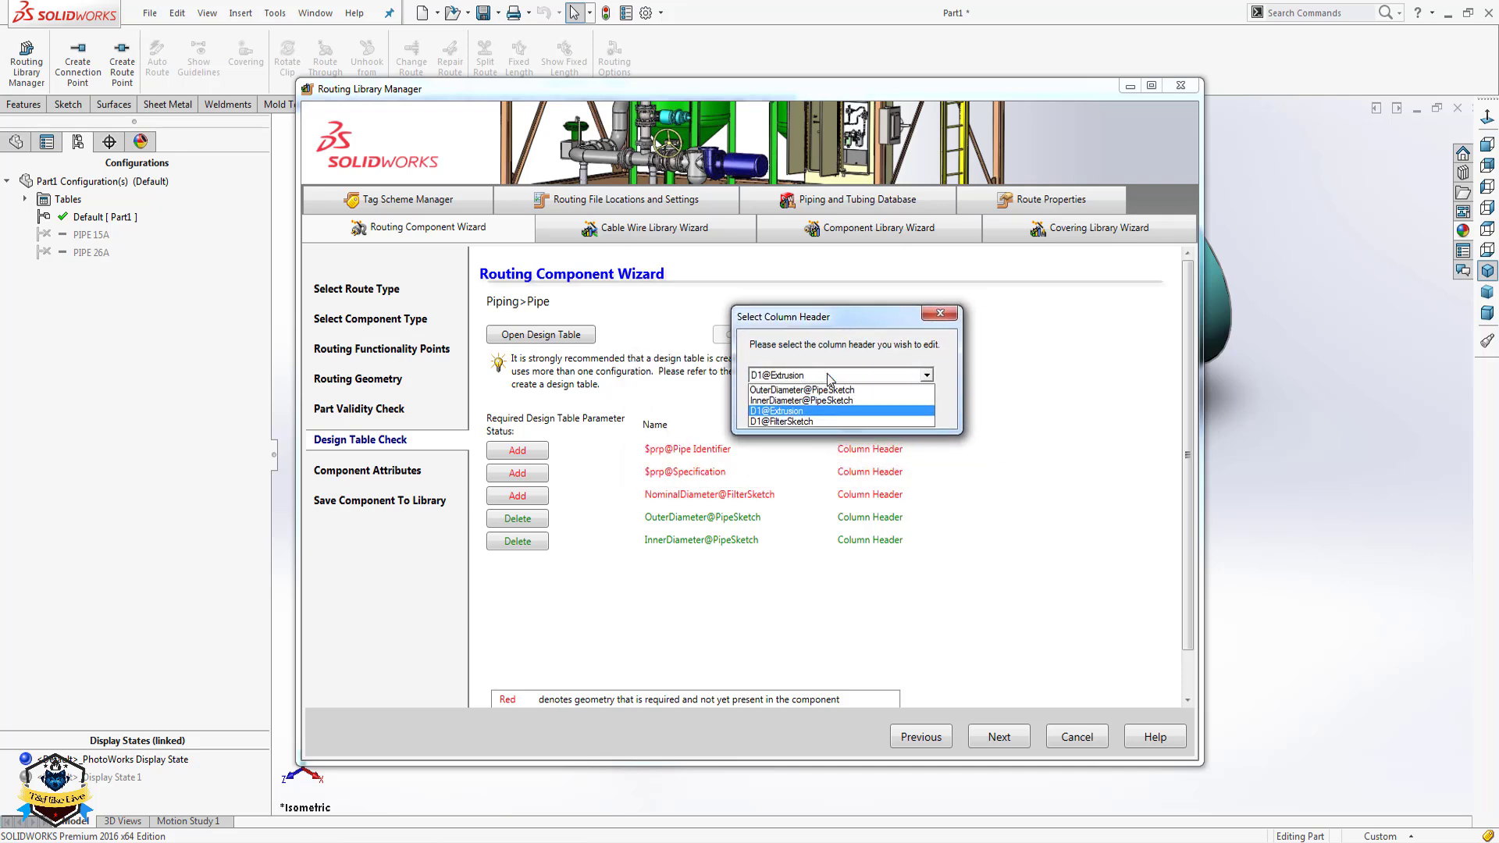
click(806, 421)
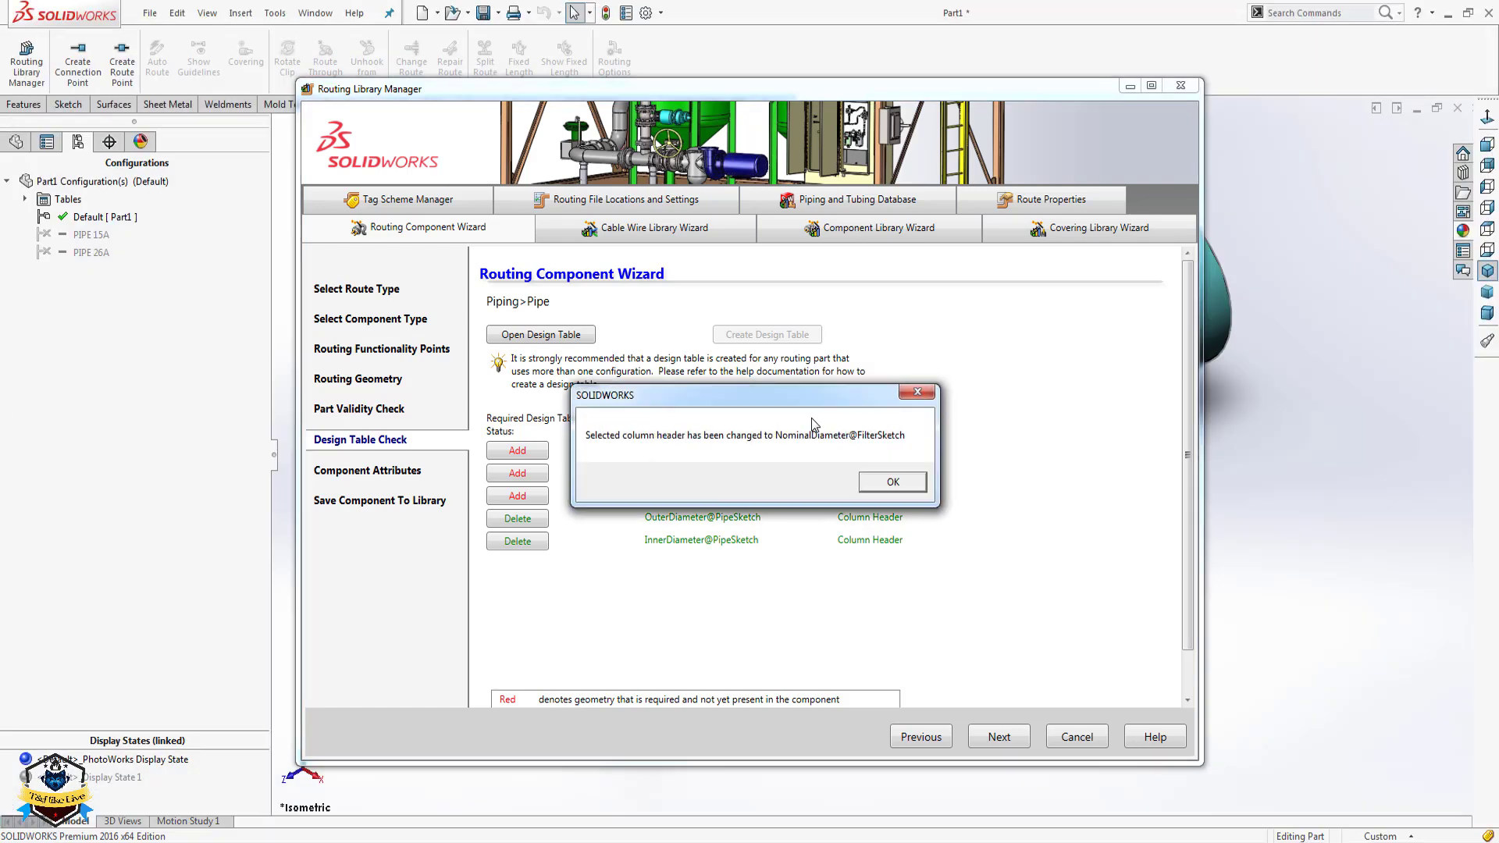
click(891, 482)
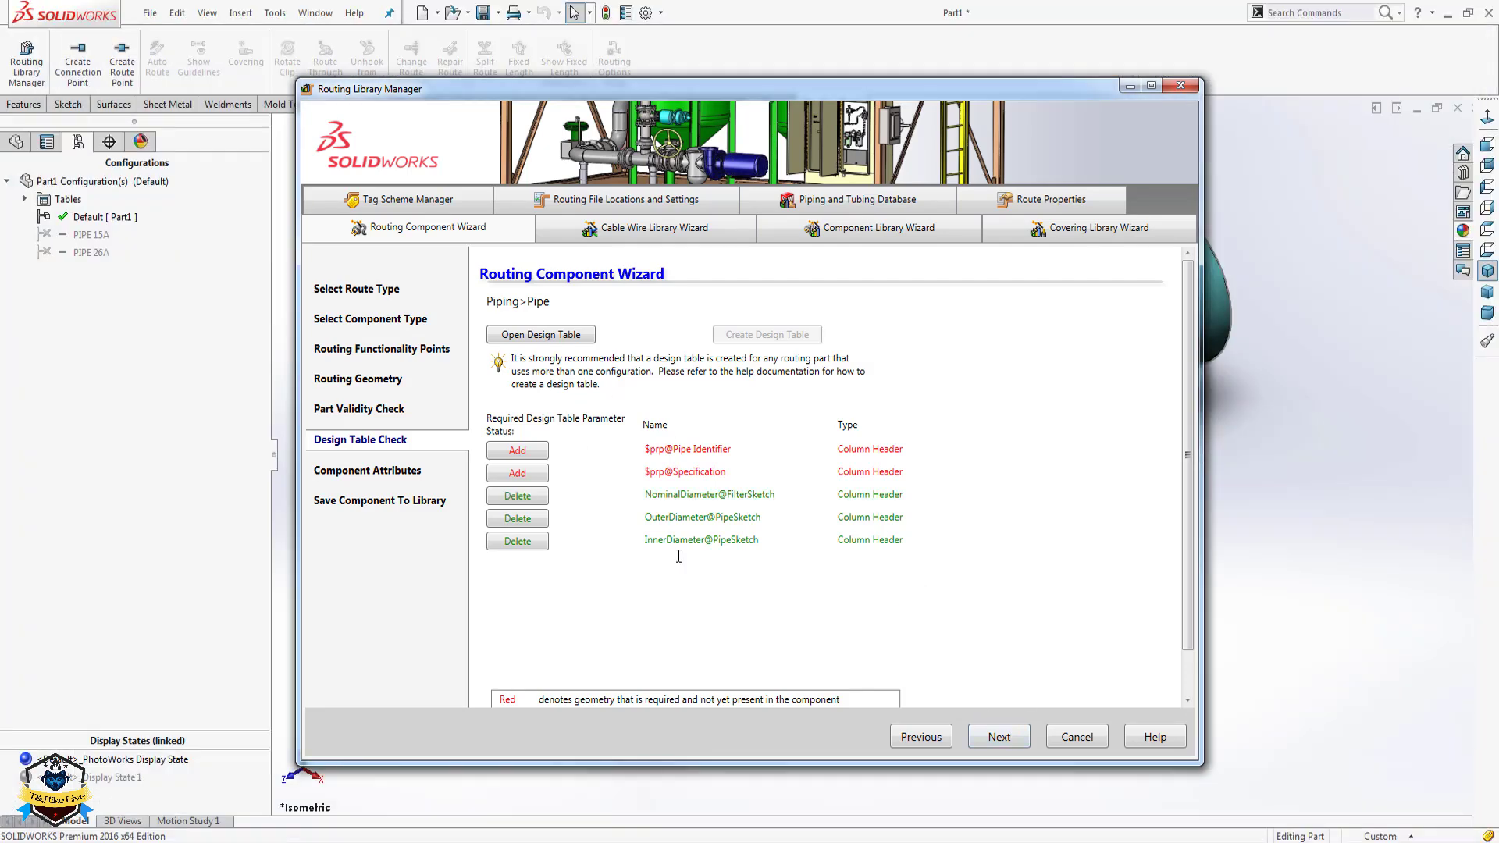
click(997, 745)
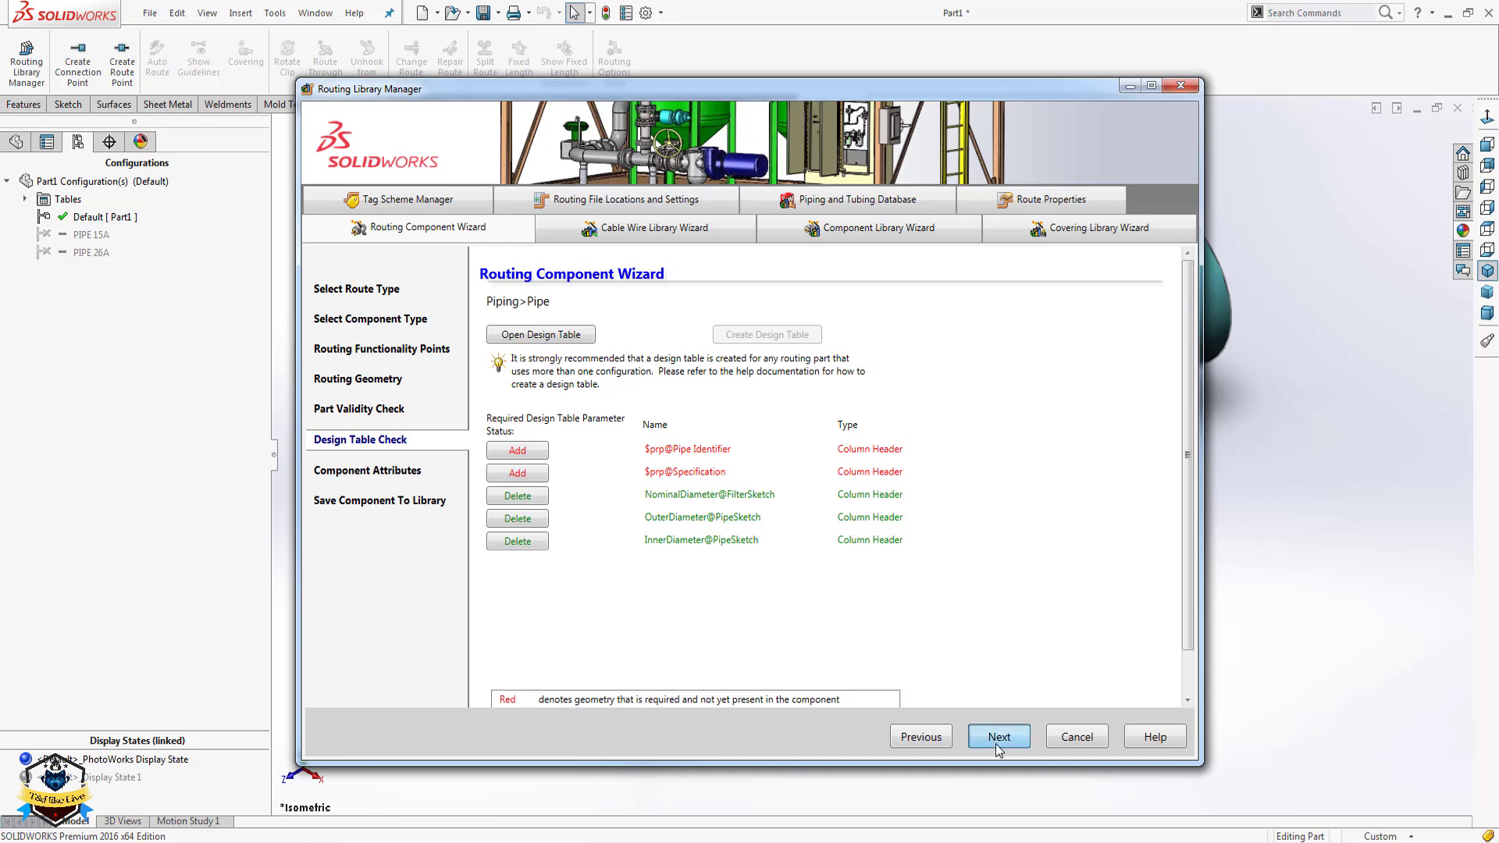
Save the component as PIPE PVC in the Desktop Routing library folder.
click(997, 745)
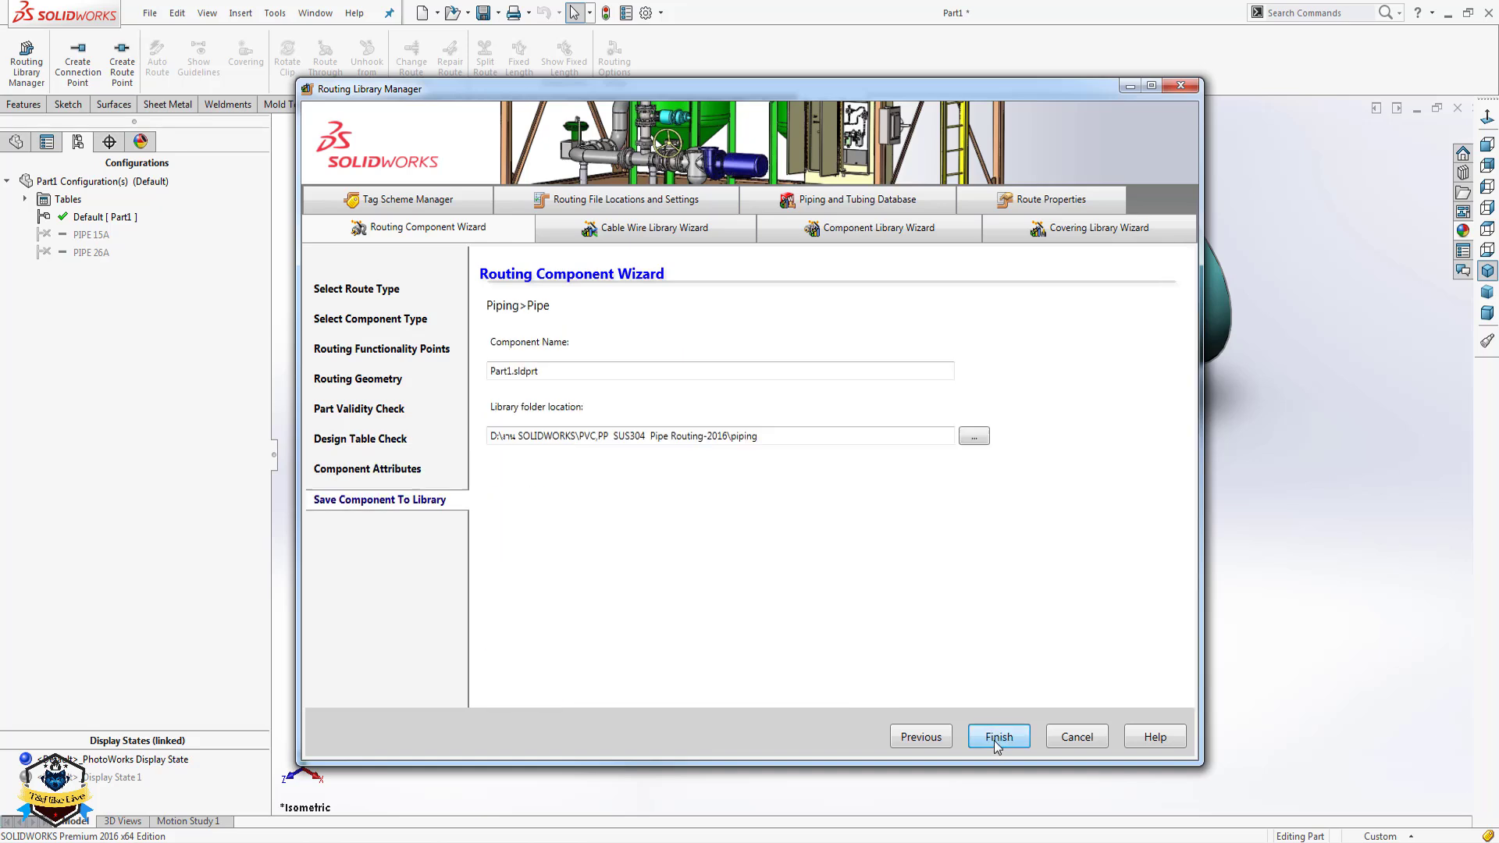
click(974, 439)
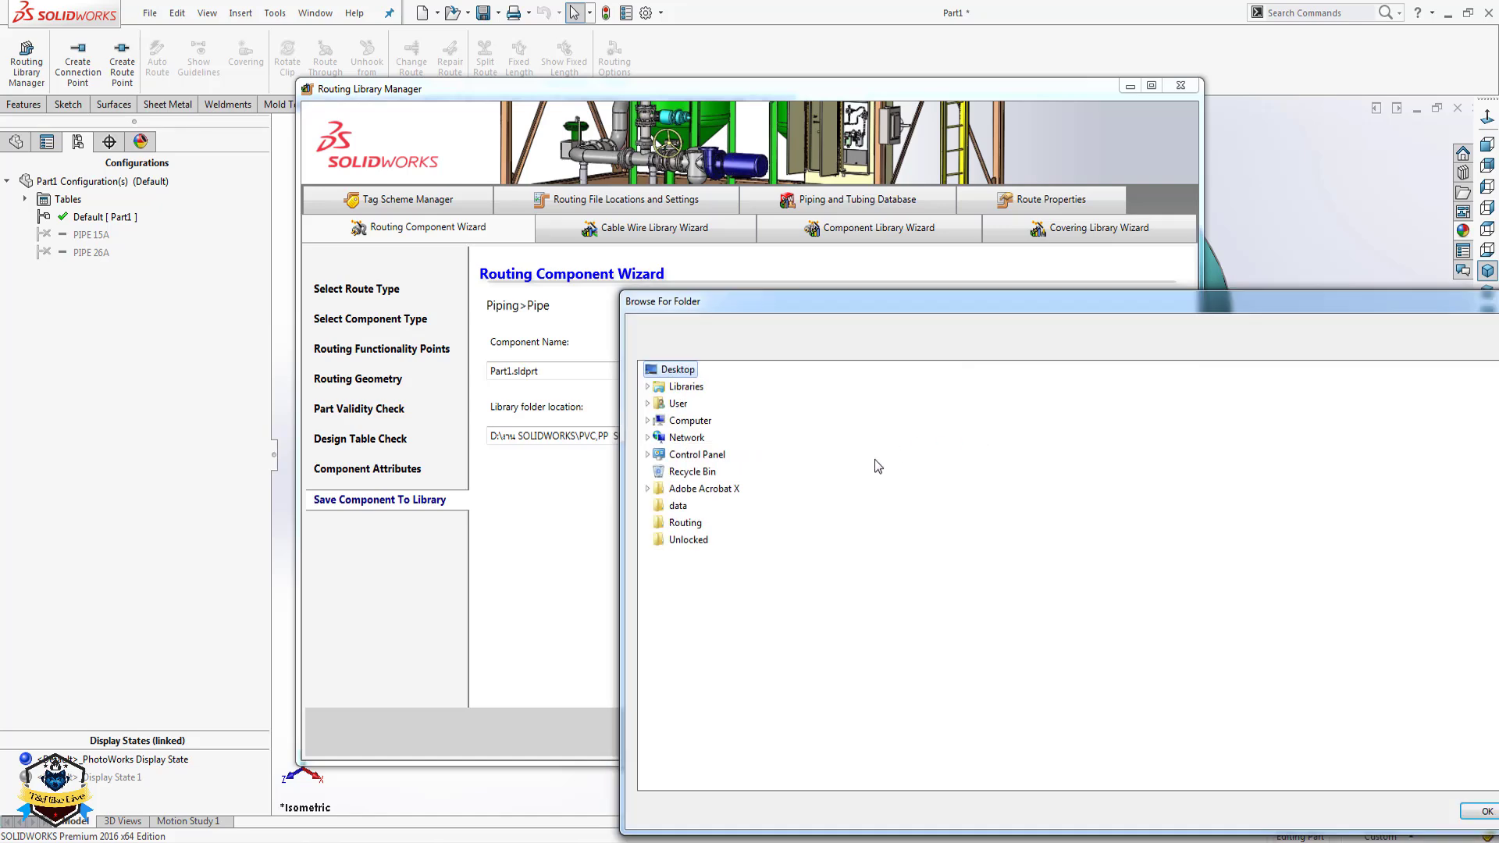
click(686, 522)
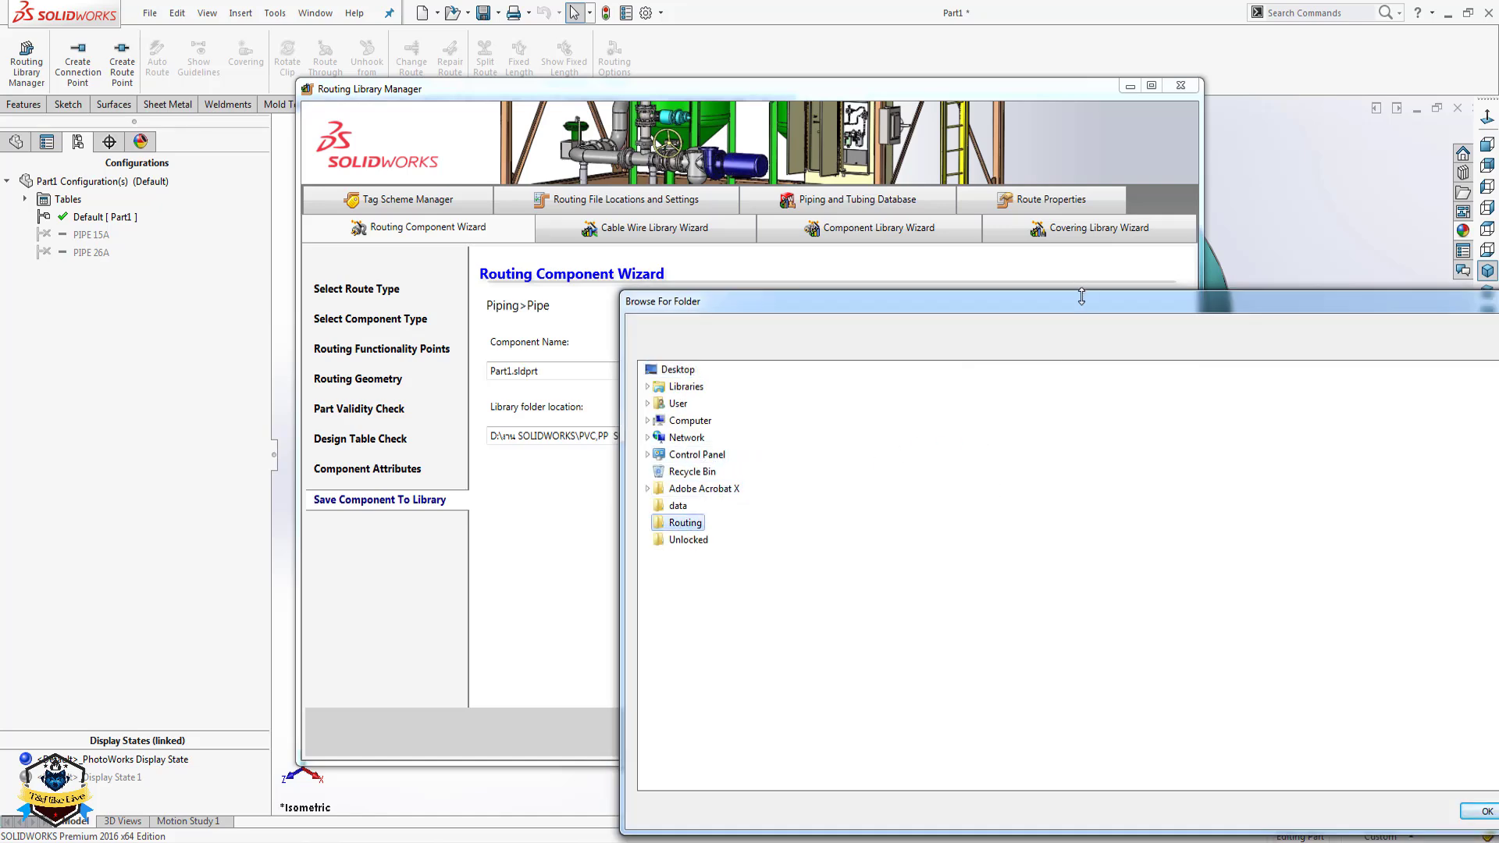
drag(1077, 305, 691, 196)
click(1107, 697)
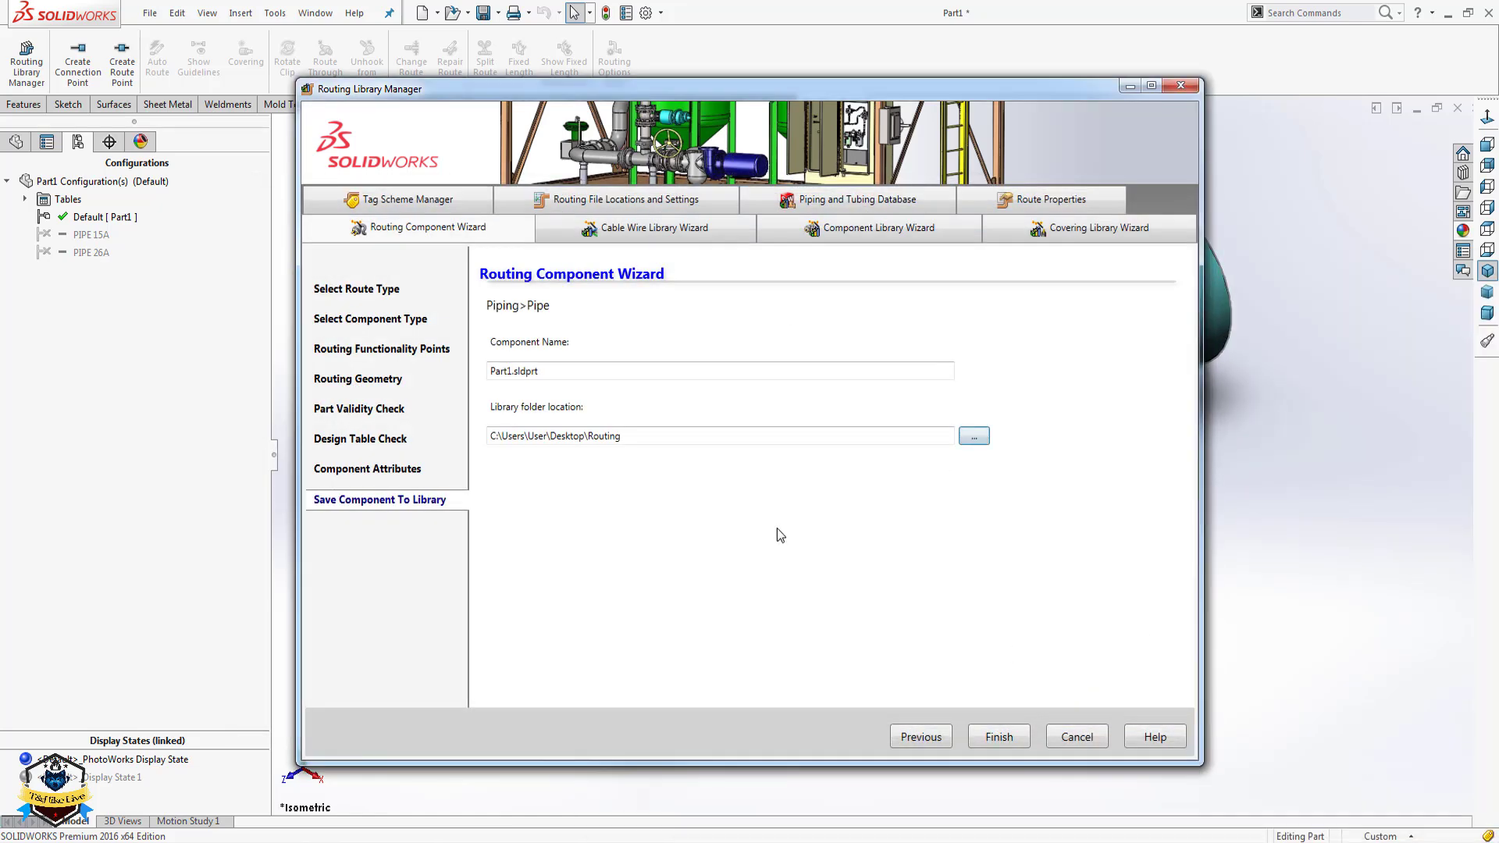
drag(560, 367, 389, 391)
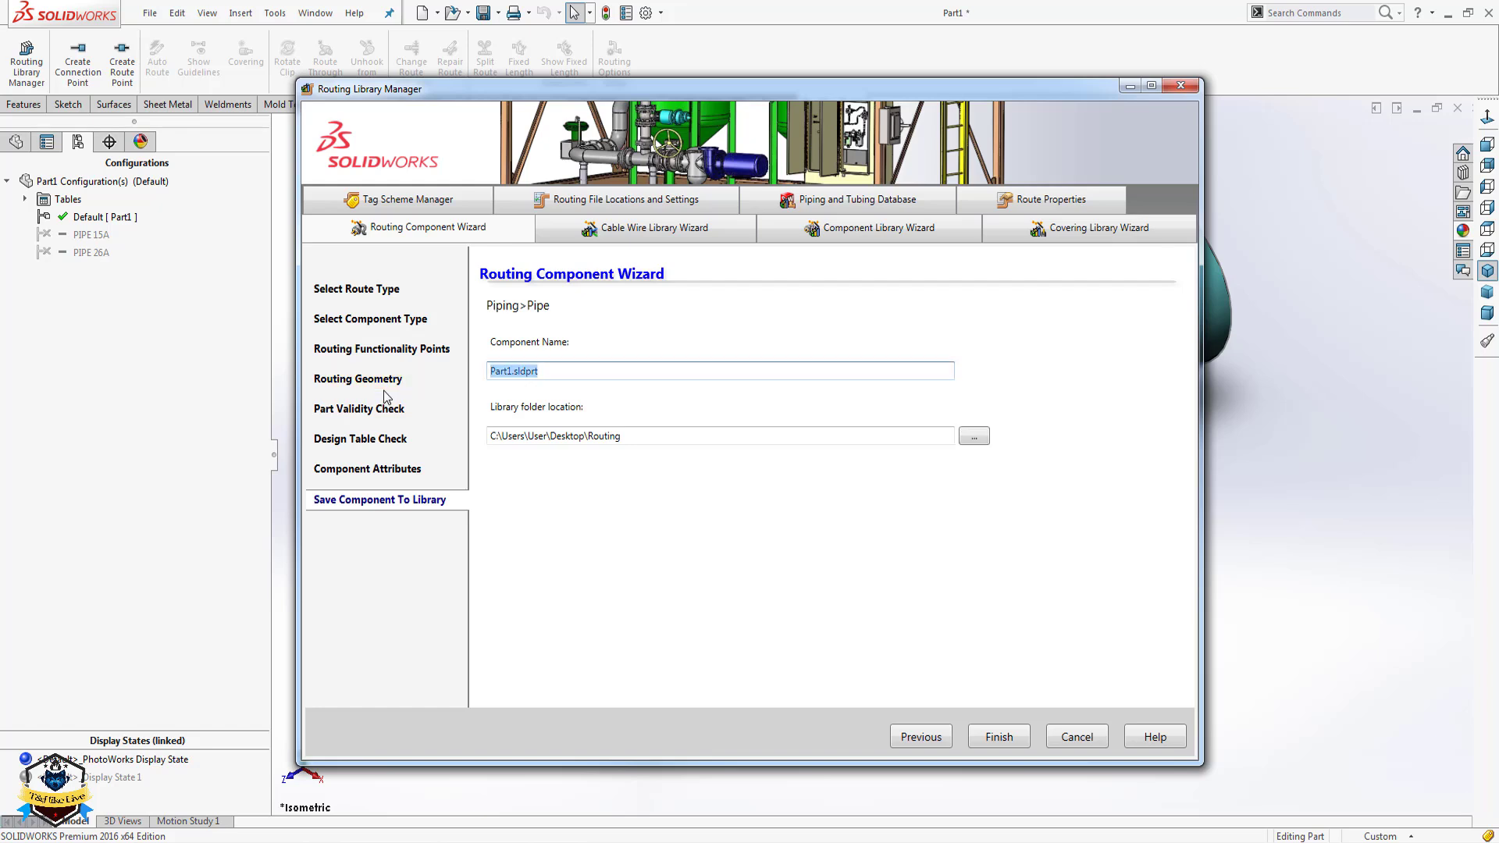
text(PIPE PVC)
click(999, 737)
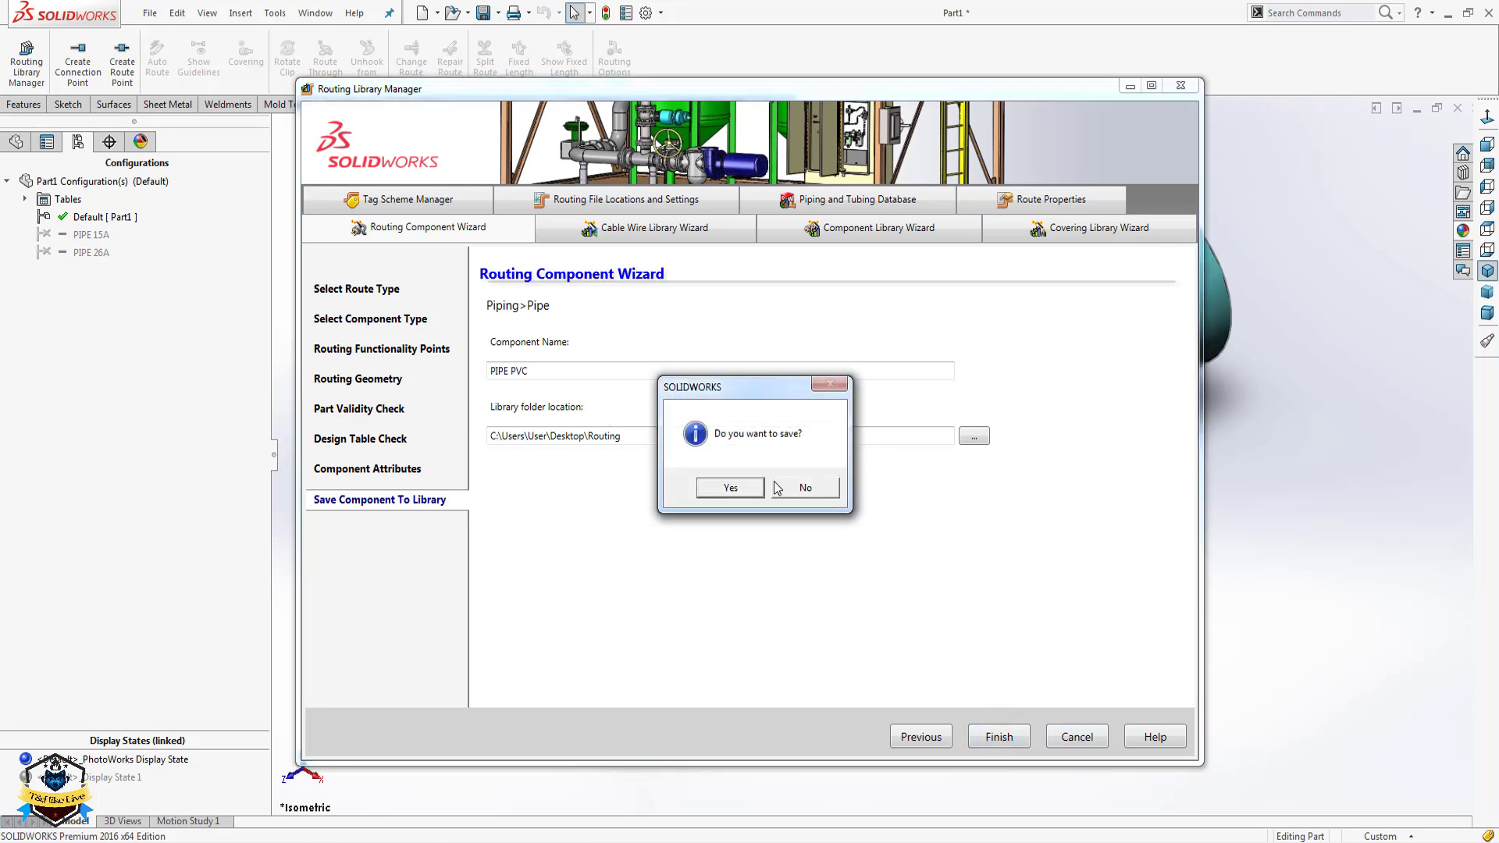
click(718, 489)
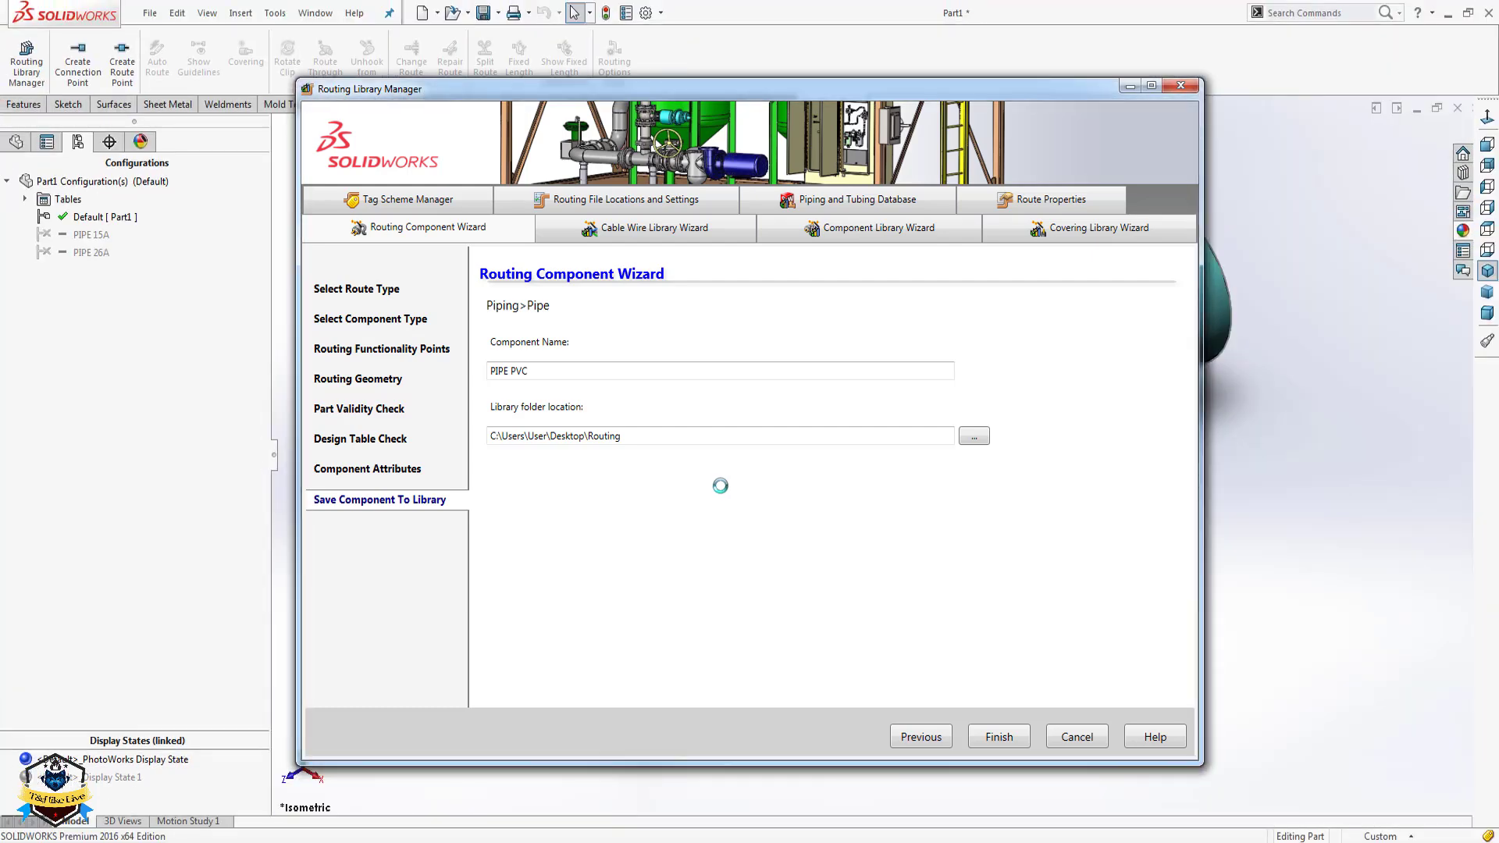
Add PIPE PVC to the Piping & Tubing database, then exit the wizard and Routing Library Manager.
click(823, 494)
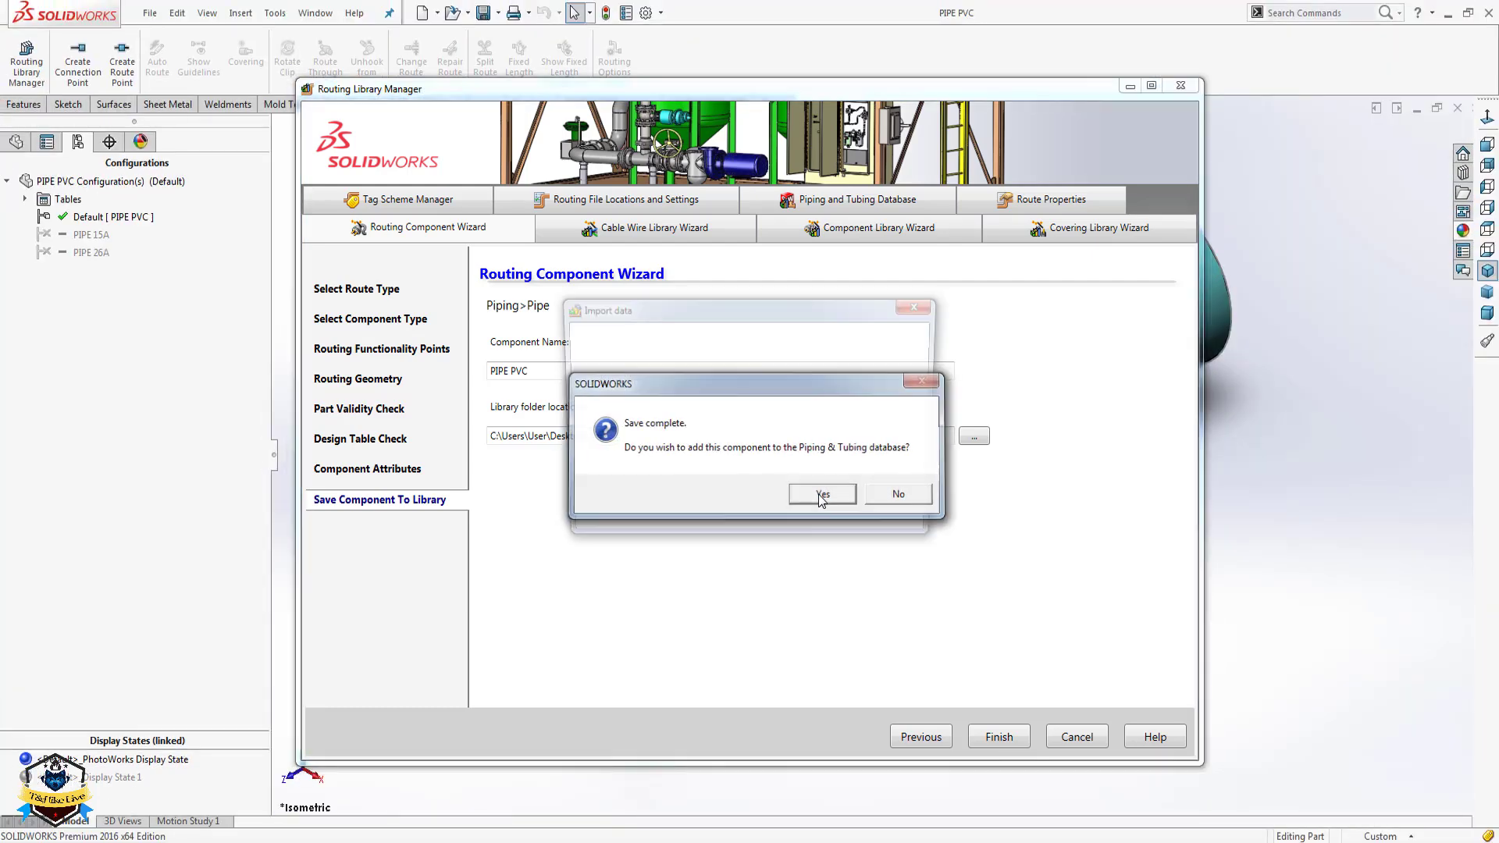
click(619, 338)
click(859, 528)
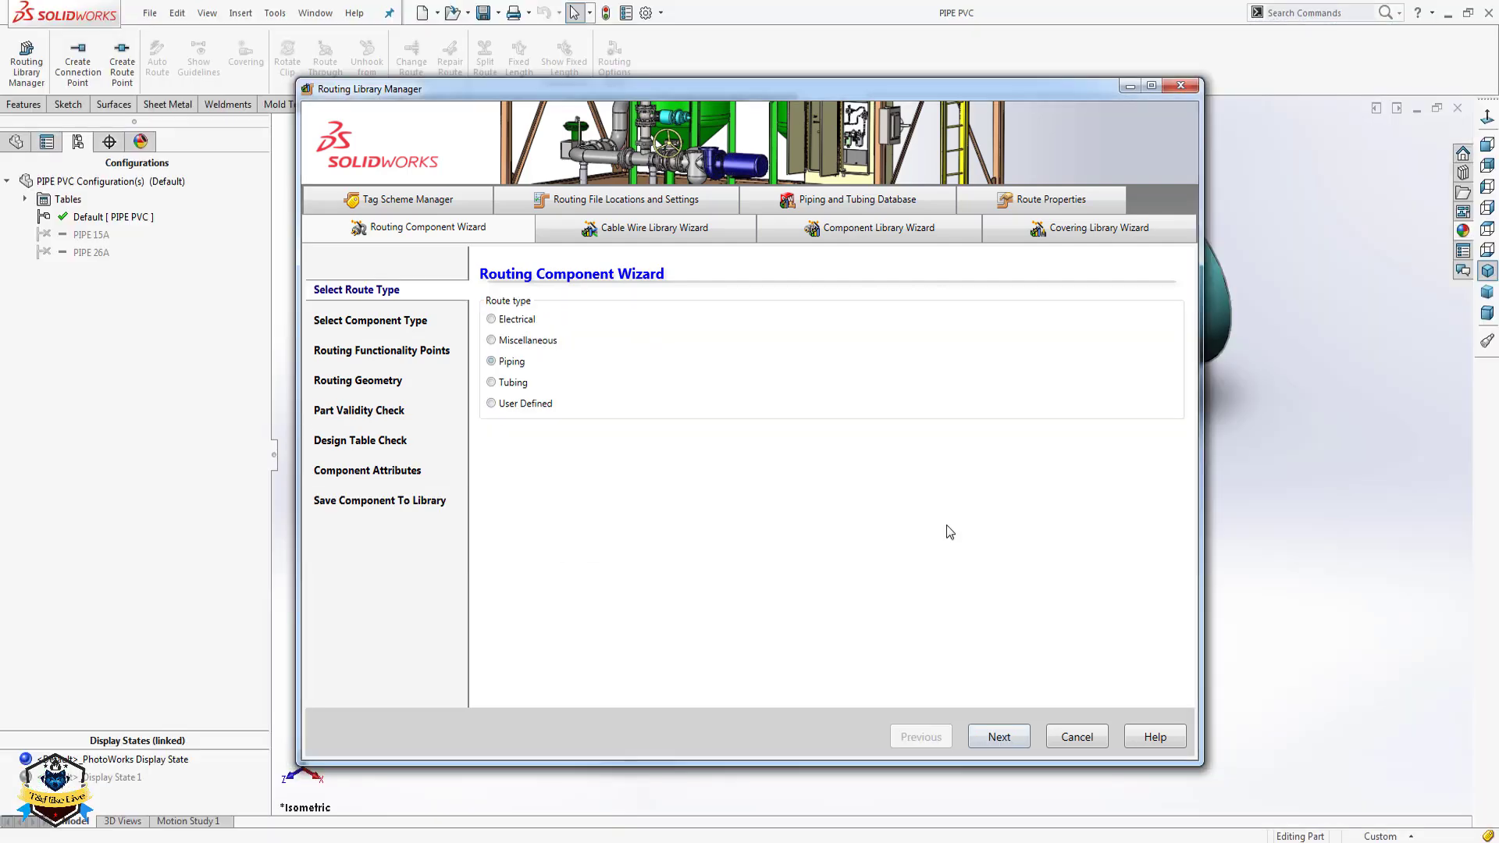
click(1057, 738)
click(751, 484)
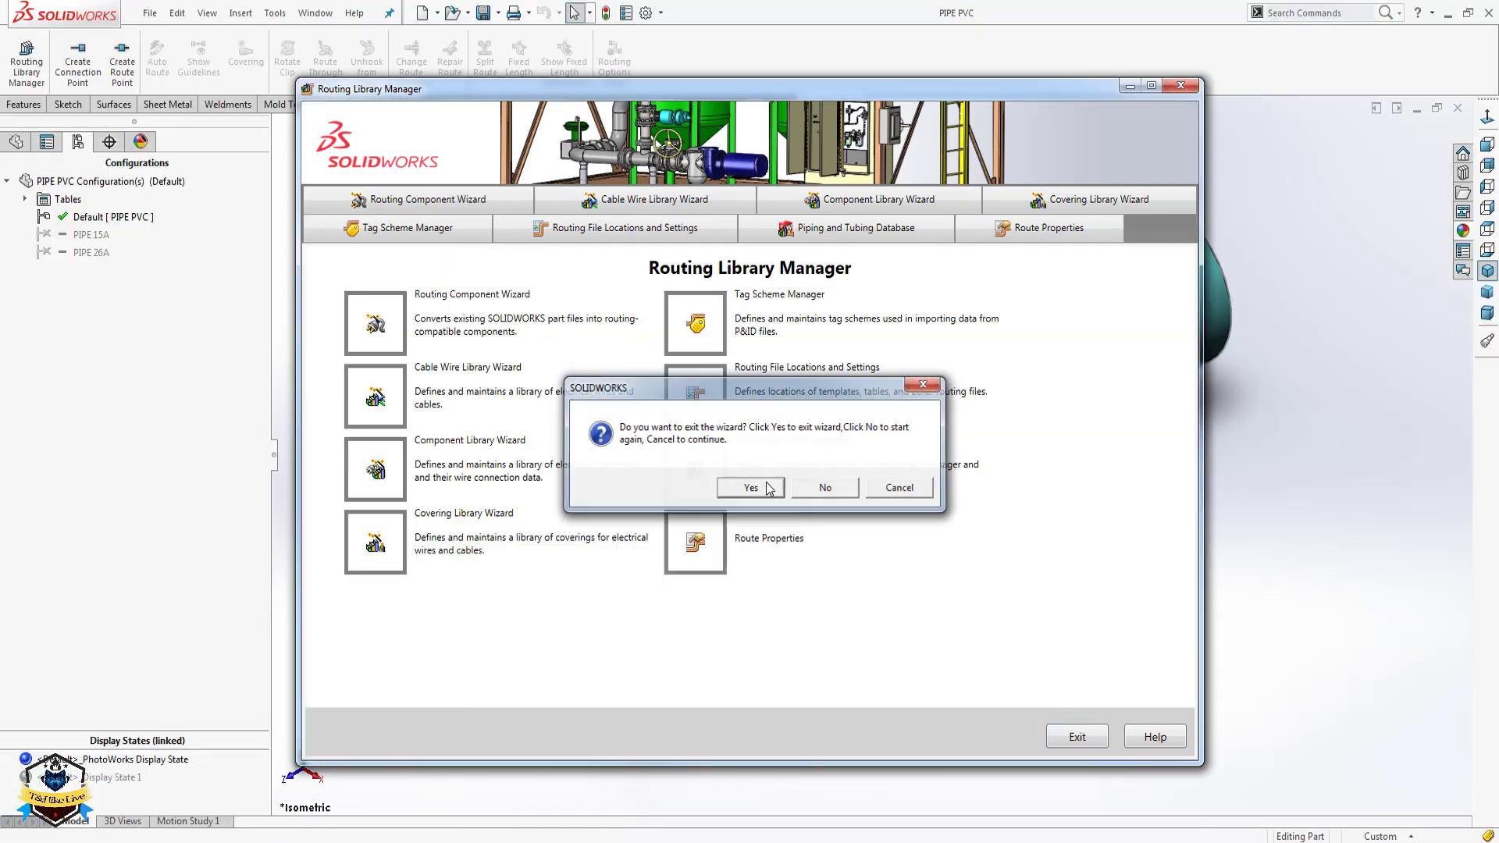
click(1077, 737)
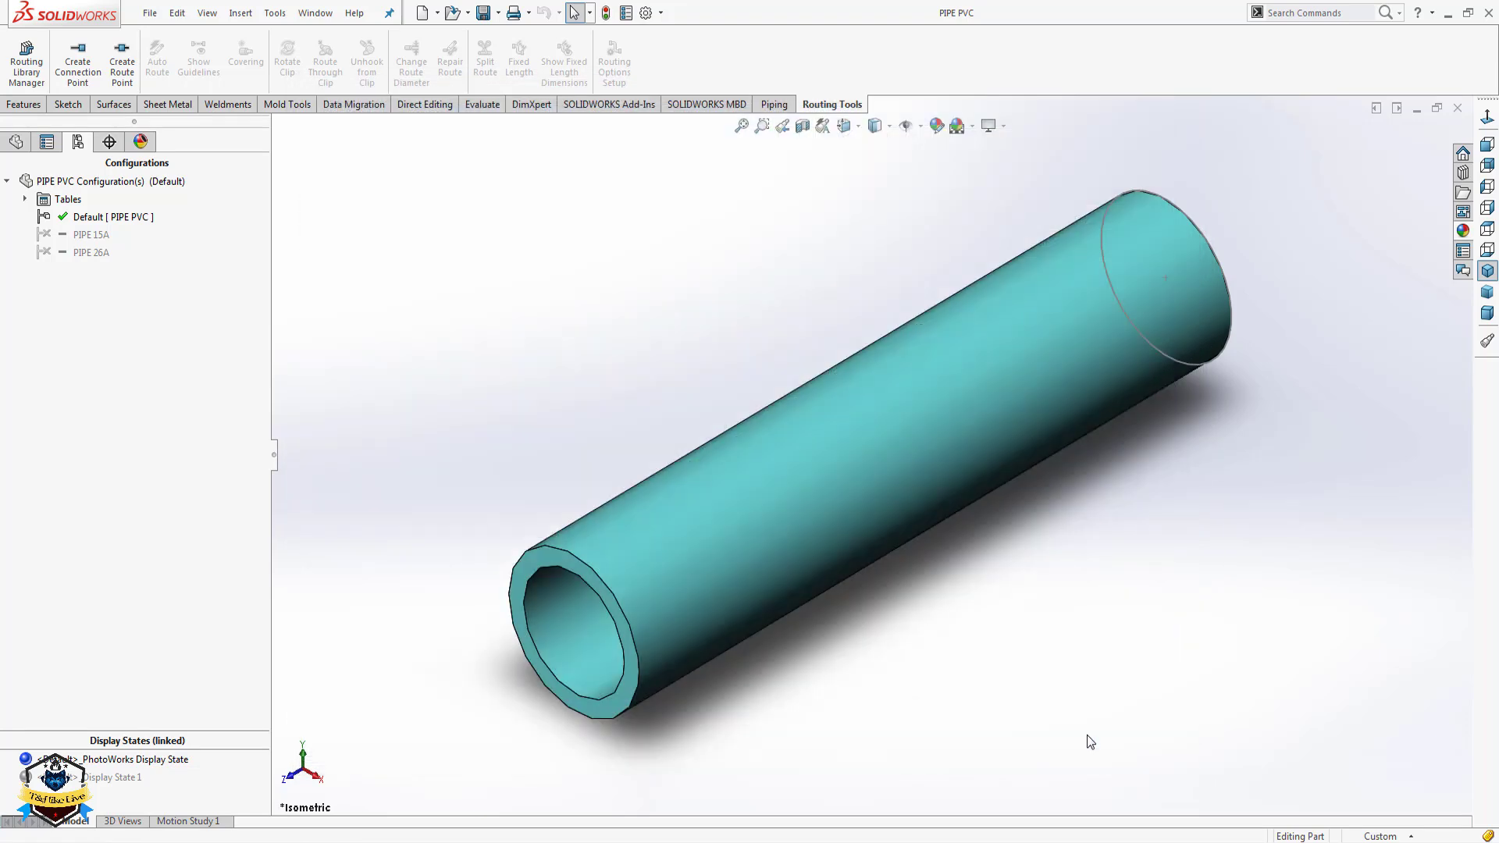
Toggle the pipe between PIPE 26A and PIPE 15A configurations, then reactivate Default.
double_click(87, 251)
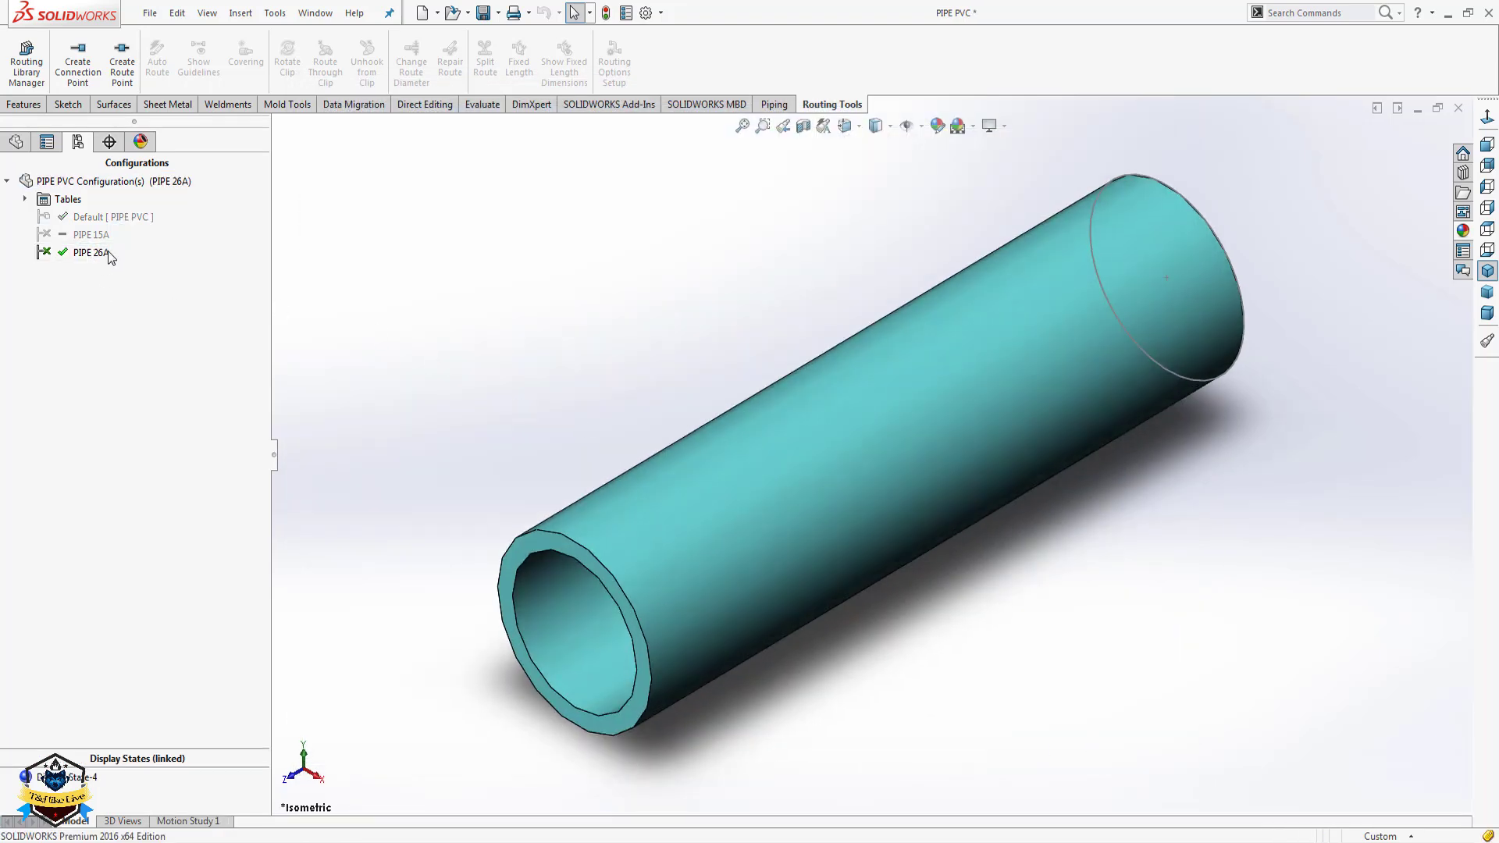
double_click(107, 234)
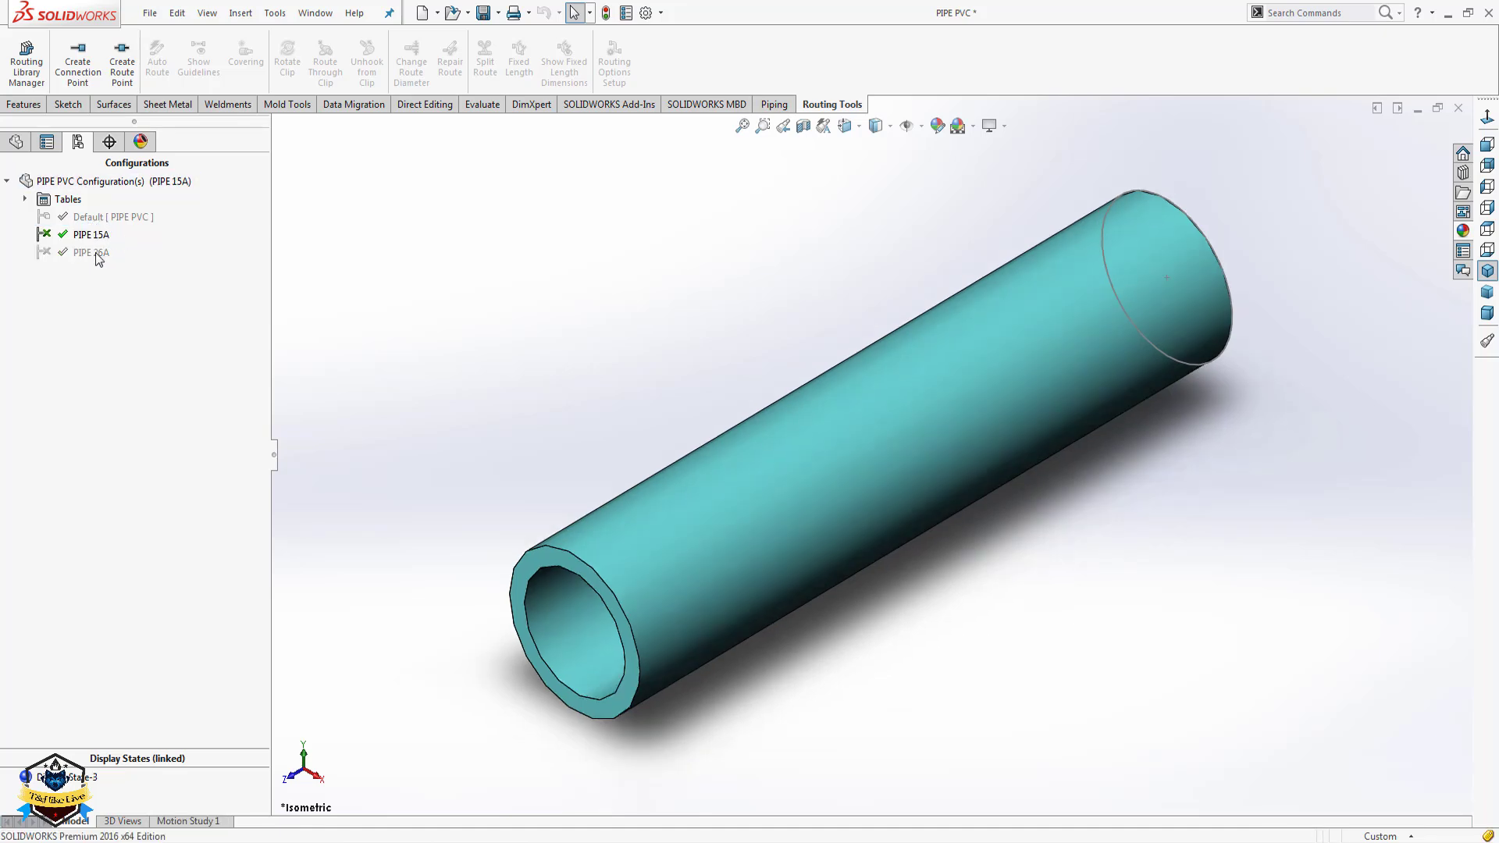
double_click(96, 254)
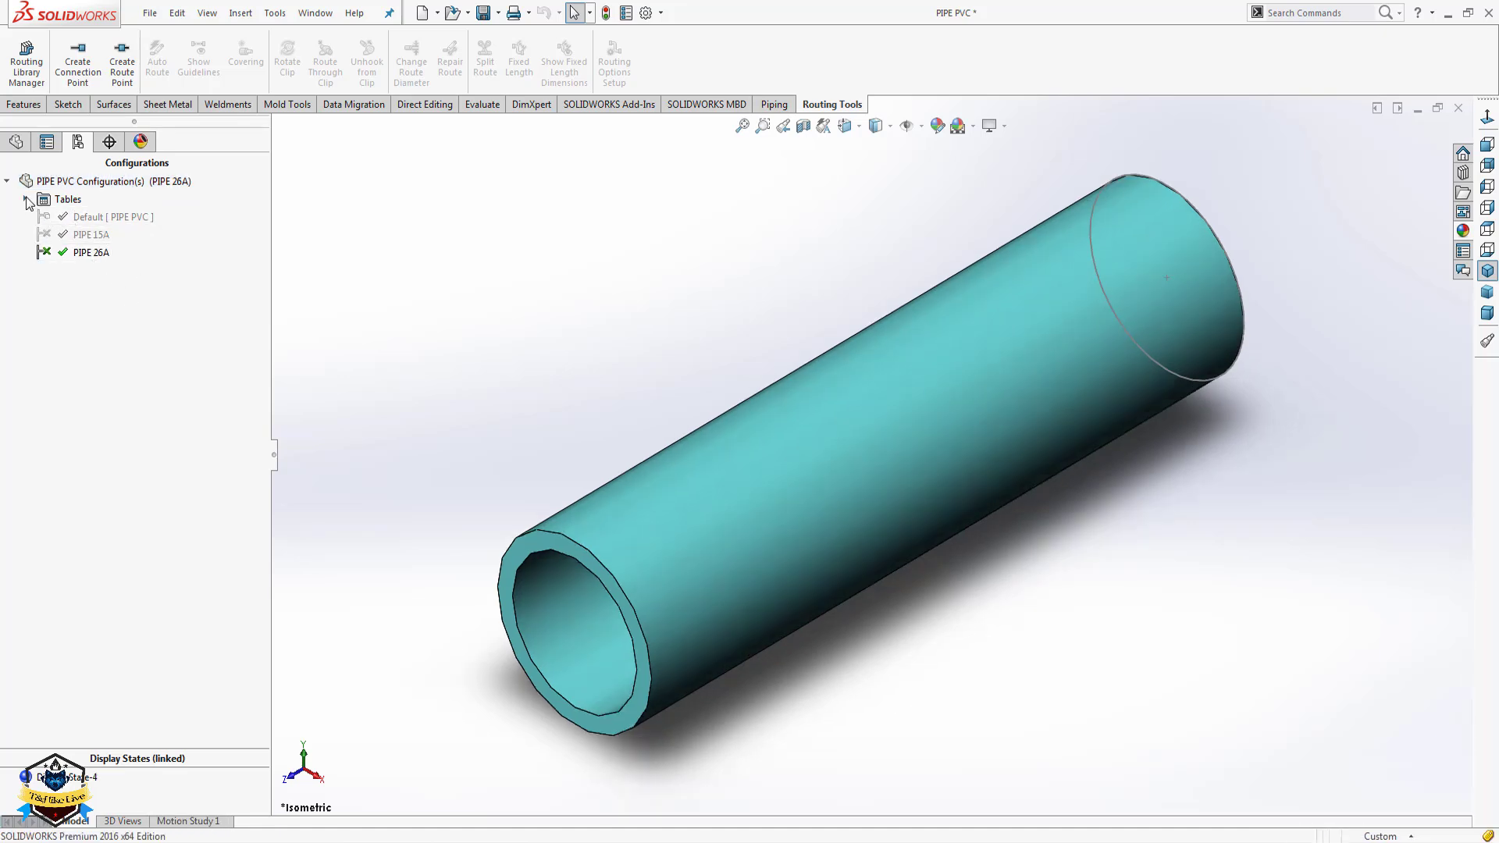
click(25, 199)
double_click(86, 234)
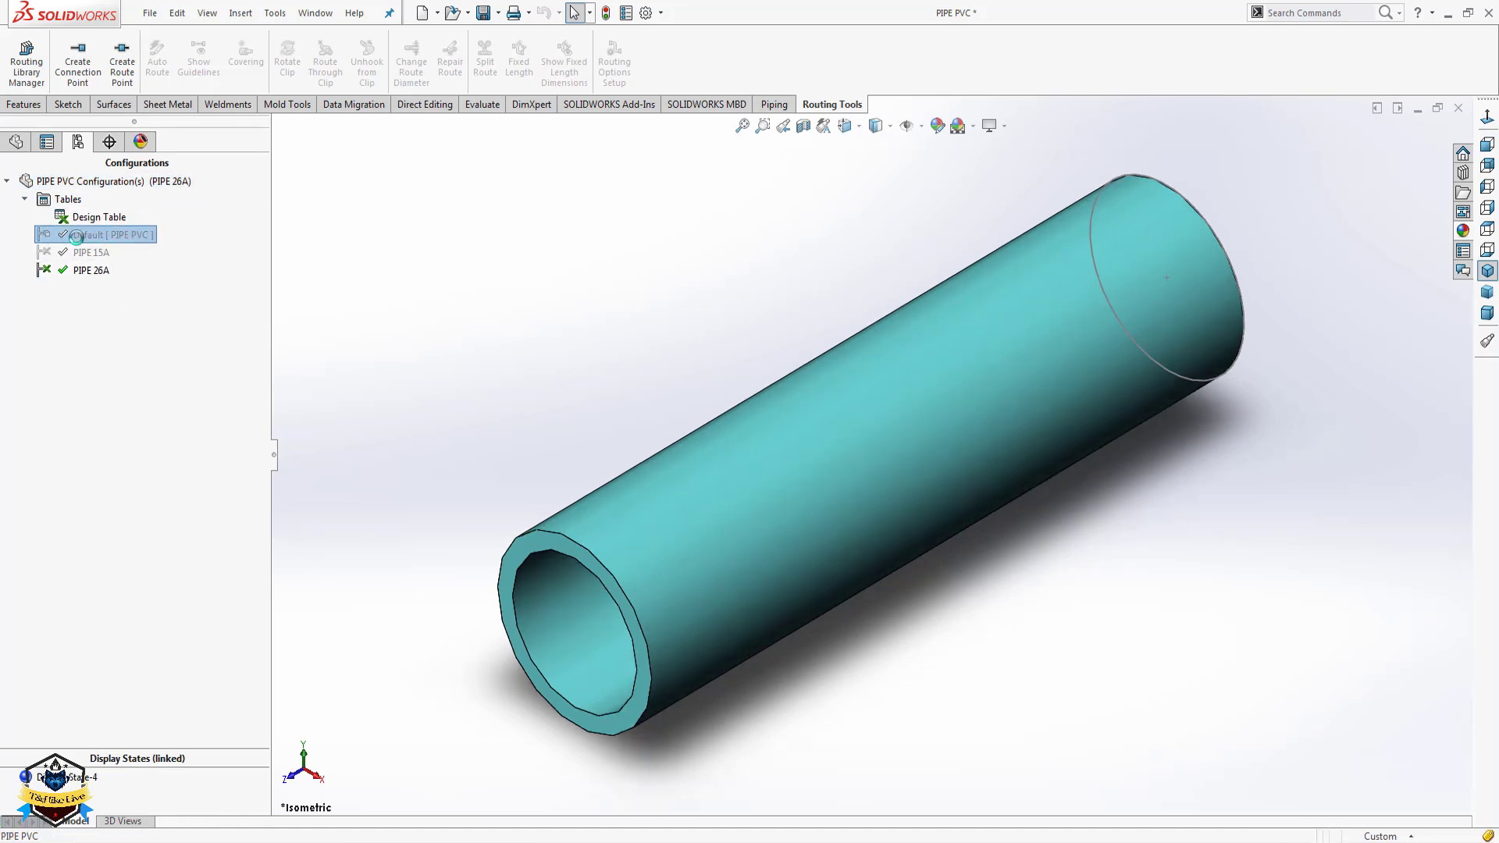
right_click(74, 225)
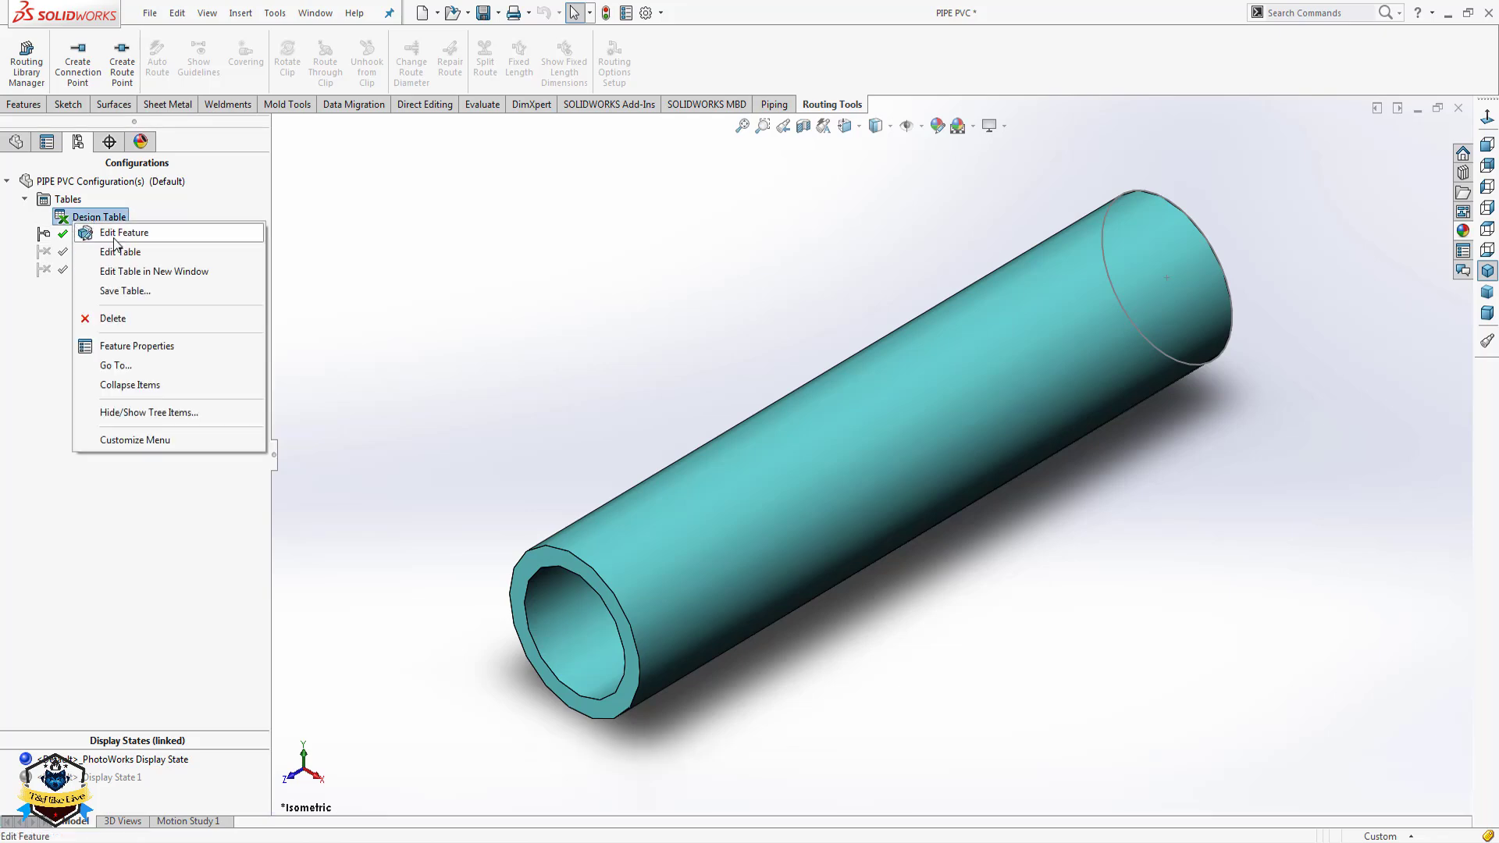
Edit the design table in place, renaming the PIPE 26A row to PIPE 20A.
click(101, 251)
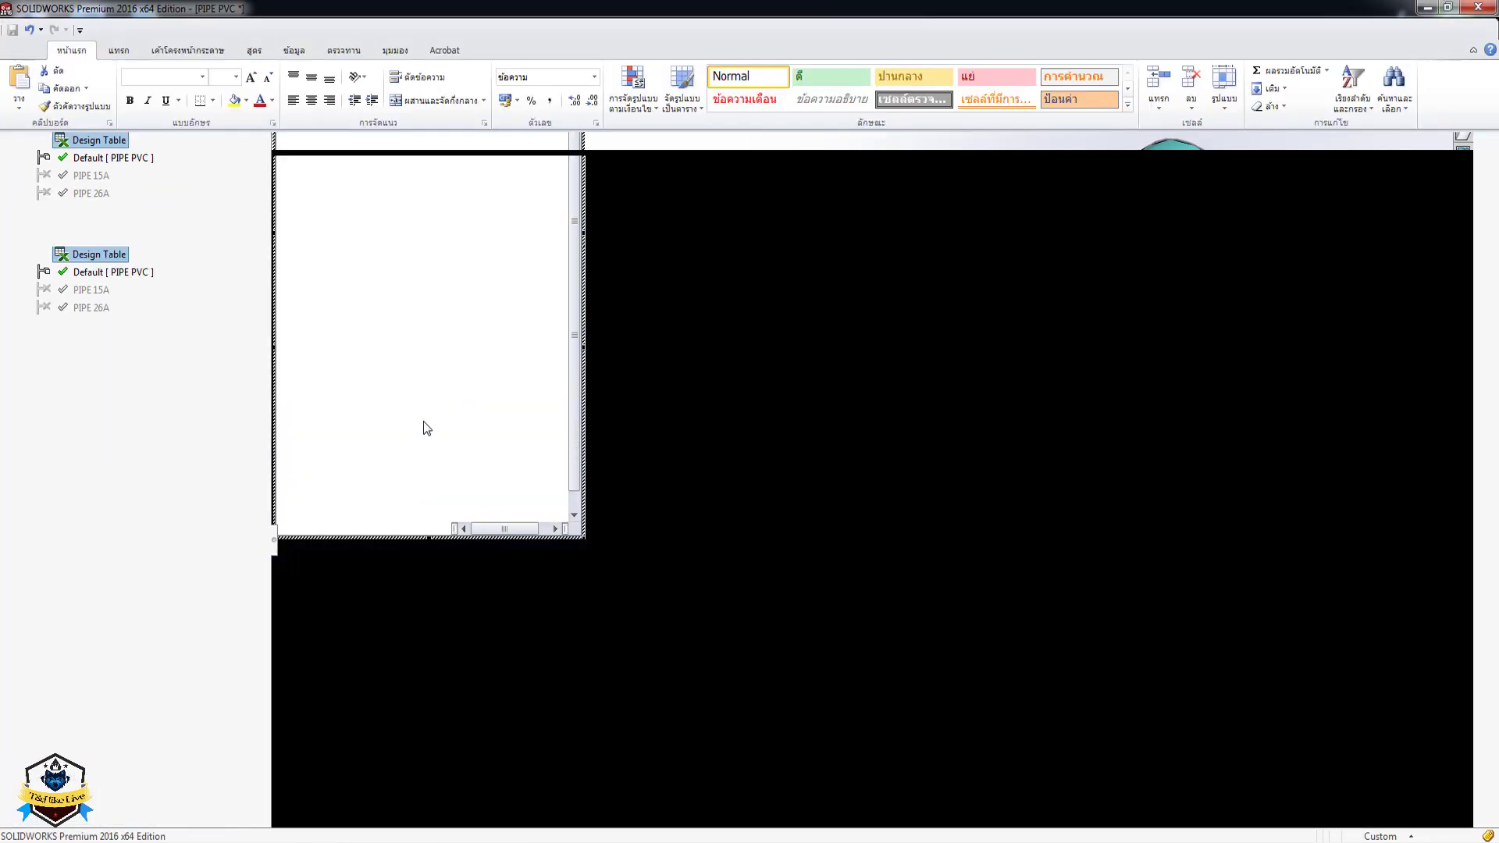
click(421, 331)
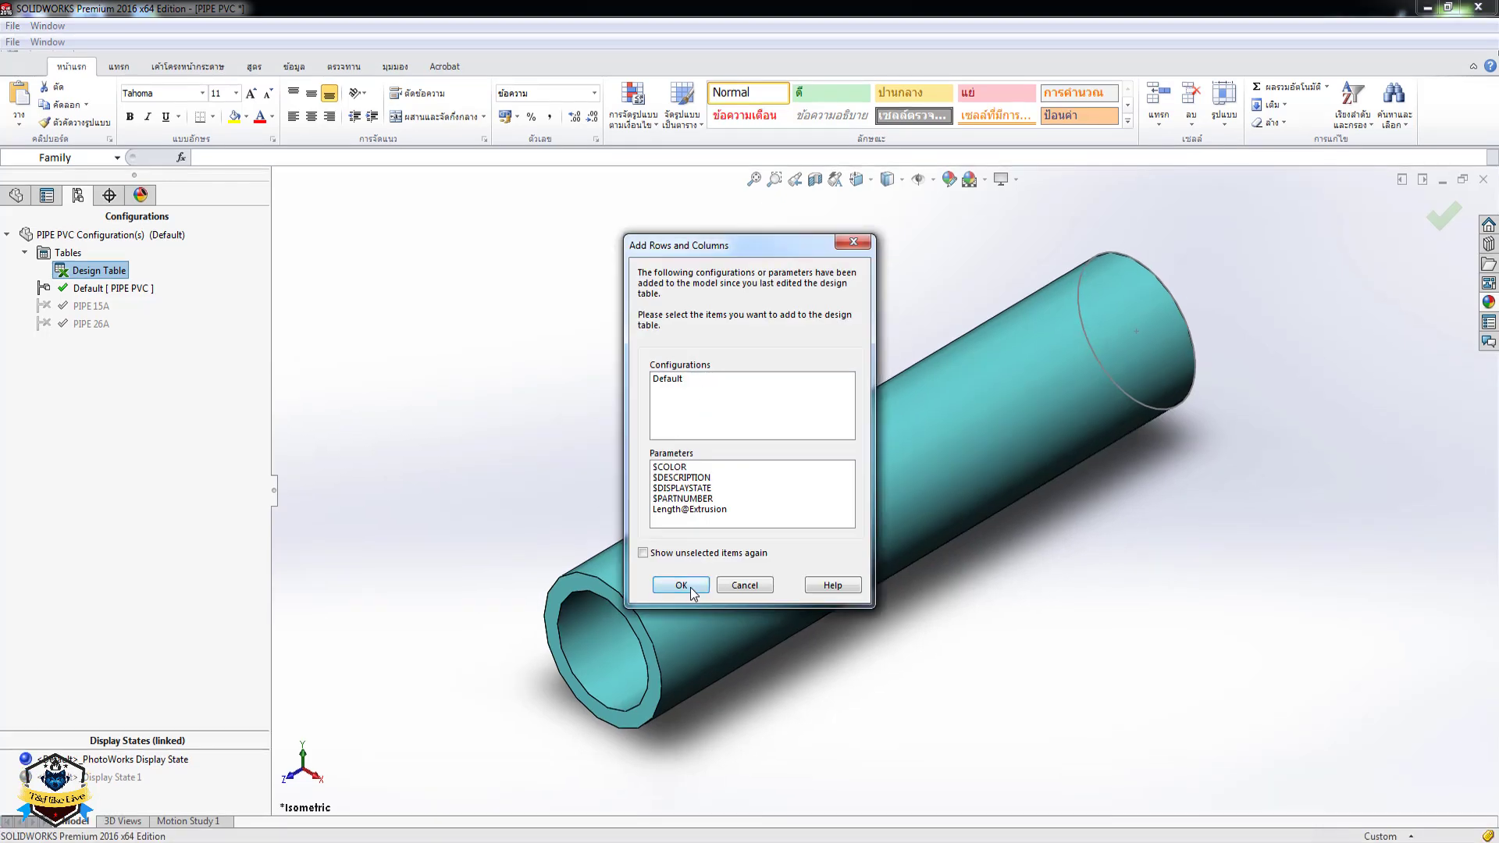
click(680, 586)
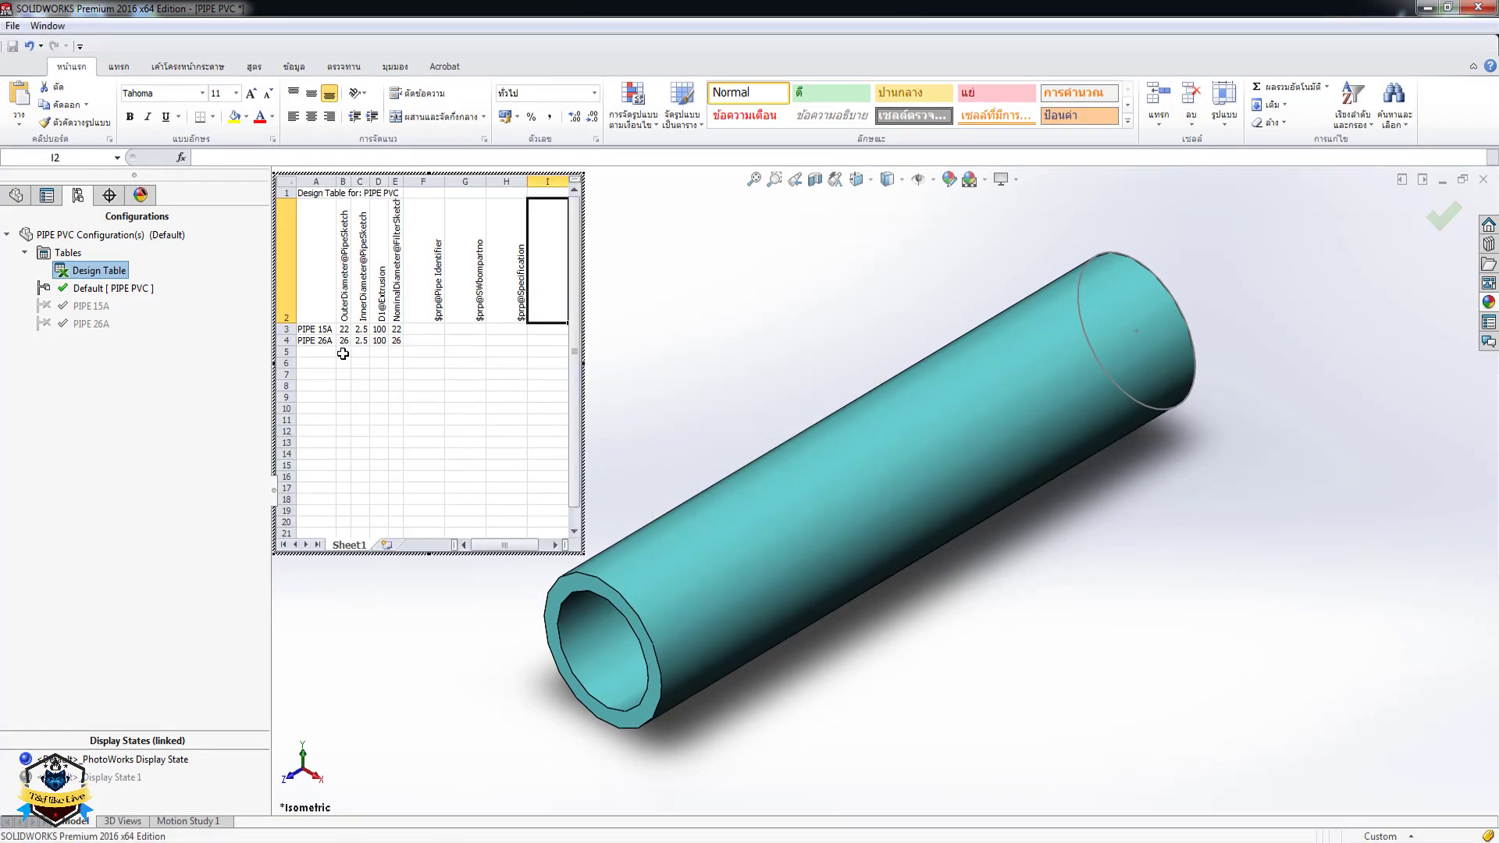
click(315, 340)
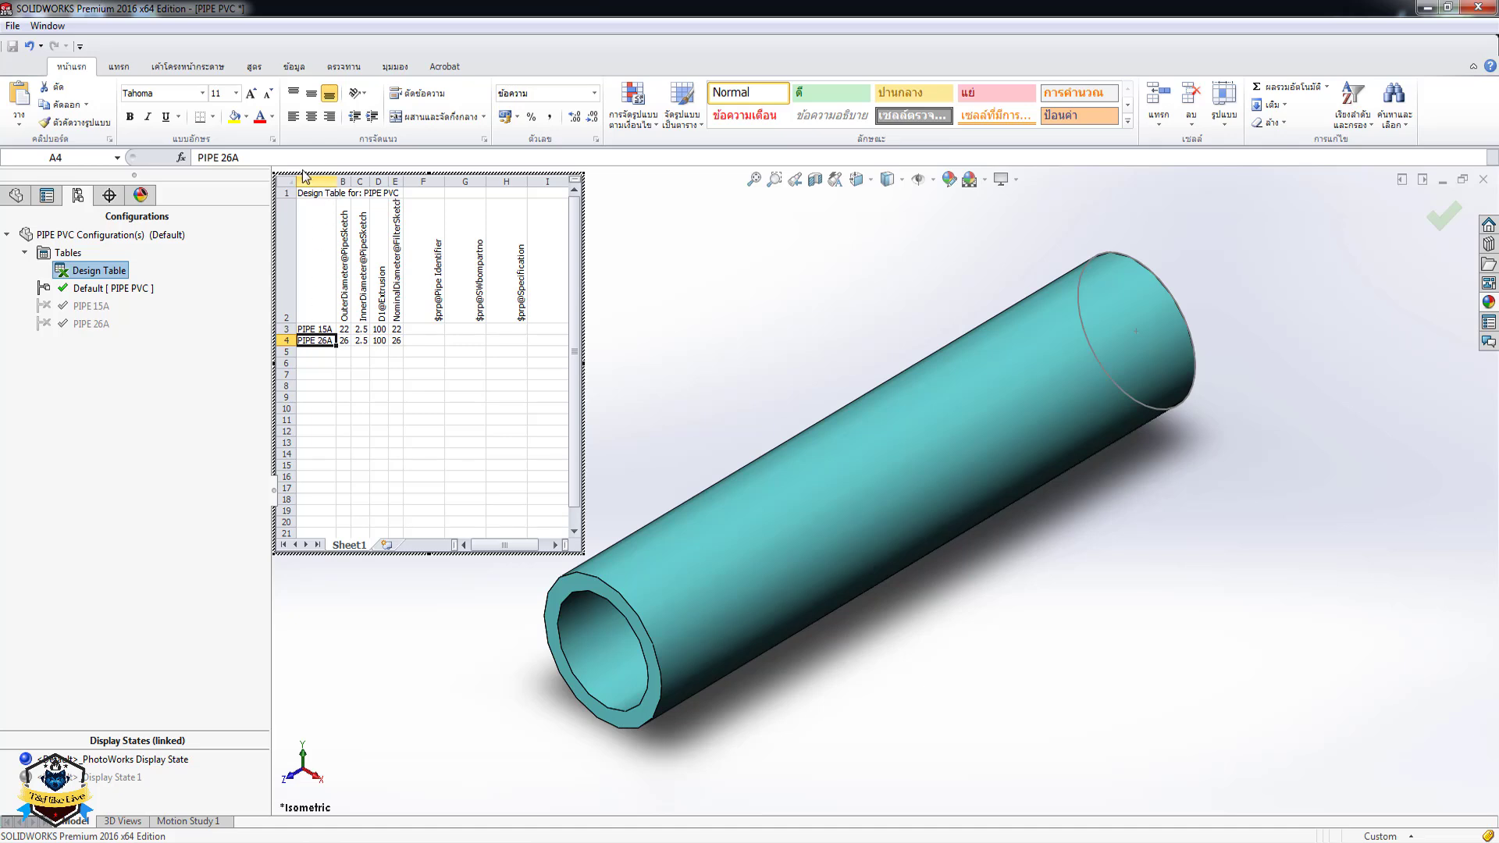
drag(226, 157, 233, 158)
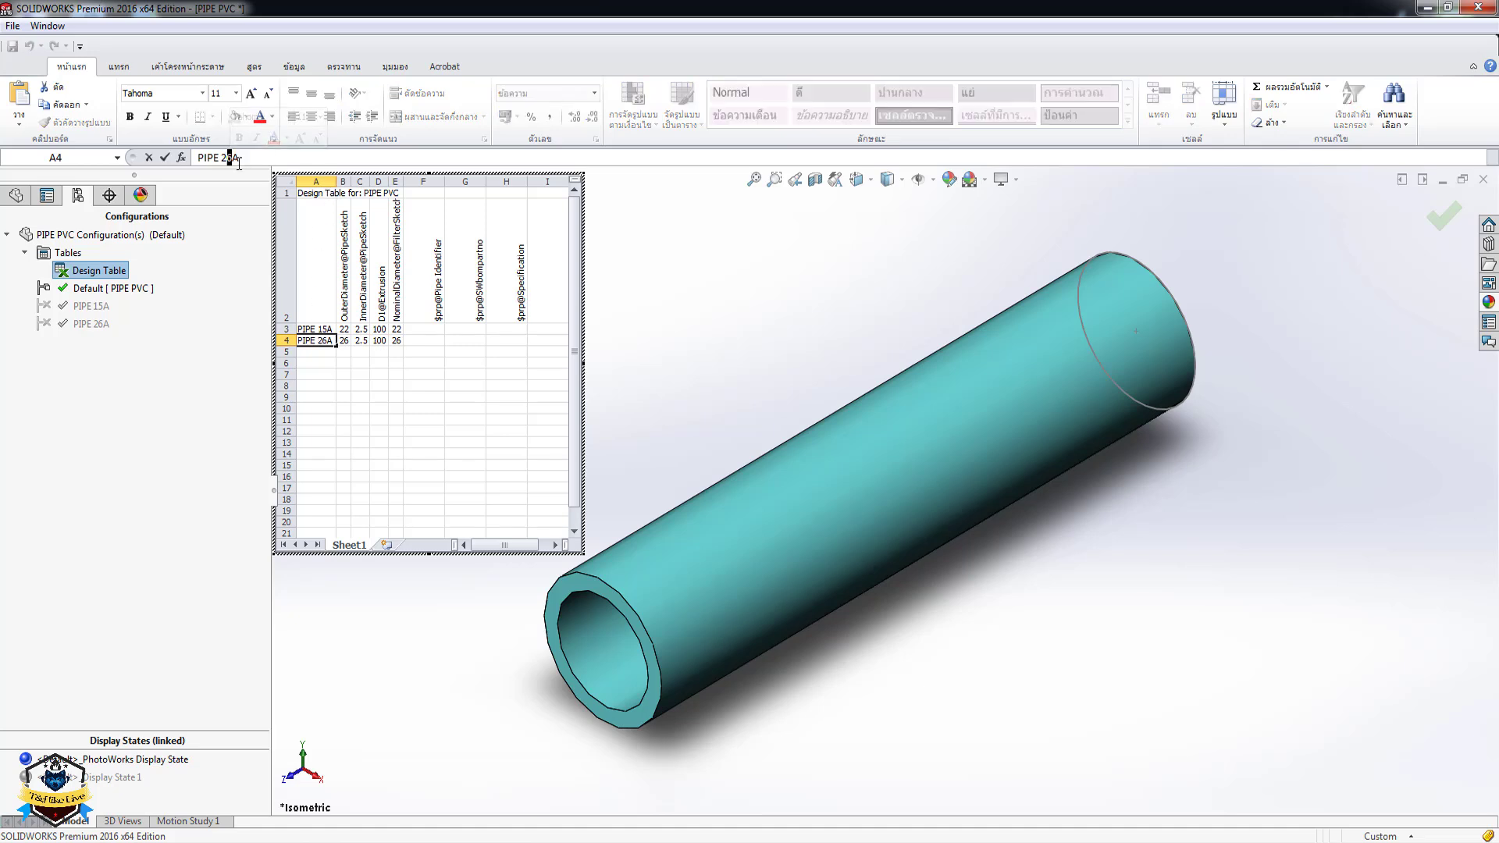
text(0)
click(461, 430)
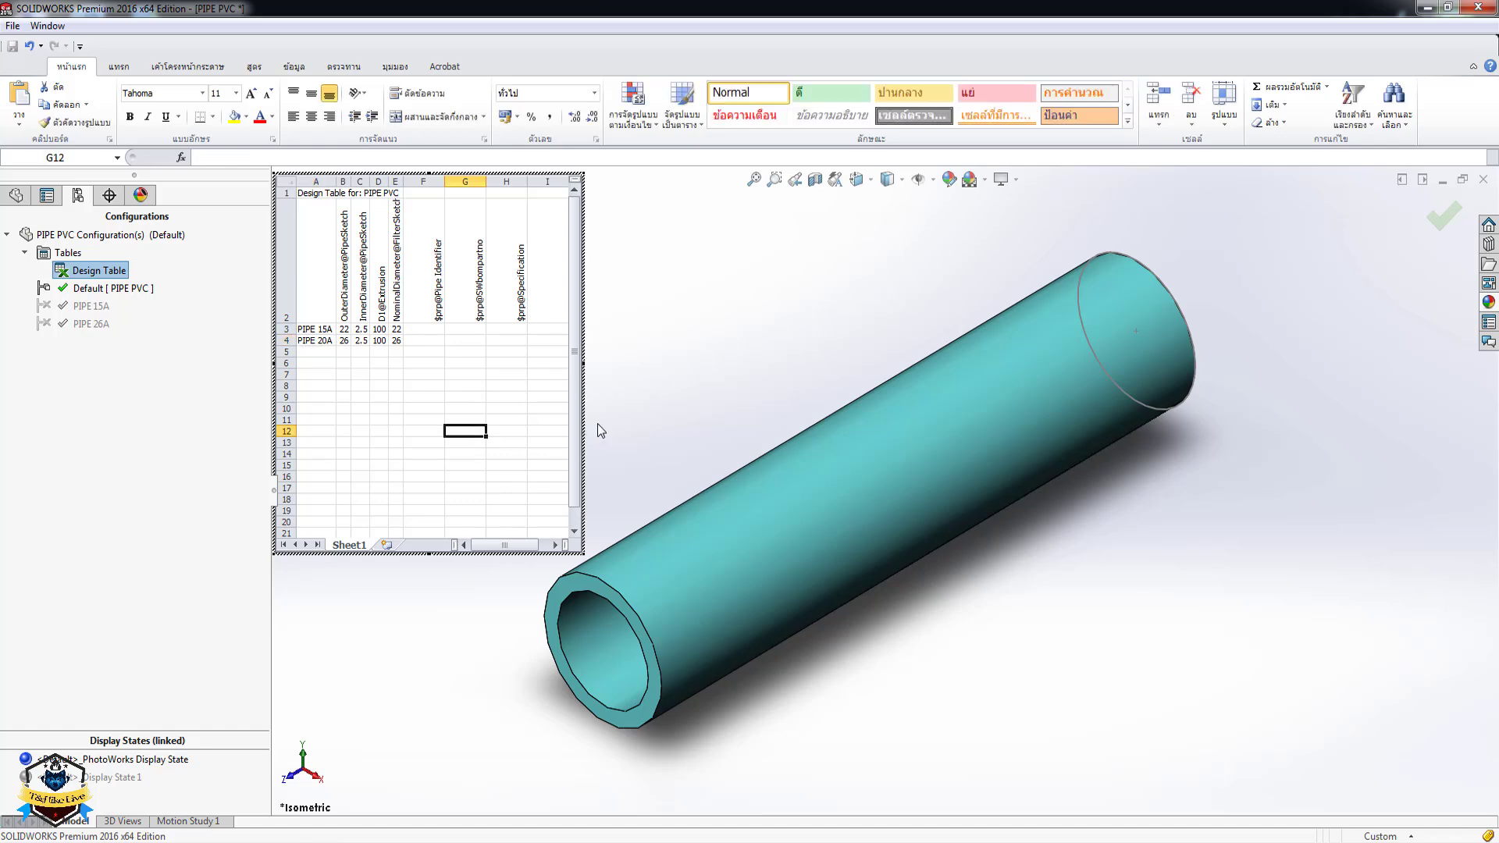
click(674, 409)
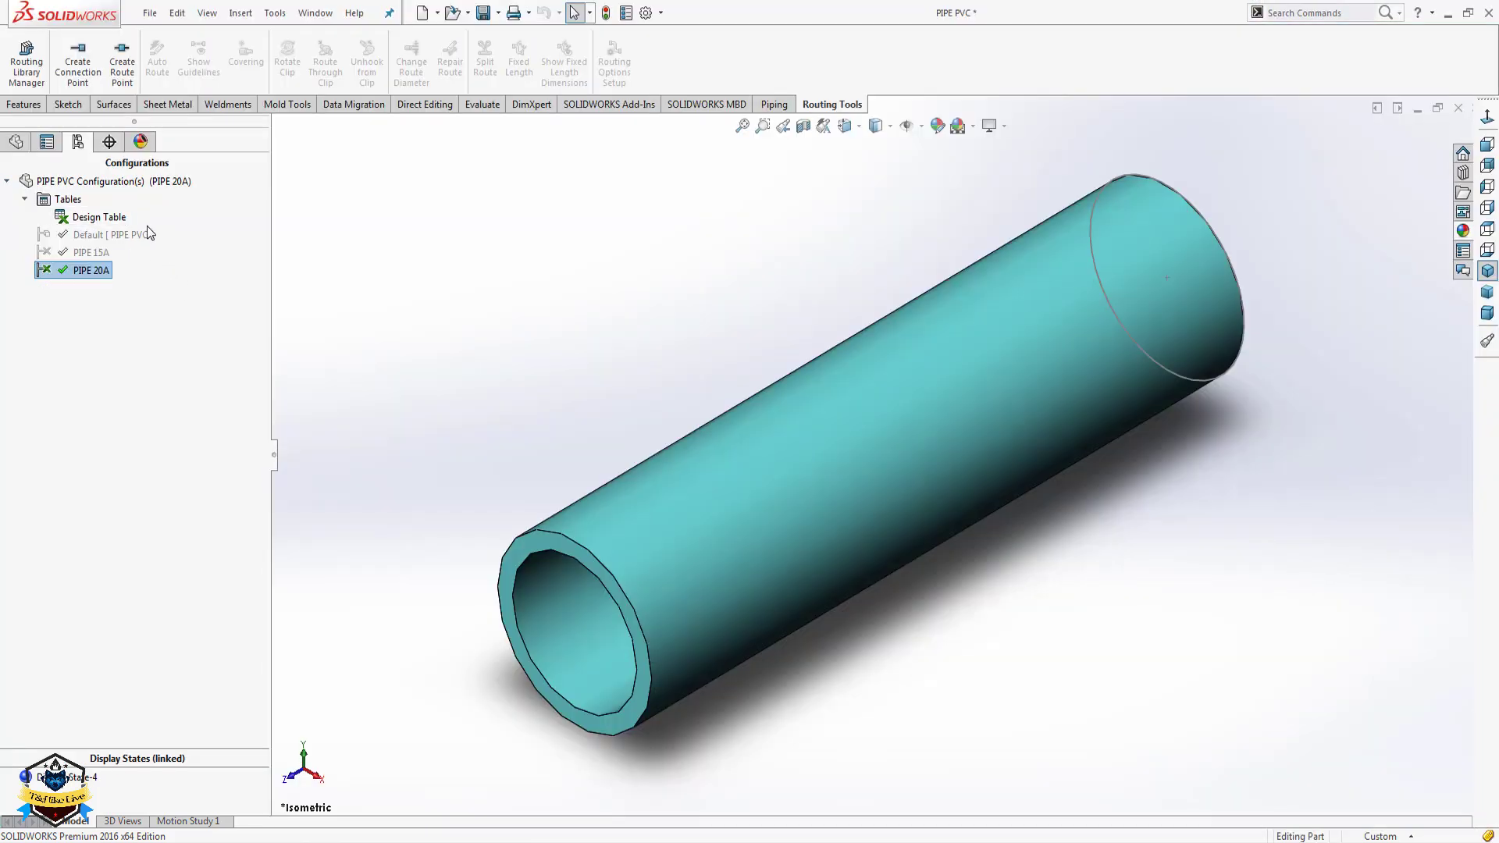
Review the design table in place, then activate the PIPE 15A configuration.
click(94, 216)
right_click(93, 212)
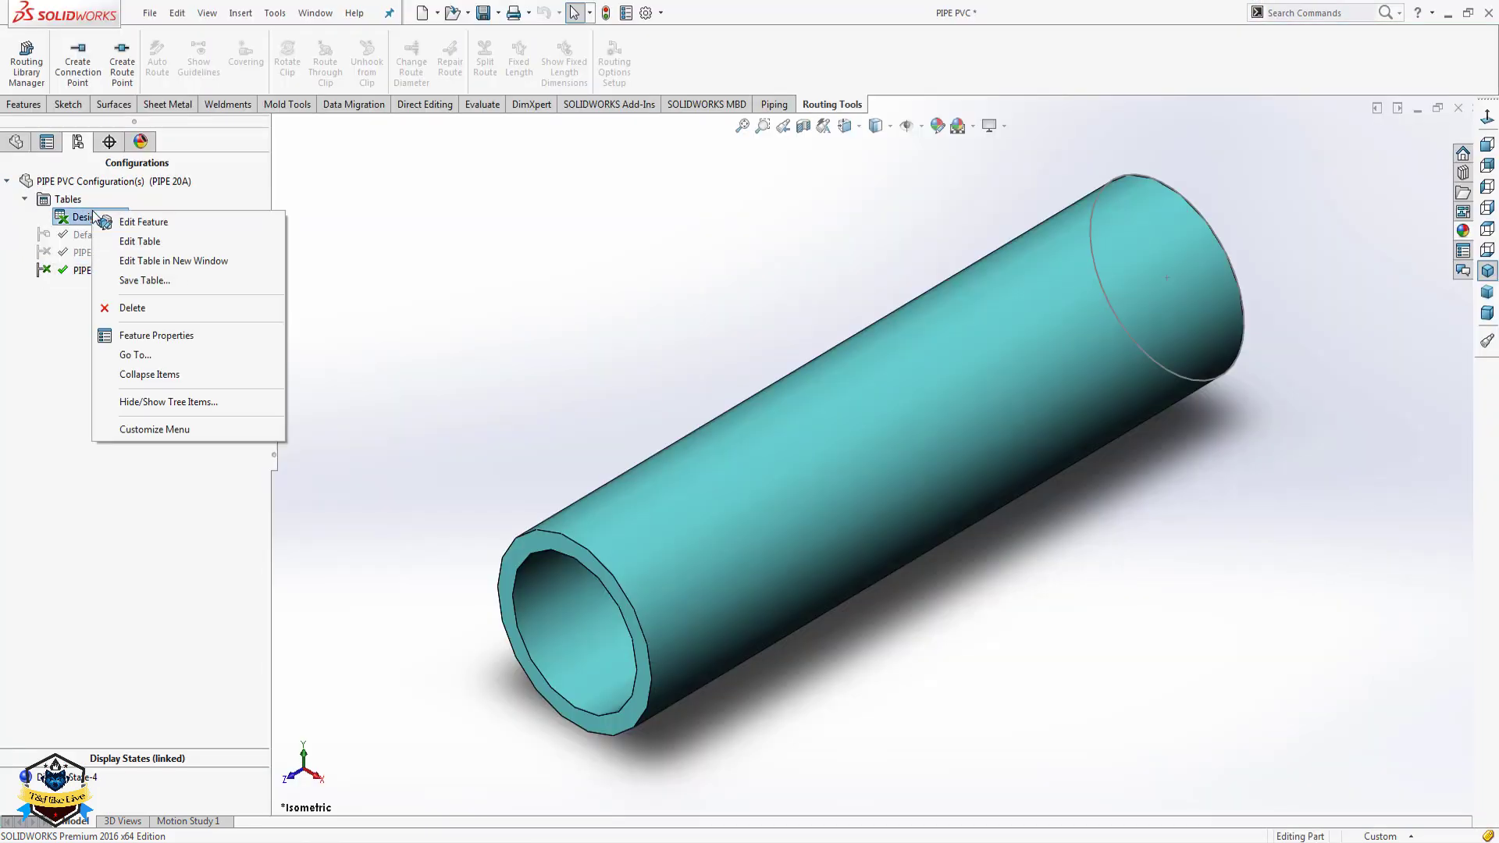
click(141, 241)
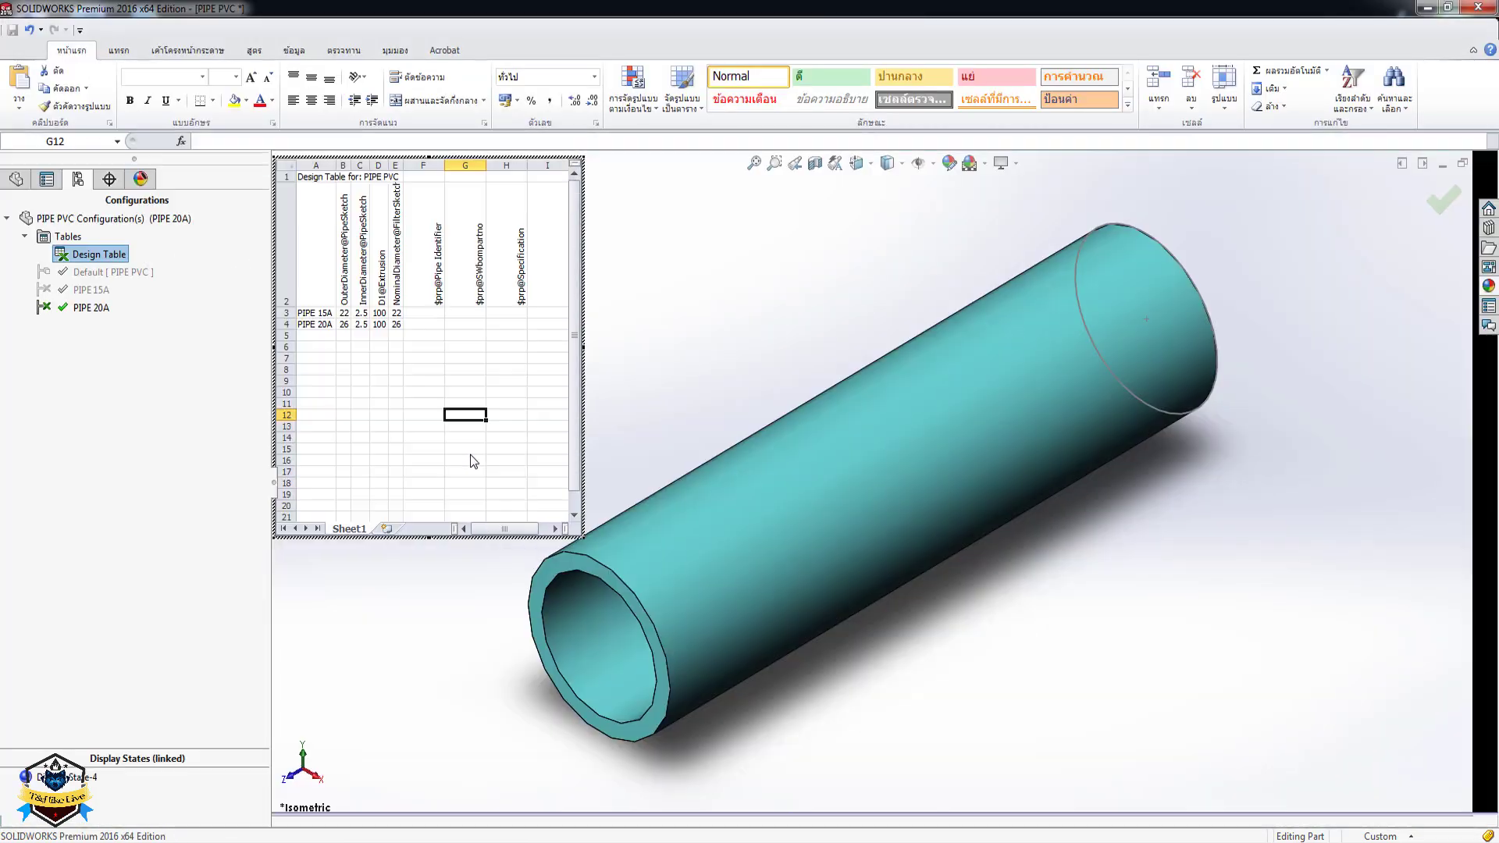
click(719, 412)
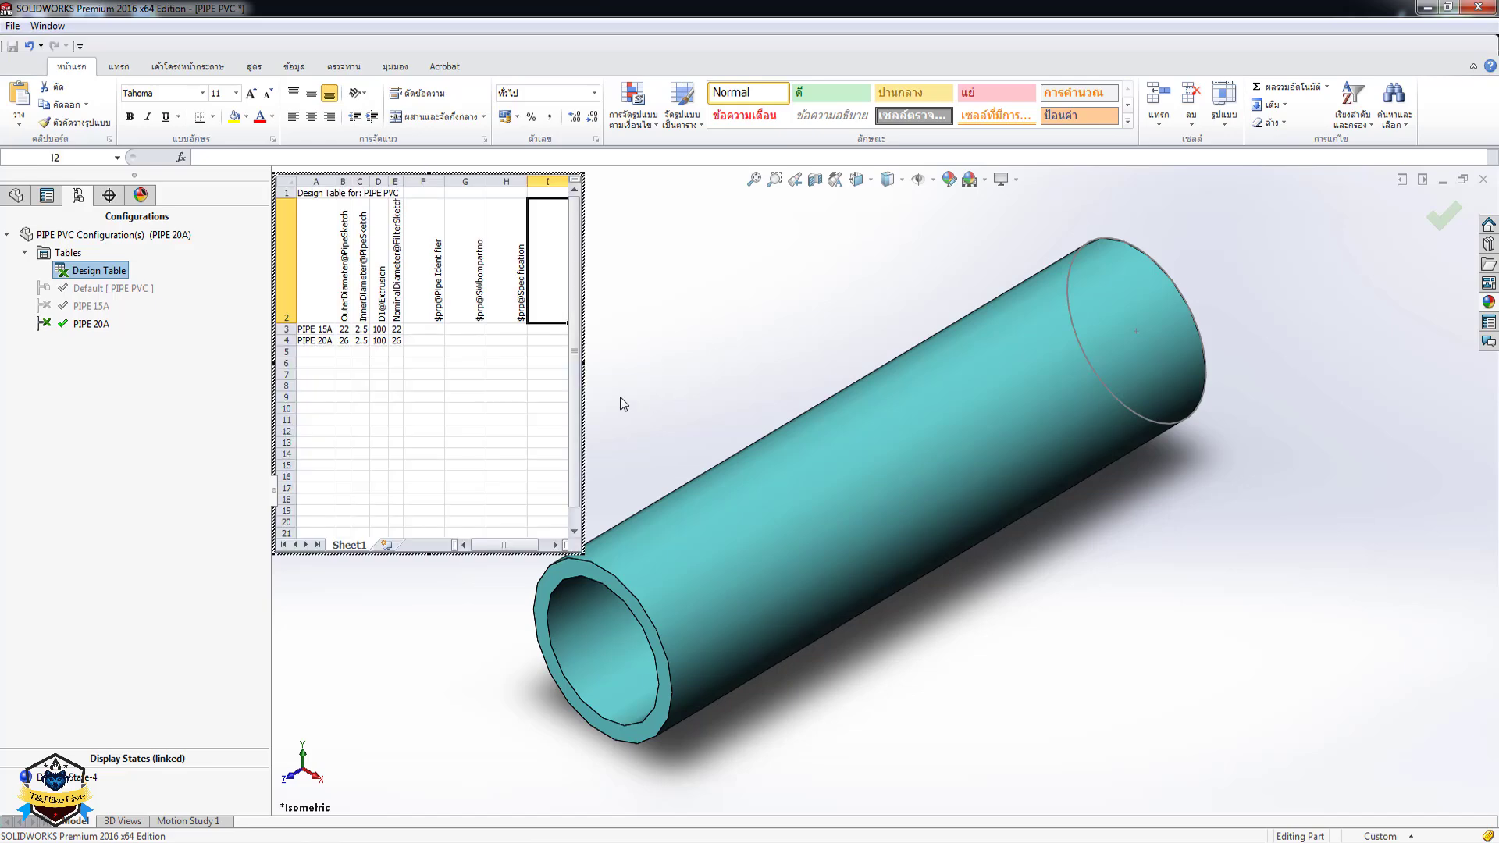
click(450, 390)
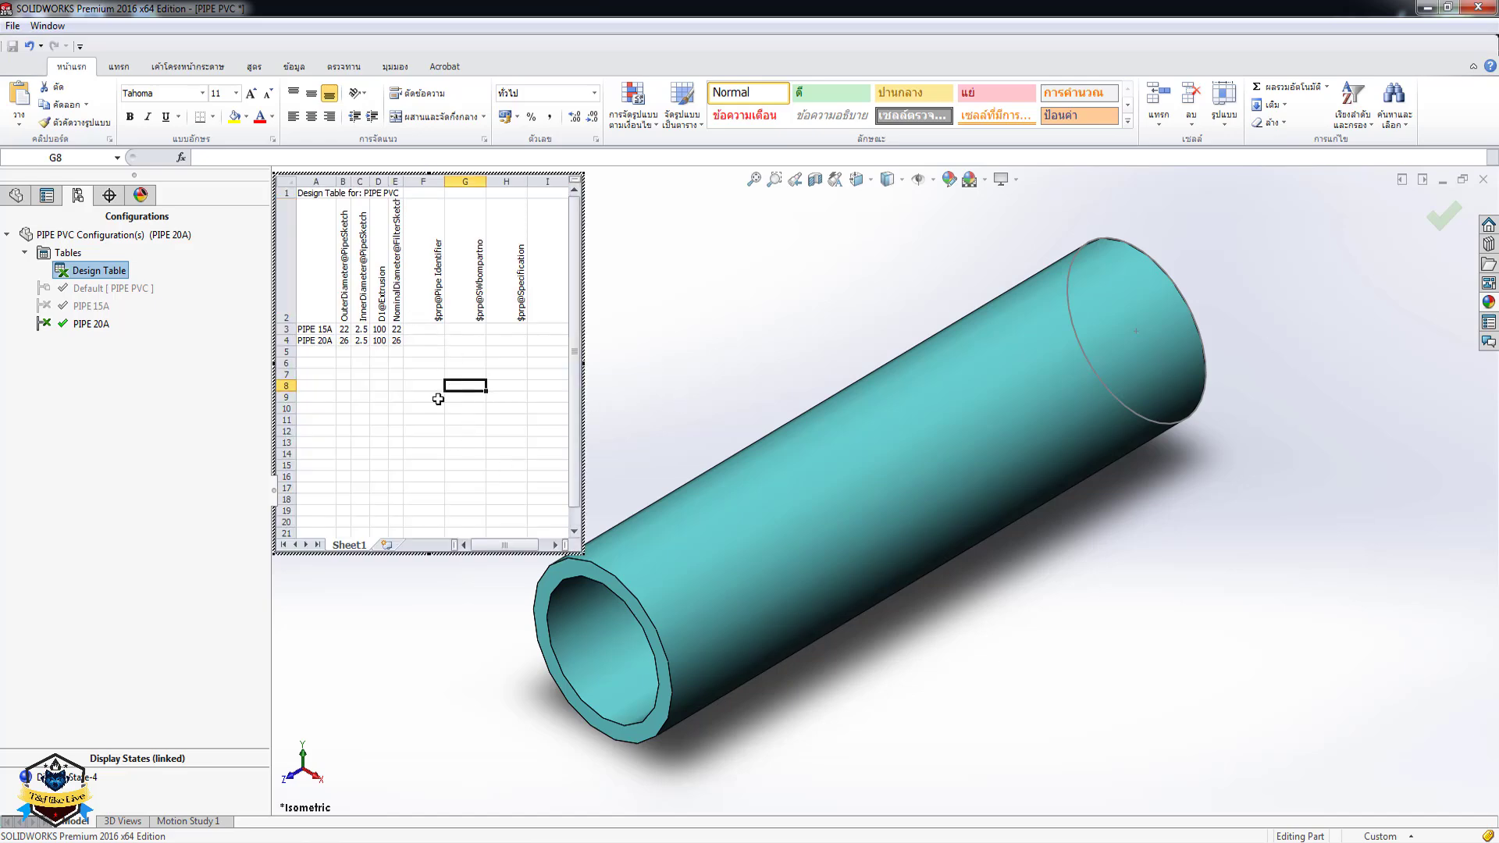
click(625, 339)
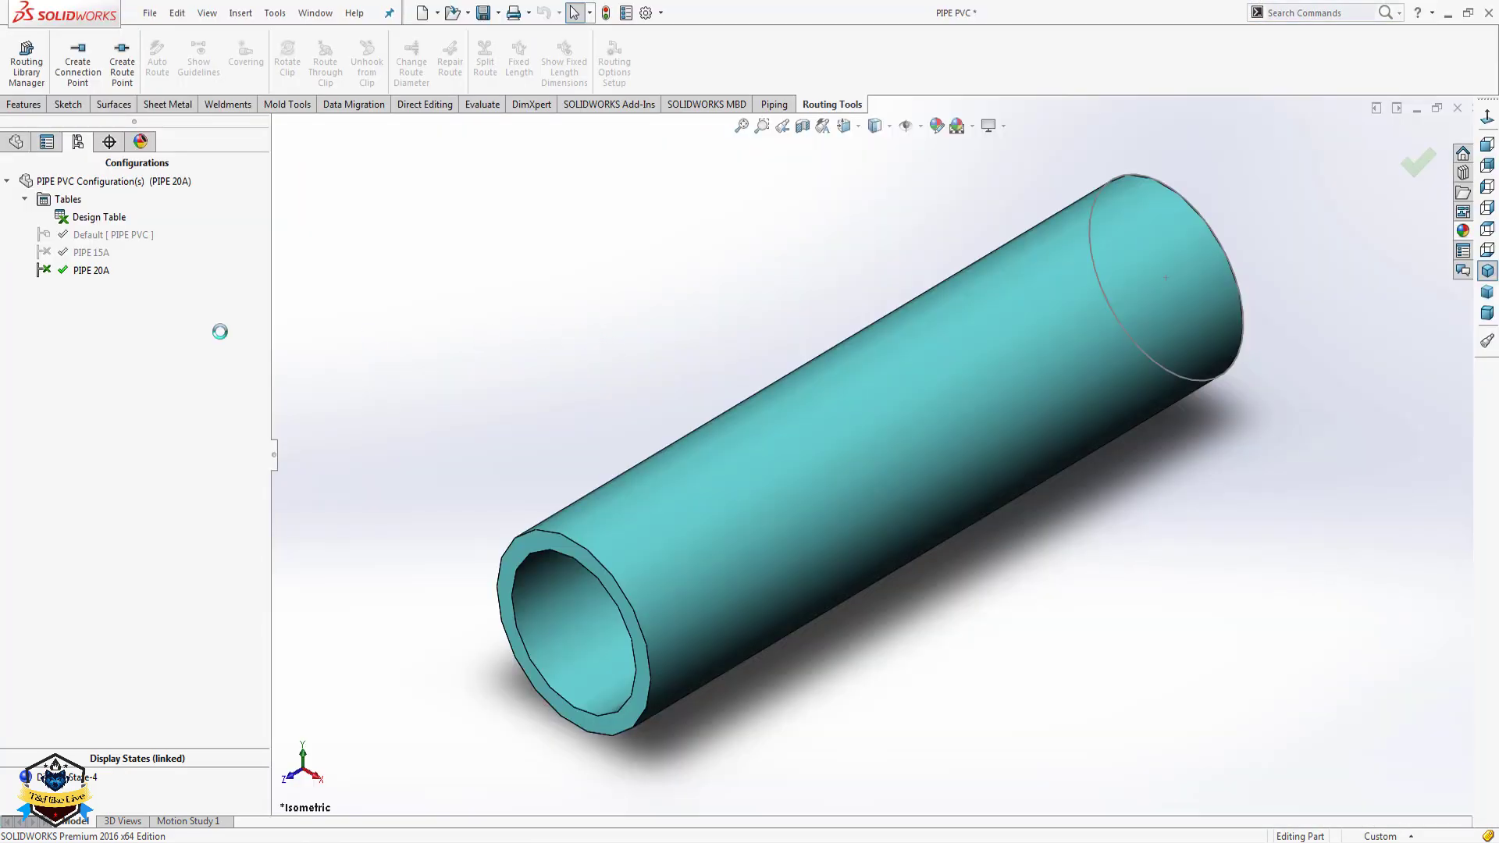
double_click(90, 254)
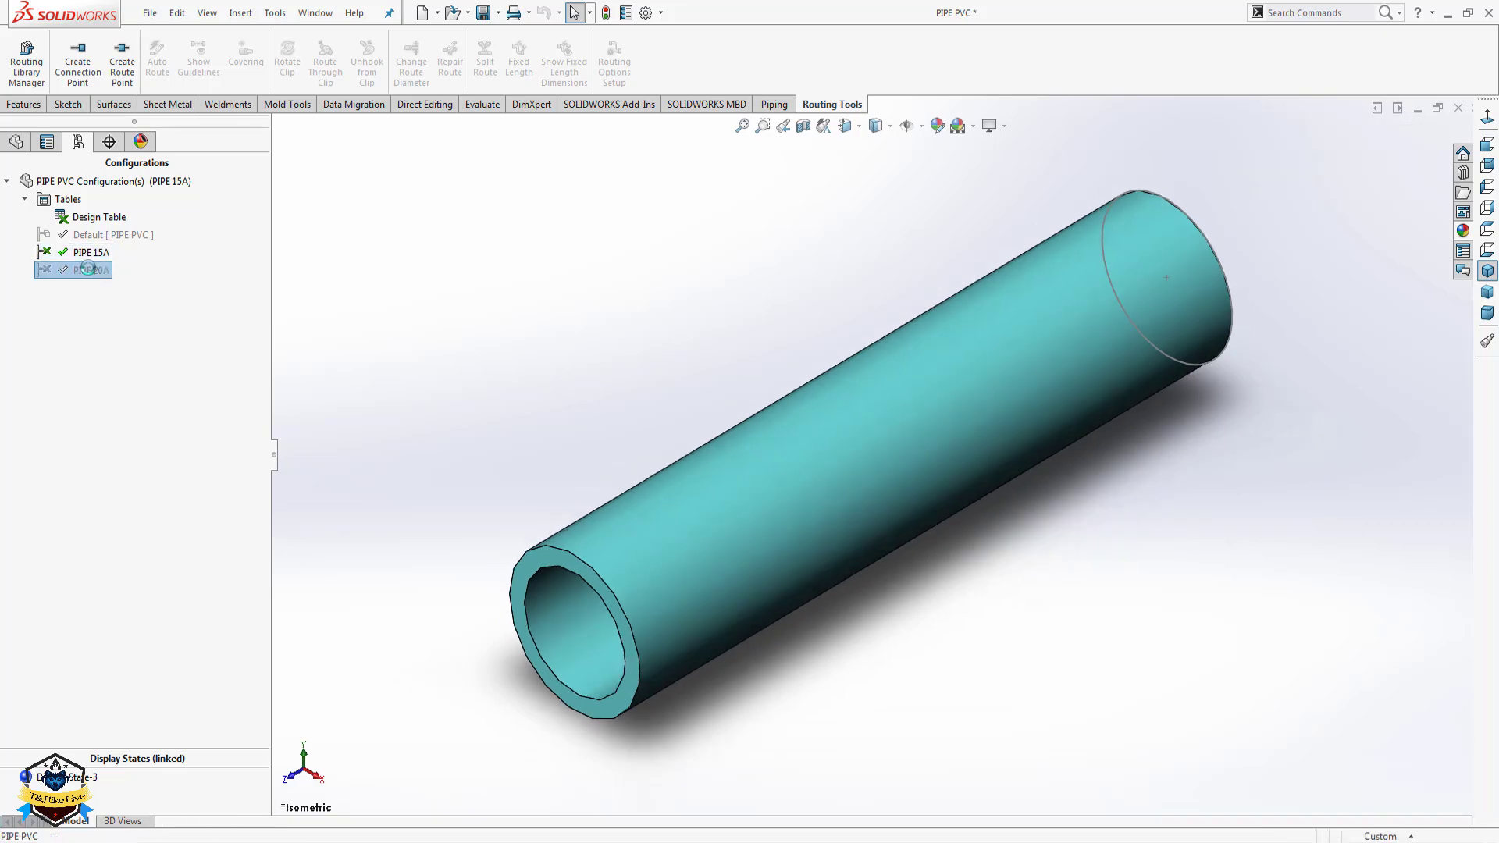